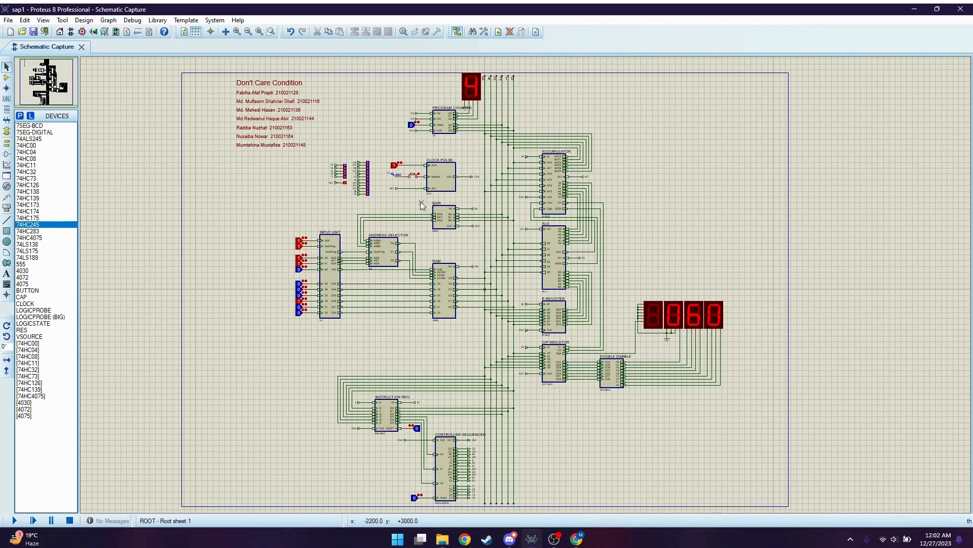
Step: Open the child sheet of the CLOCK PULSE block from the root sheet
{"action": "scroll", "coordinate": [409, 174], "scroll_direction": "up", "scroll_amount": 2}
{"action": "scroll", "coordinate": [526, 284], "scroll_direction": "up", "scroll_amount": 1}
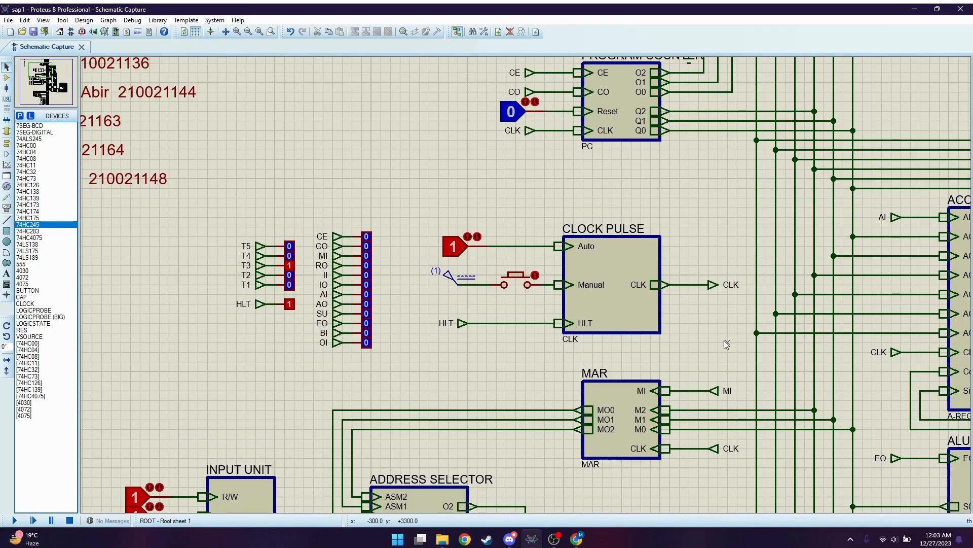
{"action": "right_click", "coordinate": [630, 307]}
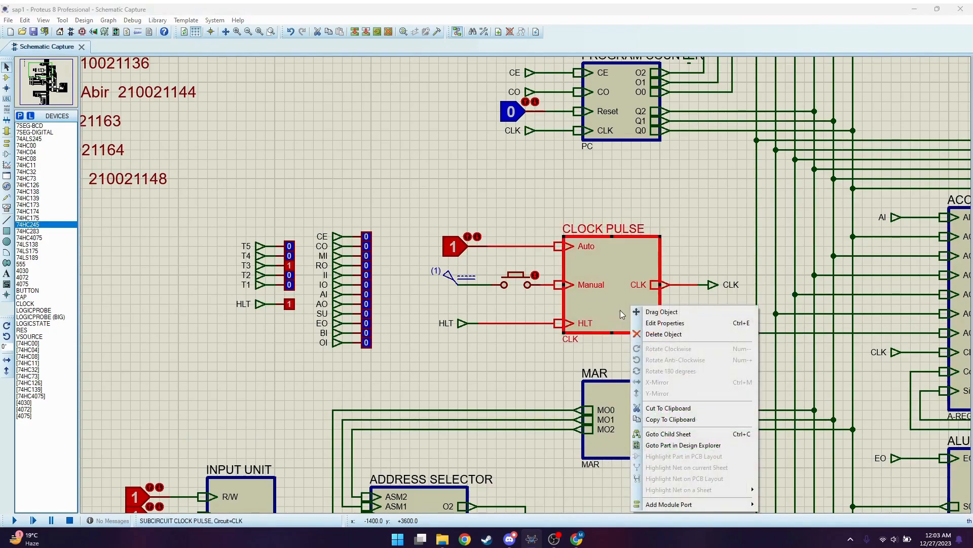
{"action": "left_click", "coordinate": [675, 434]}
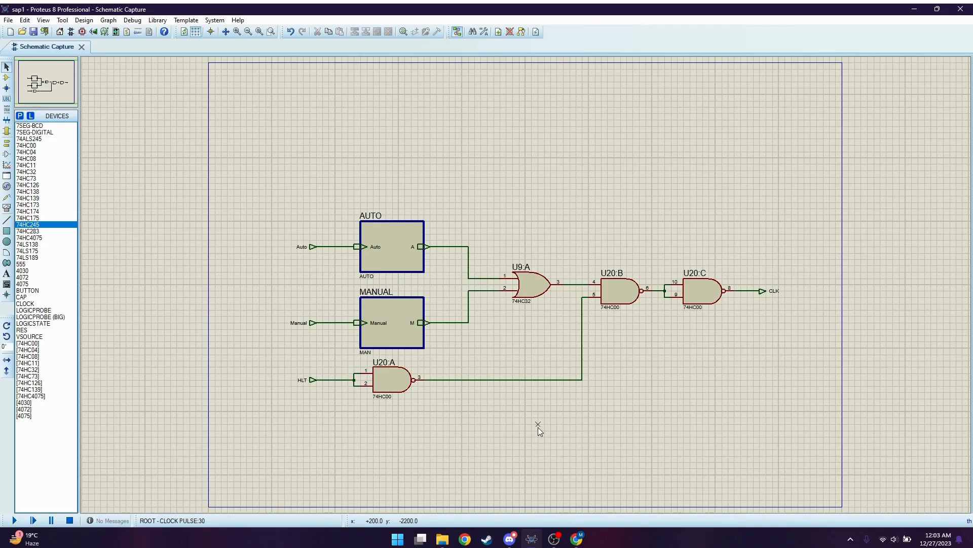
Step: View the AUTO subcircuit's child sheet with its 555 timer circuit and return to the clock pulse sheet
{"action": "right_click", "coordinate": [393, 254]}
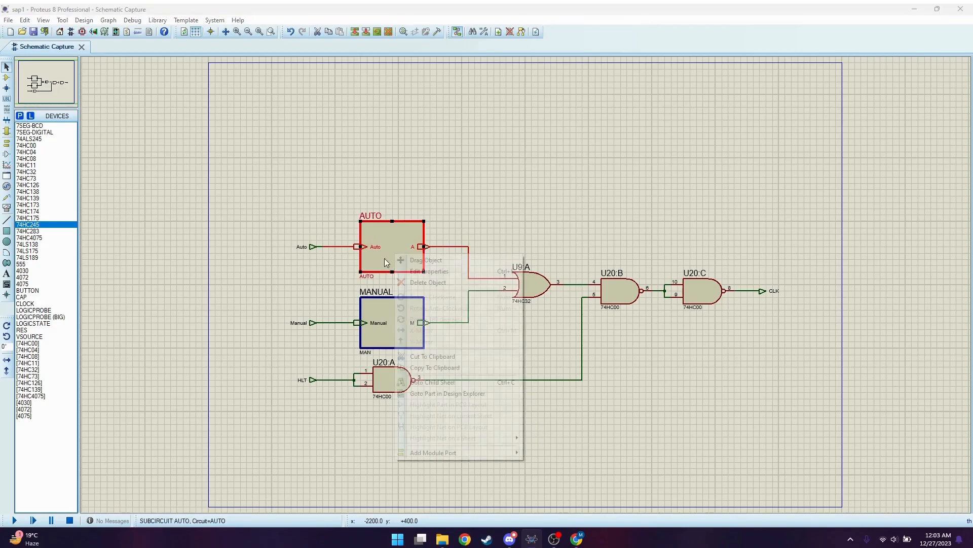
{"action": "left_click", "coordinate": [463, 385]}
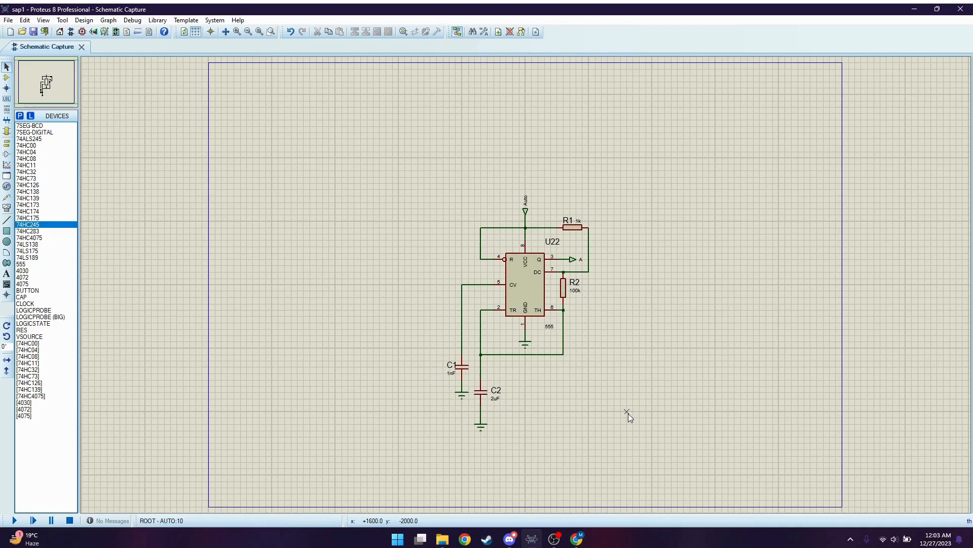
{"action": "right_click", "coordinate": [621, 388]}
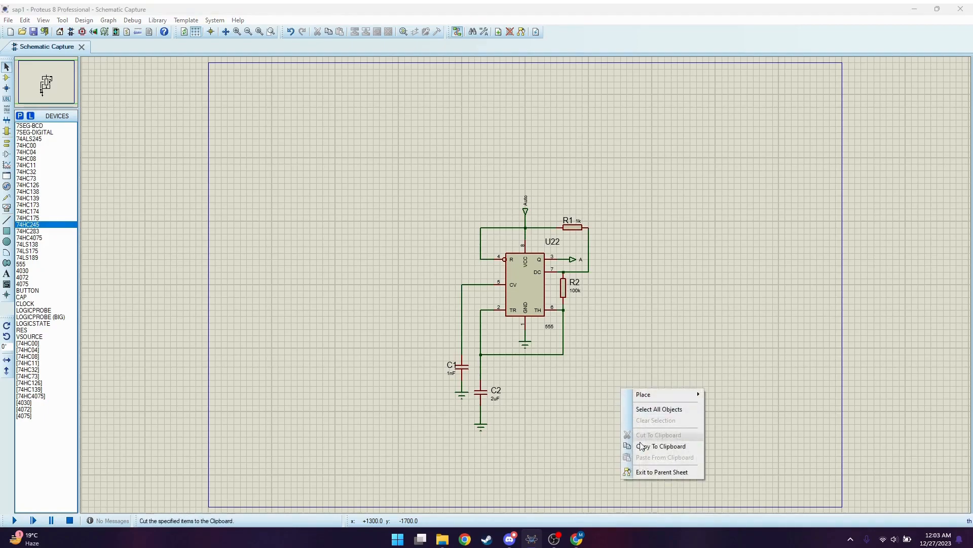
{"action": "left_click", "coordinate": [652, 472]}
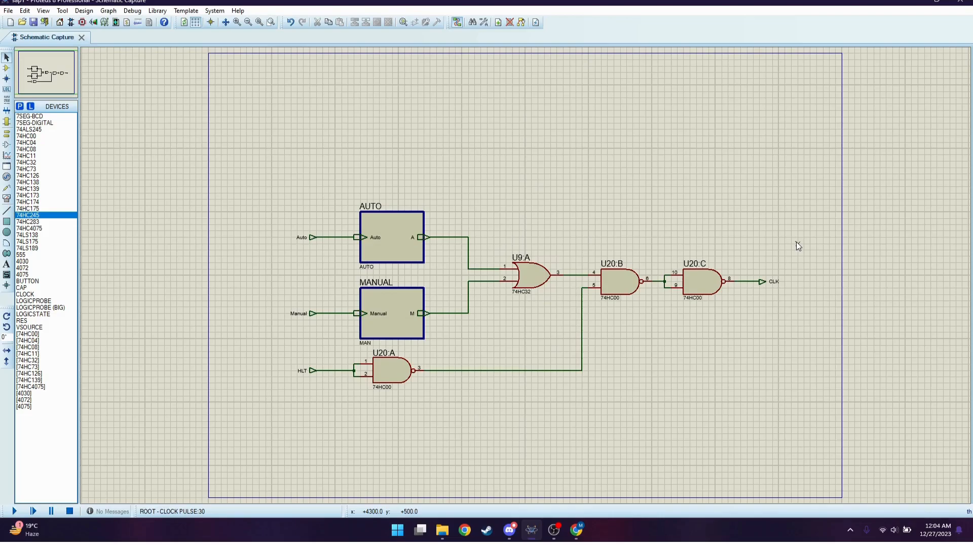
Step: View the MANUAL subcircuit's child sheet and return through the clock pulse sheet to the root sheet
{"action": "right_click", "coordinate": [416, 300]}
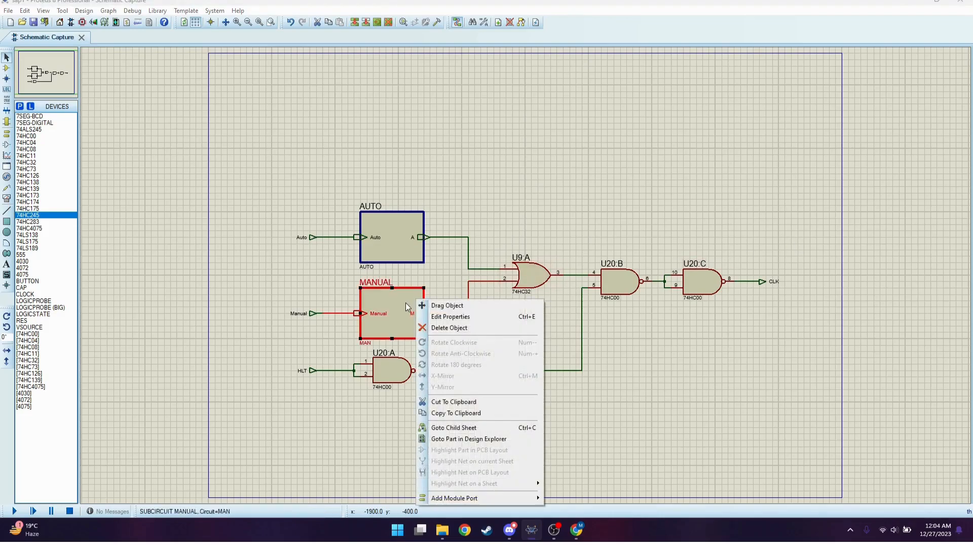
{"action": "left_click", "coordinate": [446, 427]}
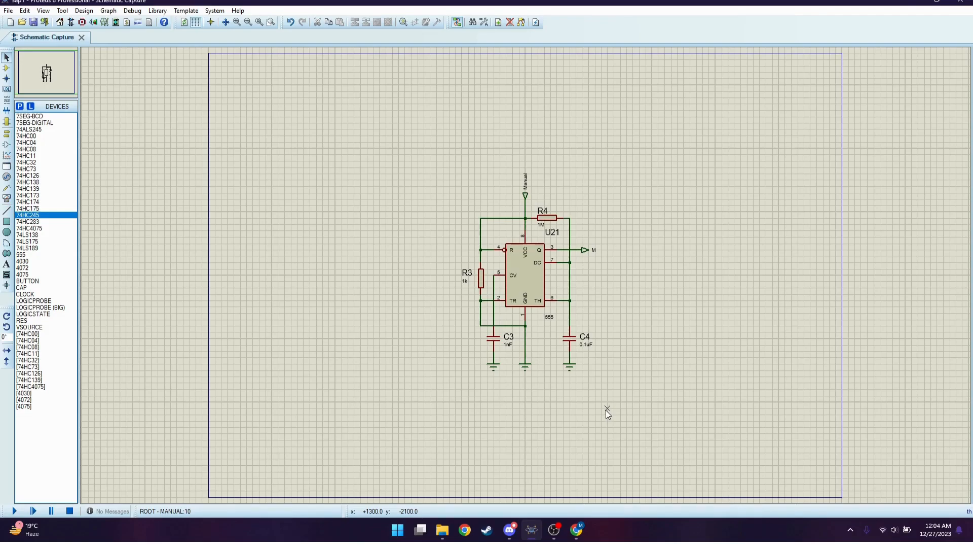
{"action": "right_click", "coordinate": [606, 410]}
{"action": "left_click", "coordinate": [652, 491]}
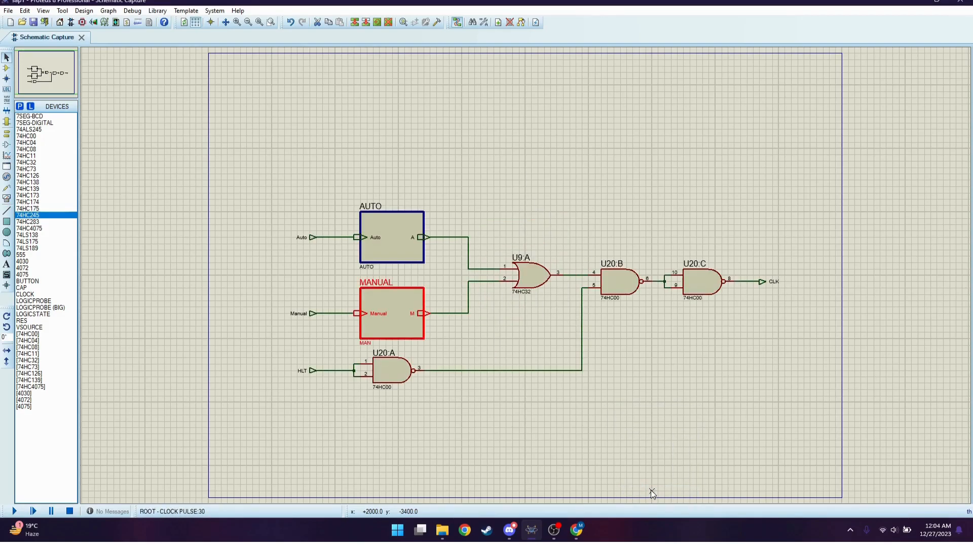
{"action": "left_click", "coordinate": [592, 428]}
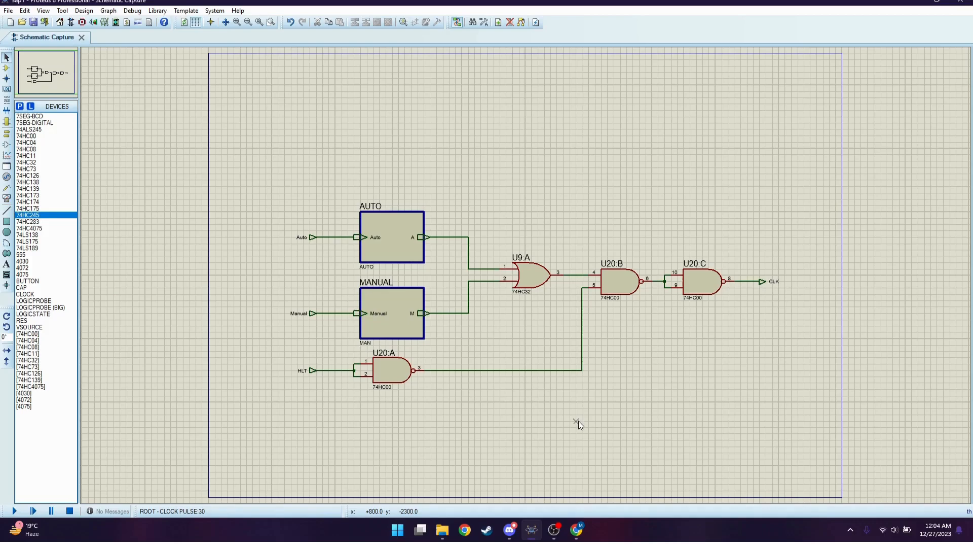
{"action": "right_click", "coordinate": [582, 397]}
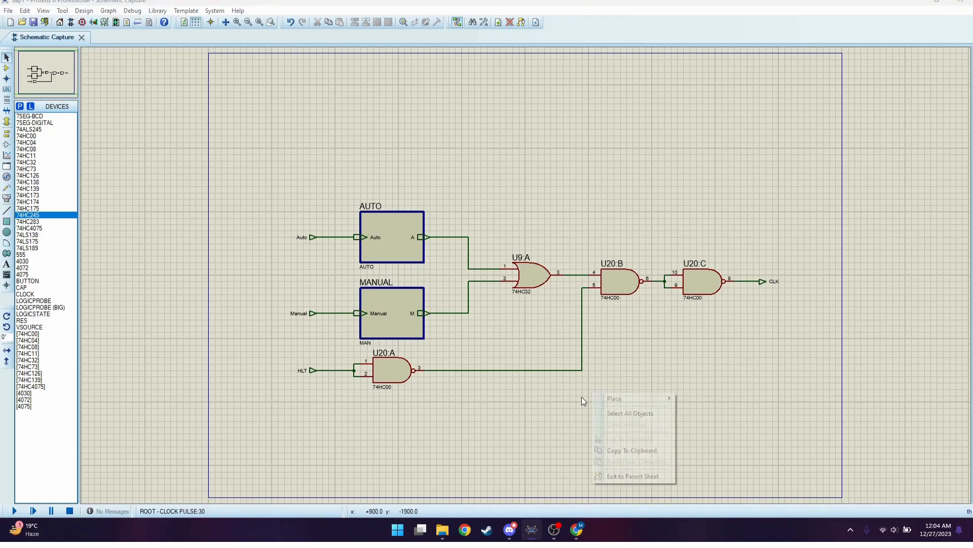
{"action": "left_click", "coordinate": [630, 477]}
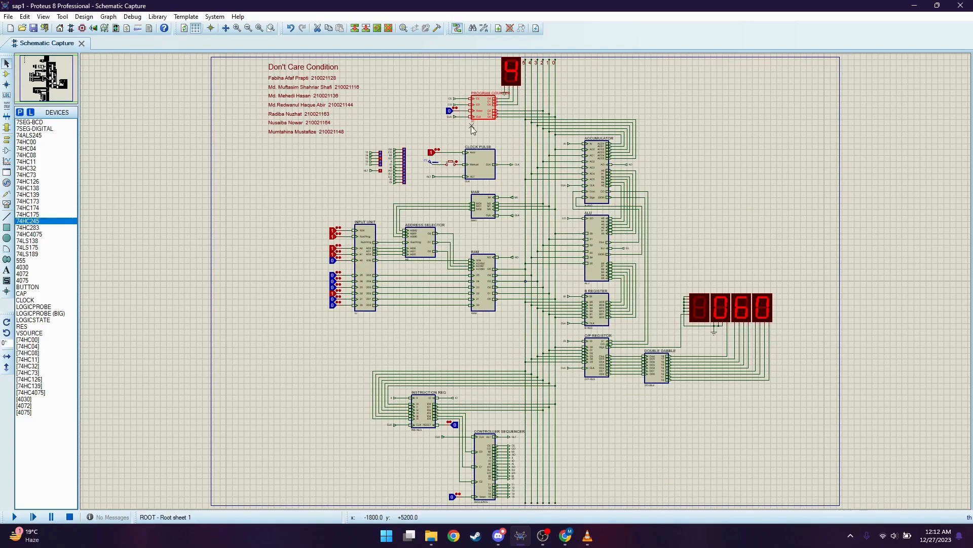
Step: View the PROGRAM COUNTER block's ports and its child sheet, and return to the root sheet
{"action": "scroll", "coordinate": [475, 129], "scroll_direction": "up", "scroll_amount": 2}
{"action": "scroll", "coordinate": [532, 287], "scroll_direction": "up", "scroll_amount": 3}
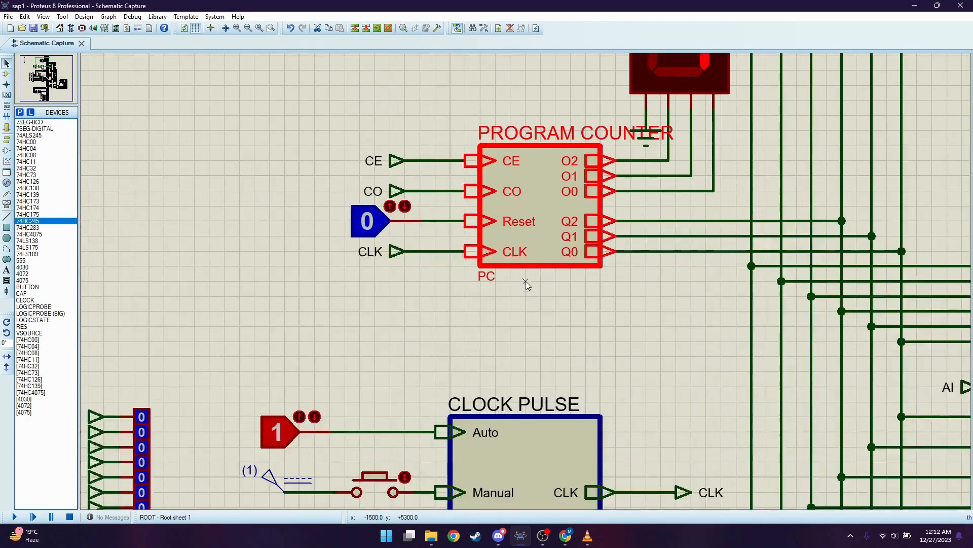
{"action": "left_click", "coordinate": [541, 308]}
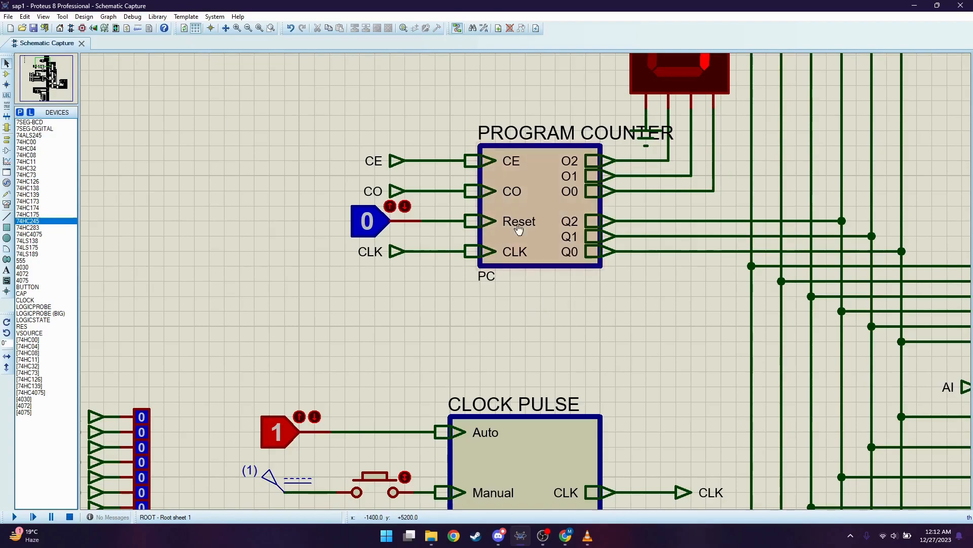
{"action": "right_click", "coordinate": [550, 191]}
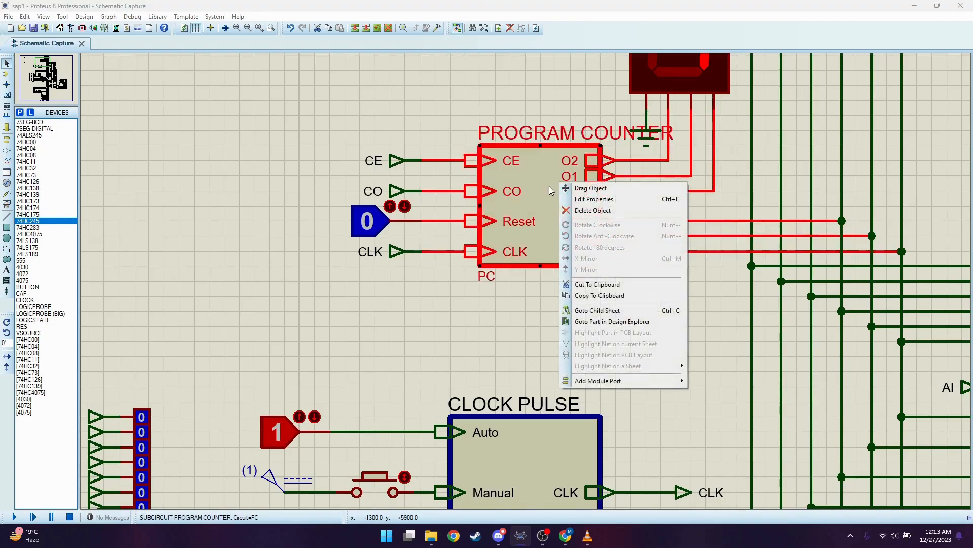
{"action": "left_click", "coordinate": [599, 313]}
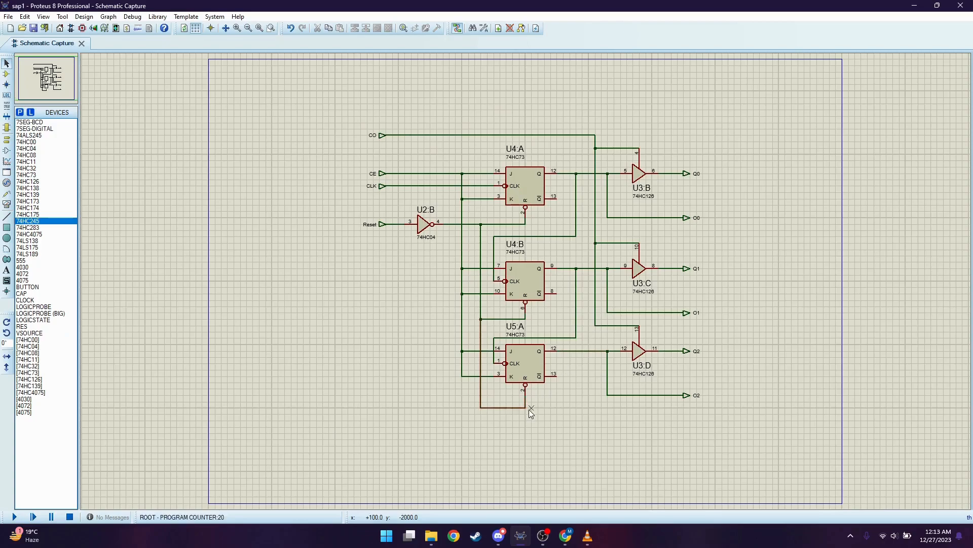
{"action": "right_click", "coordinate": [541, 404]}
{"action": "left_click", "coordinate": [568, 488]}
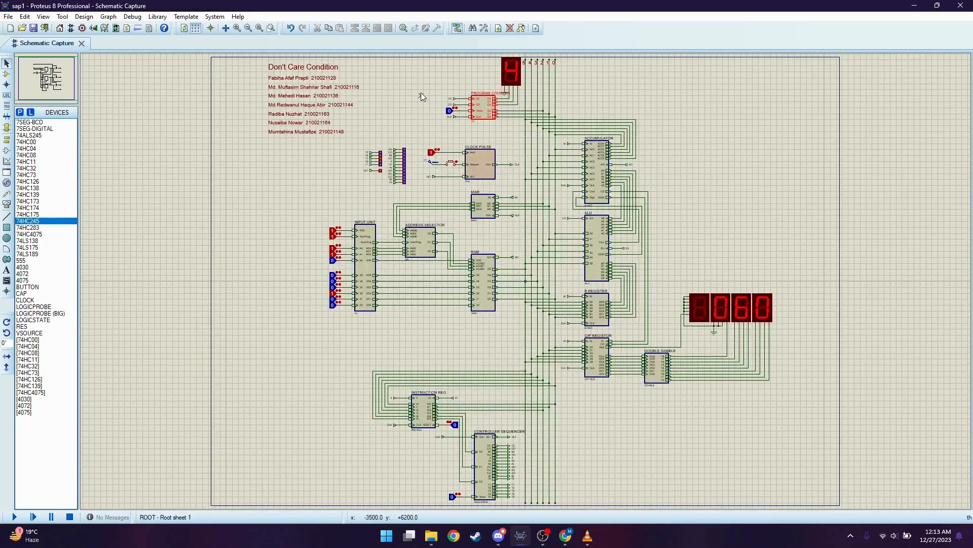
Step: Reopen the PROGRAM COUNTER child sheet to examine its flip-flop wiring, and exit to the root sheet
{"action": "scroll", "coordinate": [421, 95], "scroll_direction": "up", "scroll_amount": 3}
{"action": "left_click", "coordinate": [553, 303]}
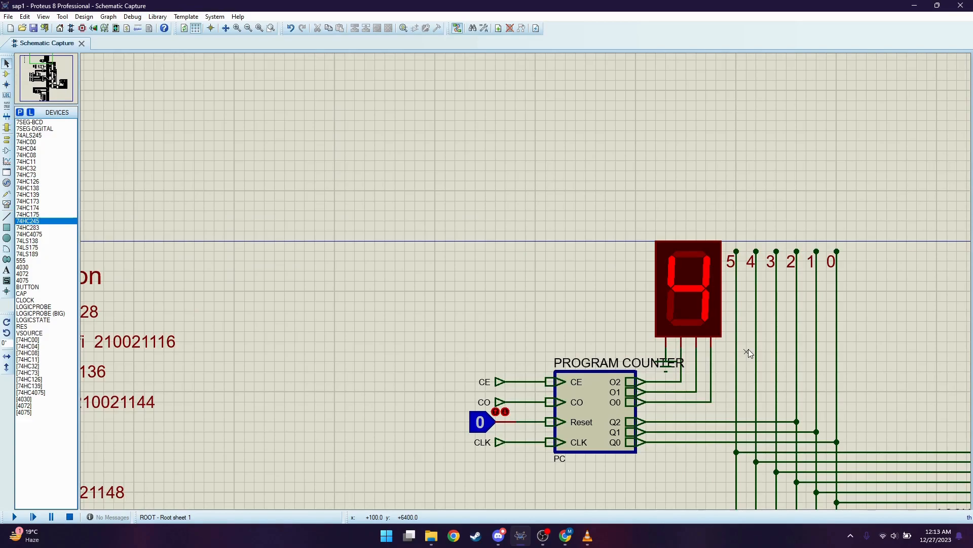
{"action": "right_click", "coordinate": [608, 405]}
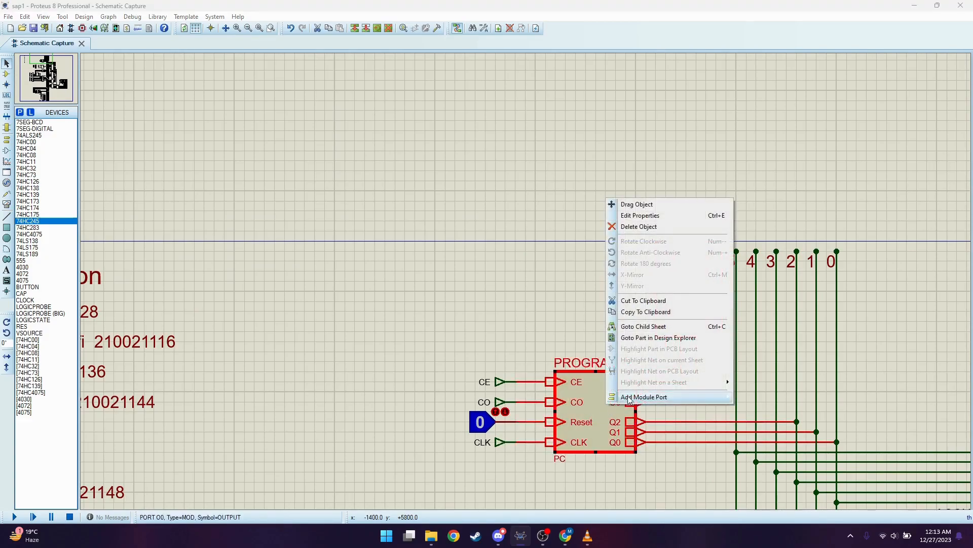
{"action": "left_click", "coordinate": [671, 327]}
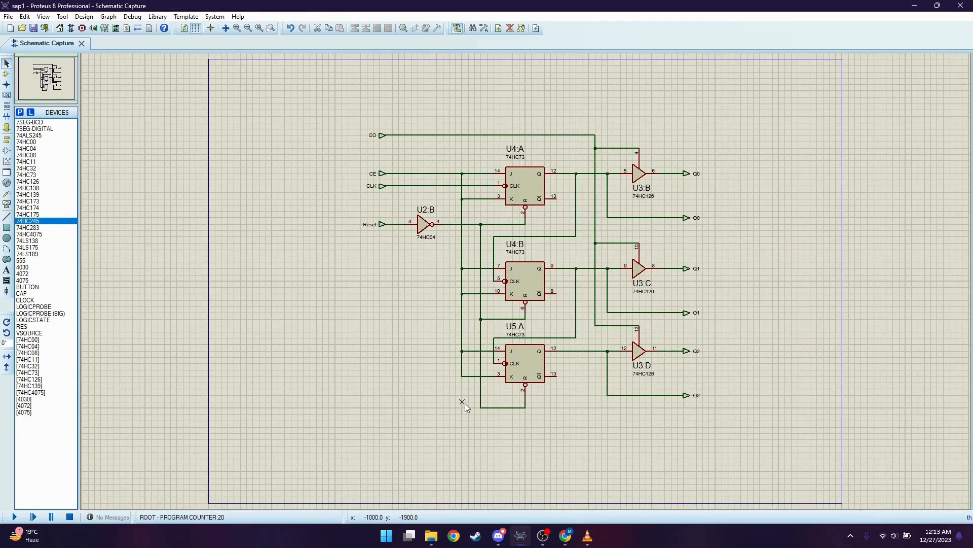
{"action": "left_click", "coordinate": [494, 363]}
{"action": "left_click", "coordinate": [494, 338]}
{"action": "right_click", "coordinate": [661, 433]}
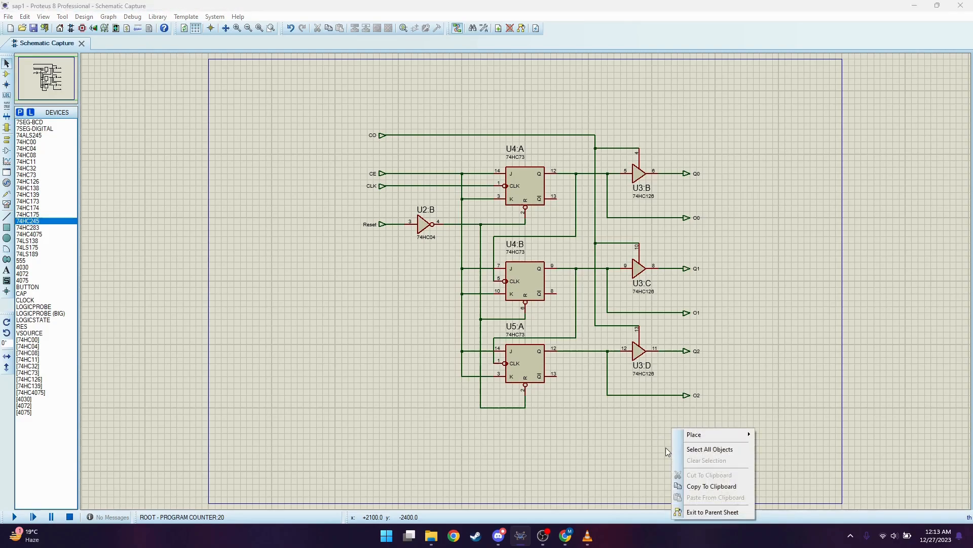
{"action": "left_click", "coordinate": [686, 515]}
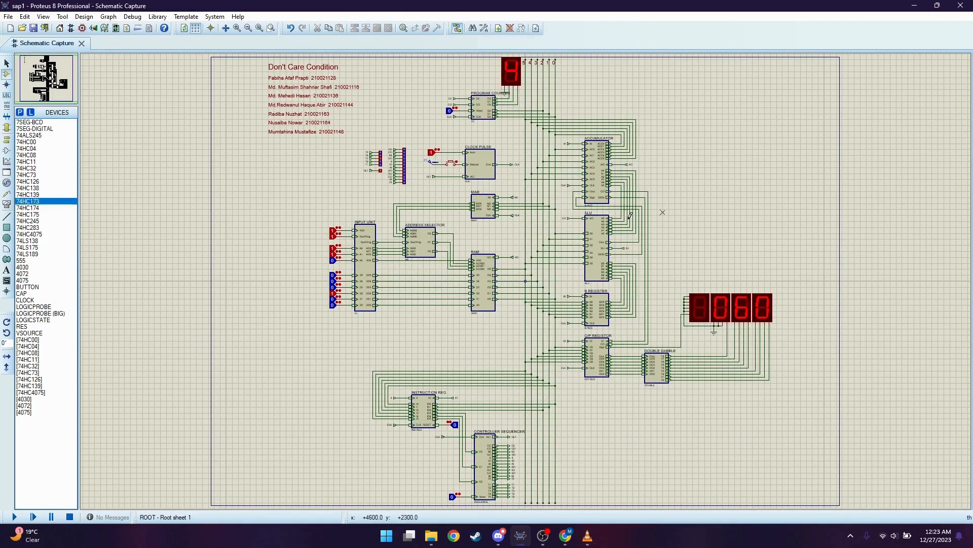
Step: View the MAR block's child sheet with its 74HC173 register and return to the root sheet
{"action": "scroll", "coordinate": [485, 221], "scroll_direction": "up", "scroll_amount": 2}
{"action": "scroll", "coordinate": [526, 280], "scroll_direction": "up", "scroll_amount": 1}
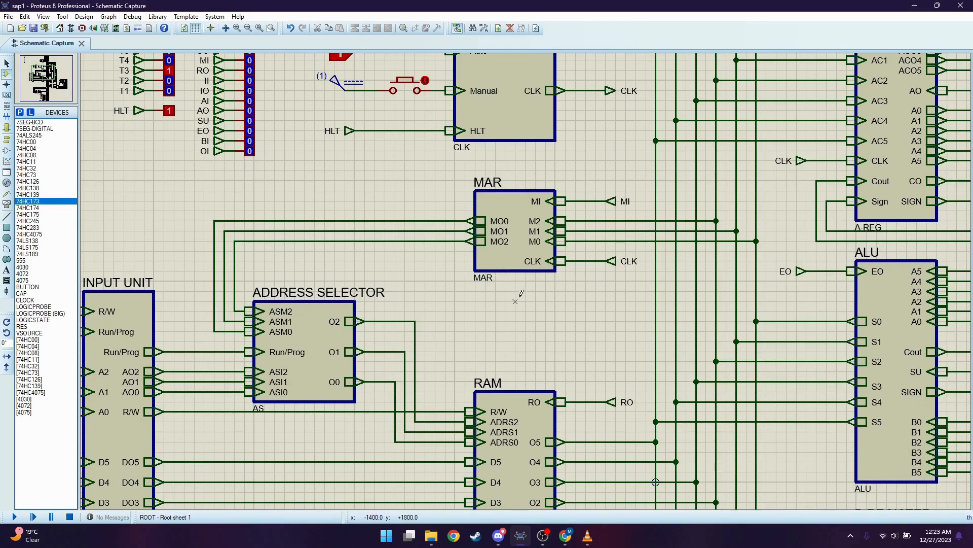
{"action": "right_click", "coordinate": [507, 257]}
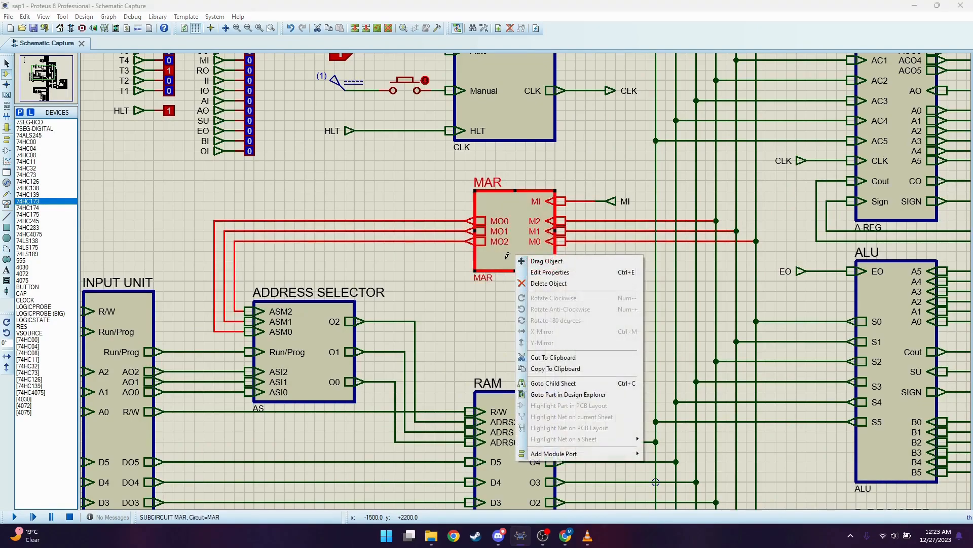
{"action": "left_click", "coordinate": [561, 385]}
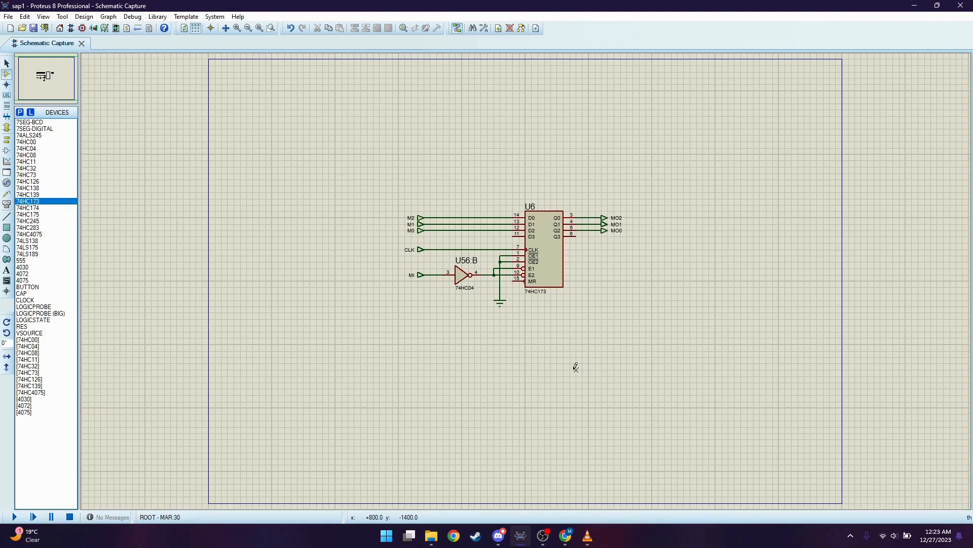
{"action": "right_click", "coordinate": [583, 366]}
{"action": "left_click", "coordinate": [636, 449]}
{"action": "left_click", "coordinate": [434, 347]}
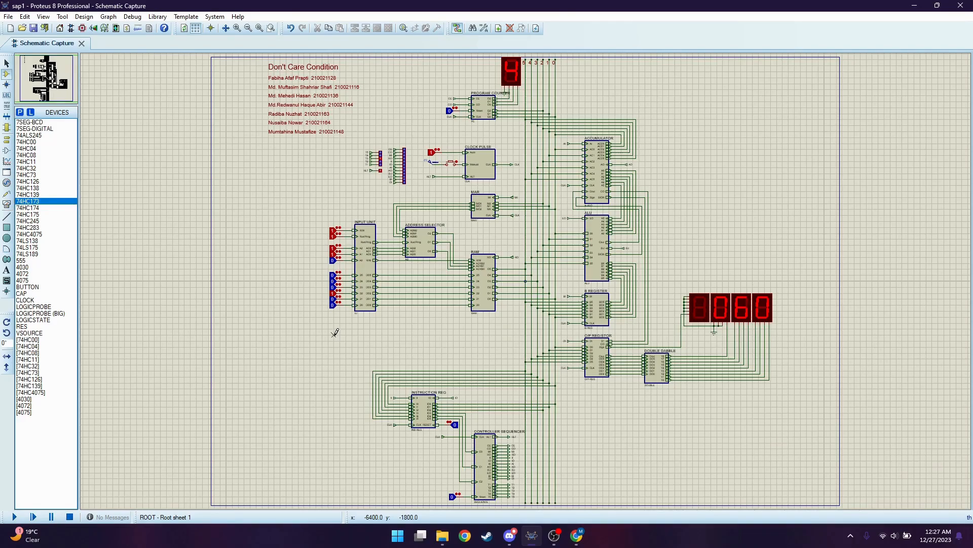
Step: Examine the INPUT UNIT block and its connections to the ADDRESS SELECTOR and RAM on the root sheet
{"action": "scroll", "coordinate": [334, 336], "scroll_direction": "up", "scroll_amount": 1}
{"action": "left_click", "coordinate": [50, 76]}
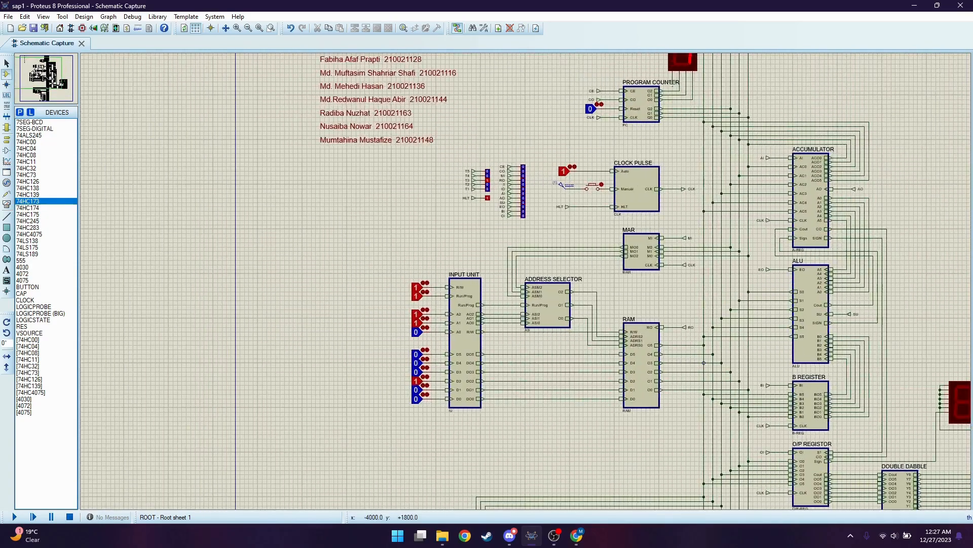
{"action": "left_click", "coordinate": [36, 73]}
{"action": "scroll", "coordinate": [282, 264], "scroll_direction": "up", "scroll_amount": 1}
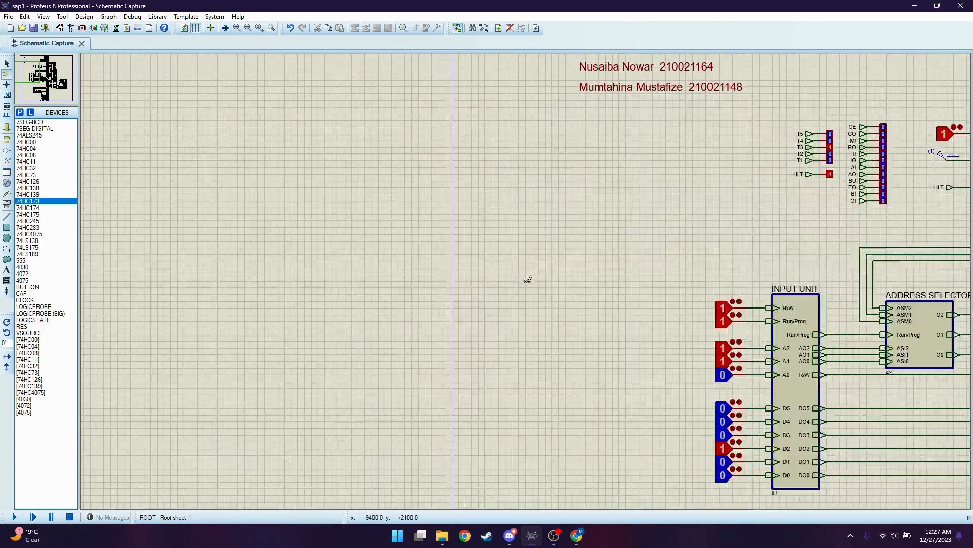
{"action": "scroll", "coordinate": [535, 286], "scroll_direction": "up", "scroll_amount": 1}
{"action": "left_click", "coordinate": [58, 75]}
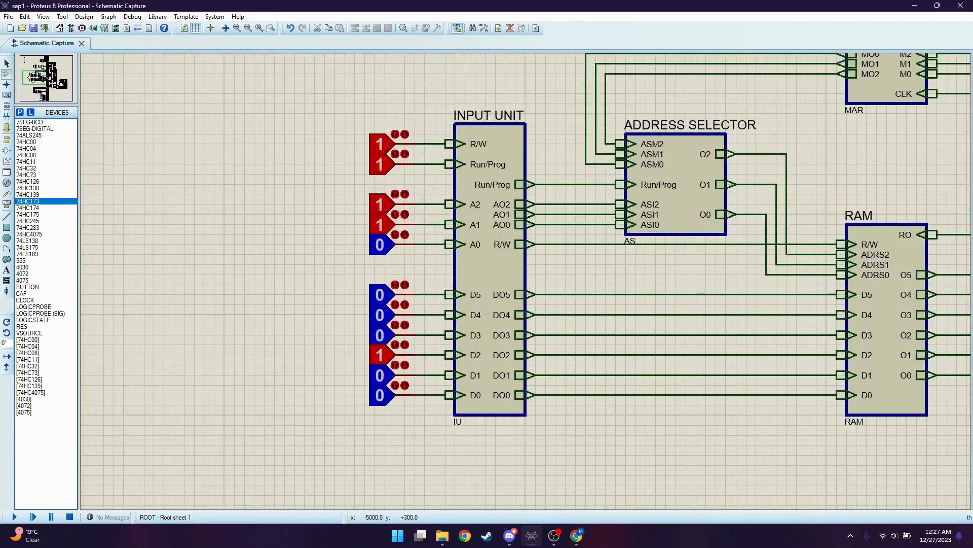
{"action": "left_click", "coordinate": [34, 77]}
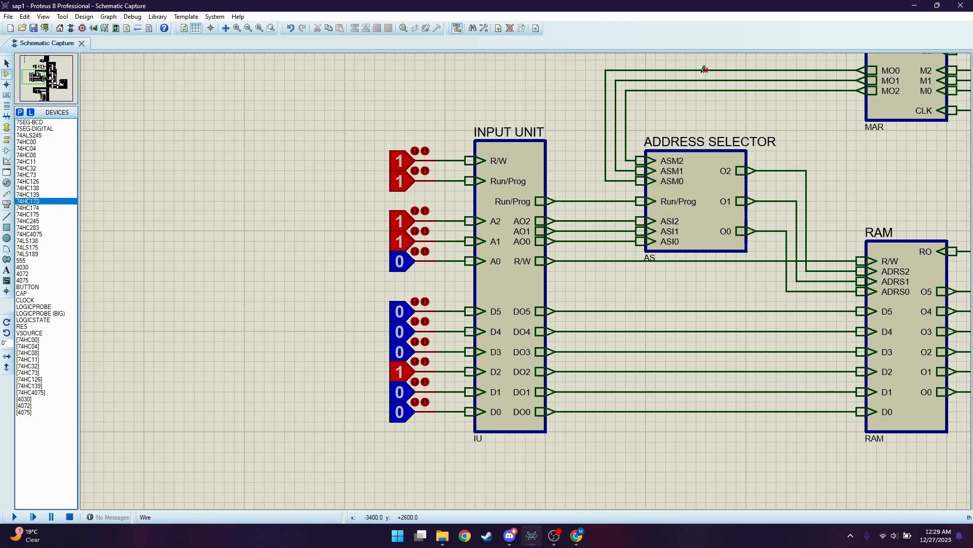
Step: View the ADDRESS SELECTOR child sheet and the gate logic inside its ADDRESS0 block, and return to the parent sheet
{"action": "right_click", "coordinate": [720, 231]}
{"action": "left_click", "coordinate": [736, 357]}
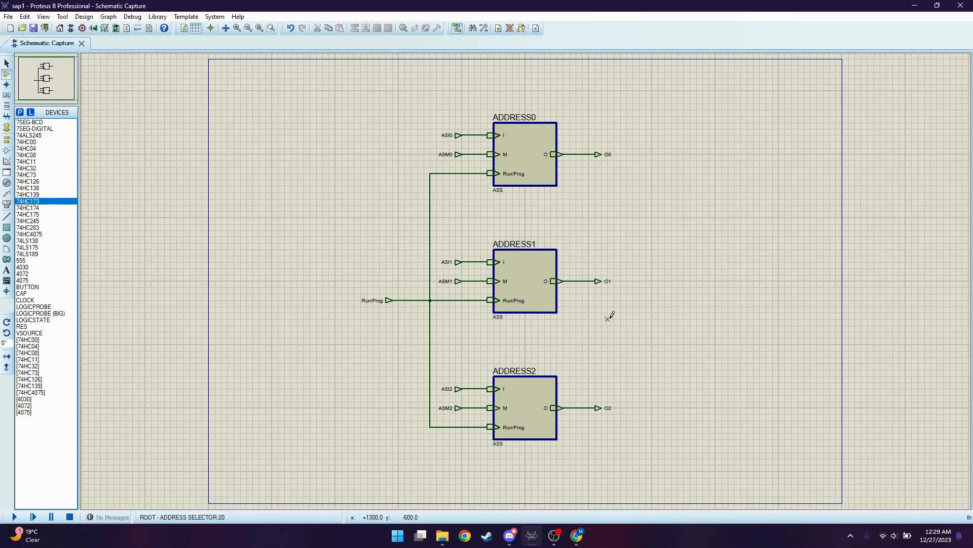
{"action": "right_click", "coordinate": [530, 139]}
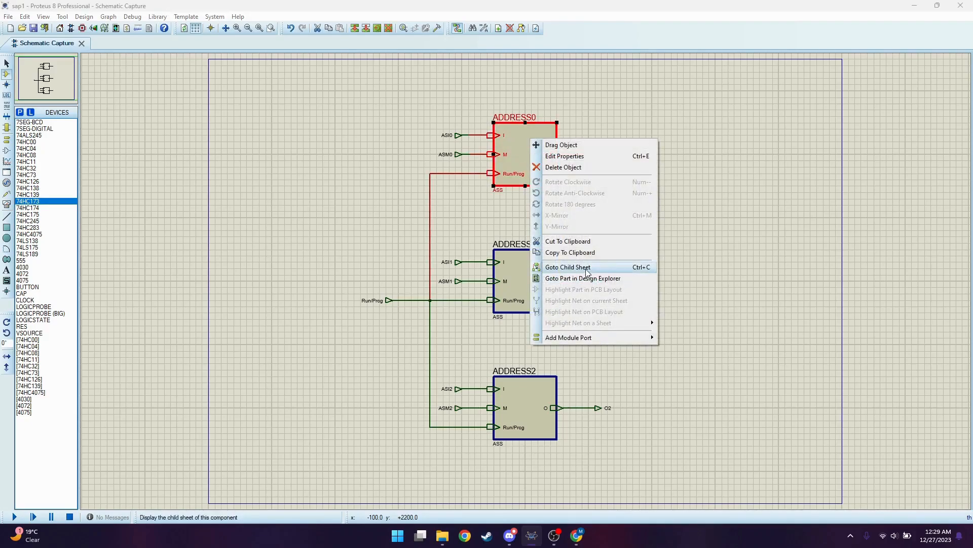
{"action": "left_click", "coordinate": [586, 268]}
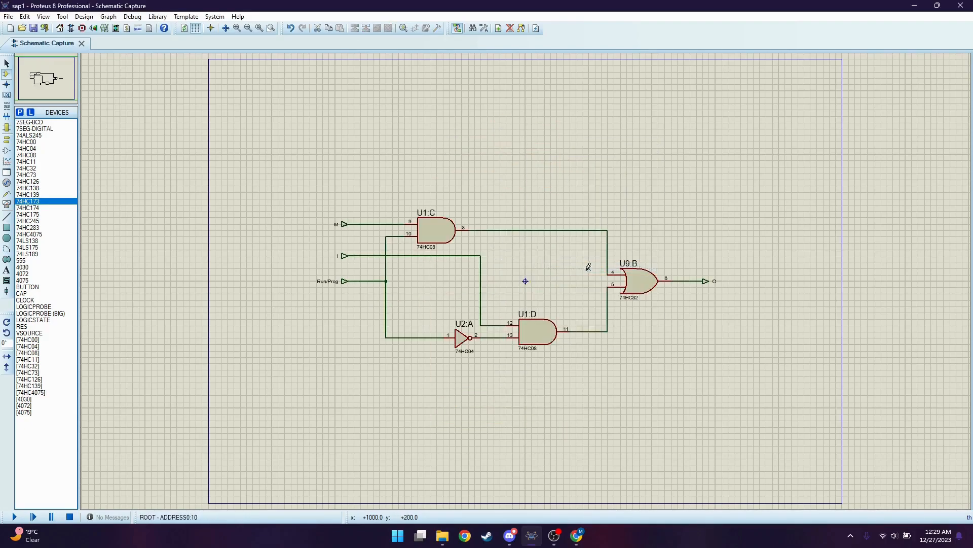
{"action": "right_click", "coordinate": [694, 340]}
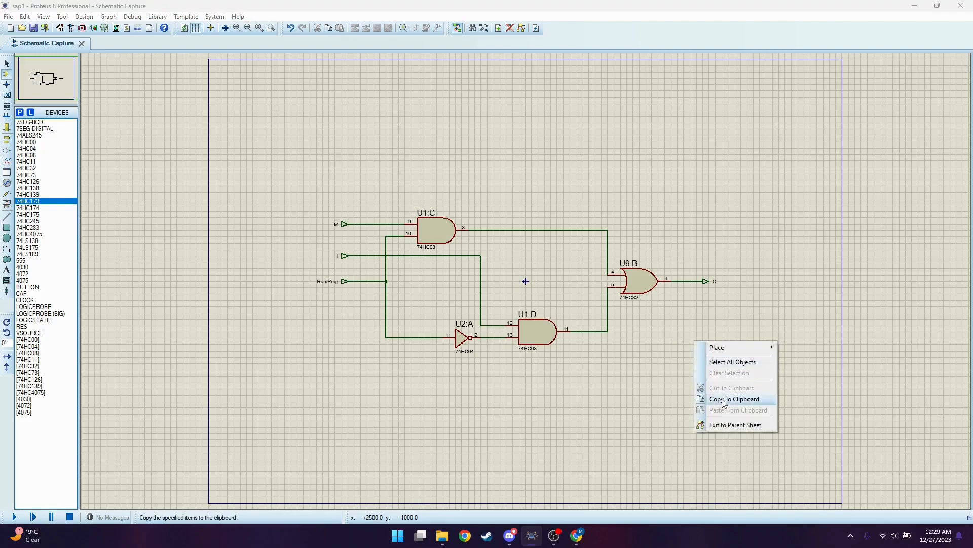
{"action": "left_click", "coordinate": [721, 424]}
{"action": "right_click", "coordinate": [736, 414]}
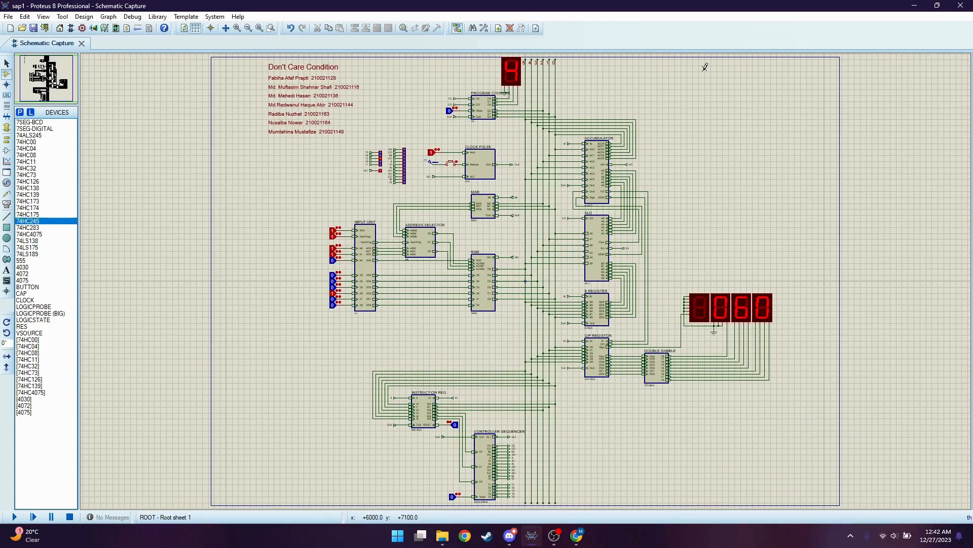
Step: View the ALU block's child sheet on the root sheet's schematic and open the child sheet of its first F/A block
{"action": "scroll", "coordinate": [643, 213], "scroll_direction": "up", "scroll_amount": 1}
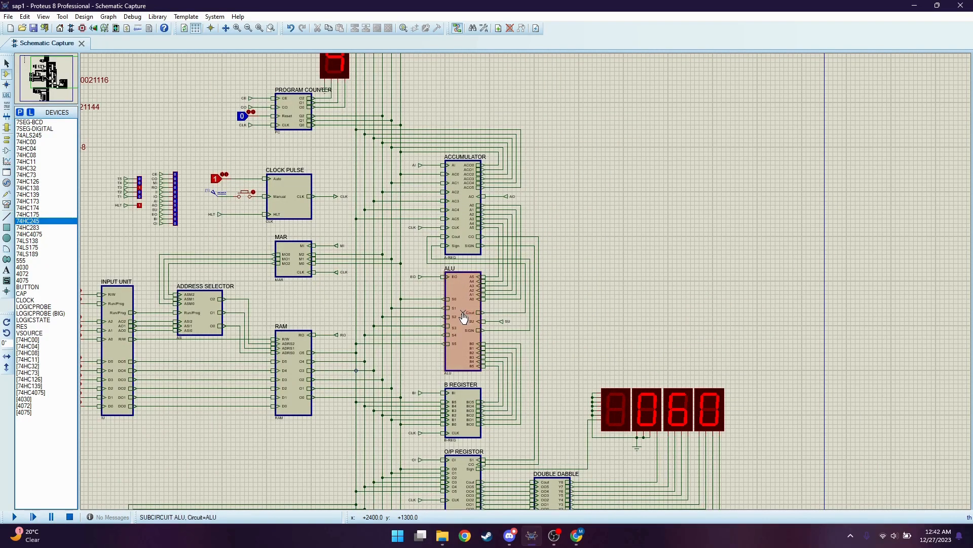
{"action": "scroll", "coordinate": [463, 317], "scroll_direction": "up", "scroll_amount": 1}
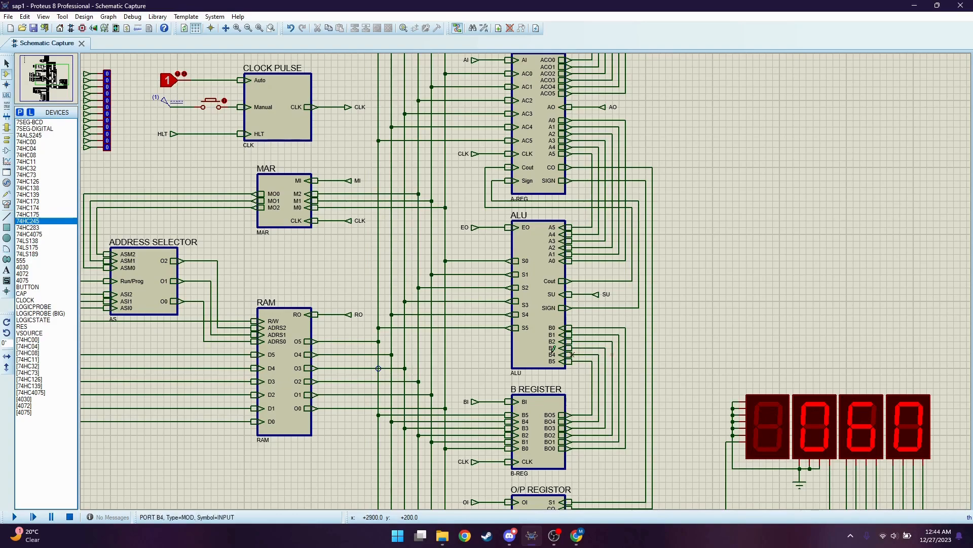
{"action": "right_click", "coordinate": [539, 354]}
{"action": "left_click", "coordinate": [608, 265]}
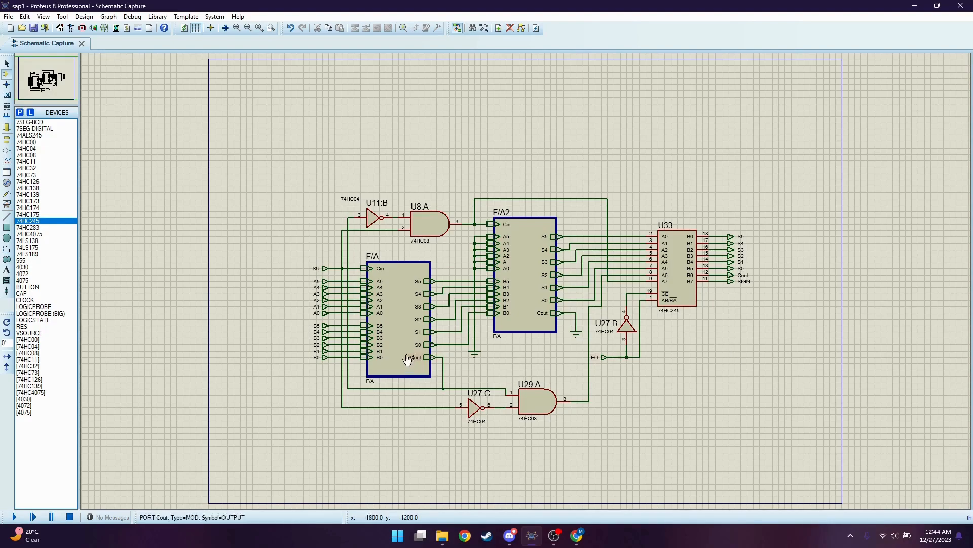
{"action": "right_click", "coordinate": [397, 333]}
{"action": "left_click", "coordinate": [447, 246]}
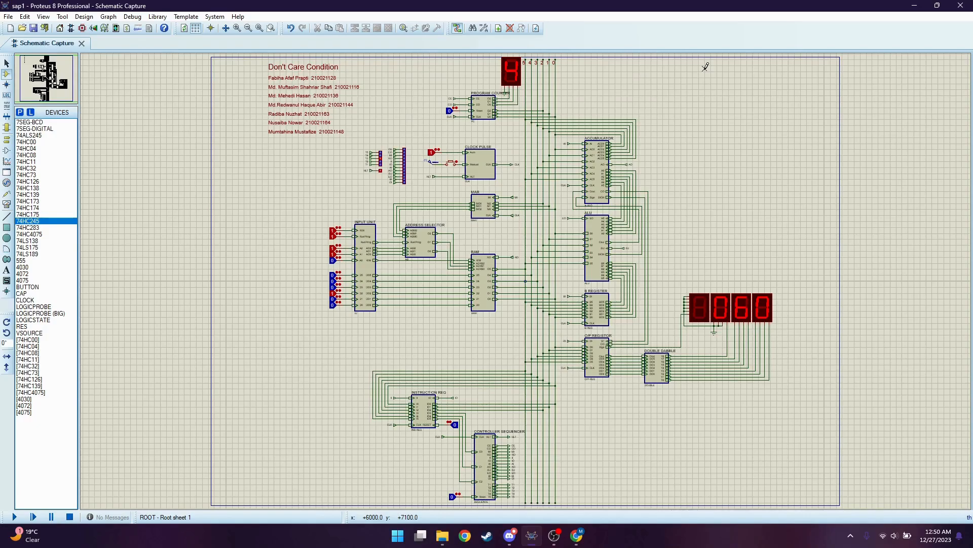
Step: Open the B REGISTER block's child sheet from the root sheet
{"action": "scroll", "coordinate": [663, 262], "scroll_direction": "up", "scroll_amount": 3}
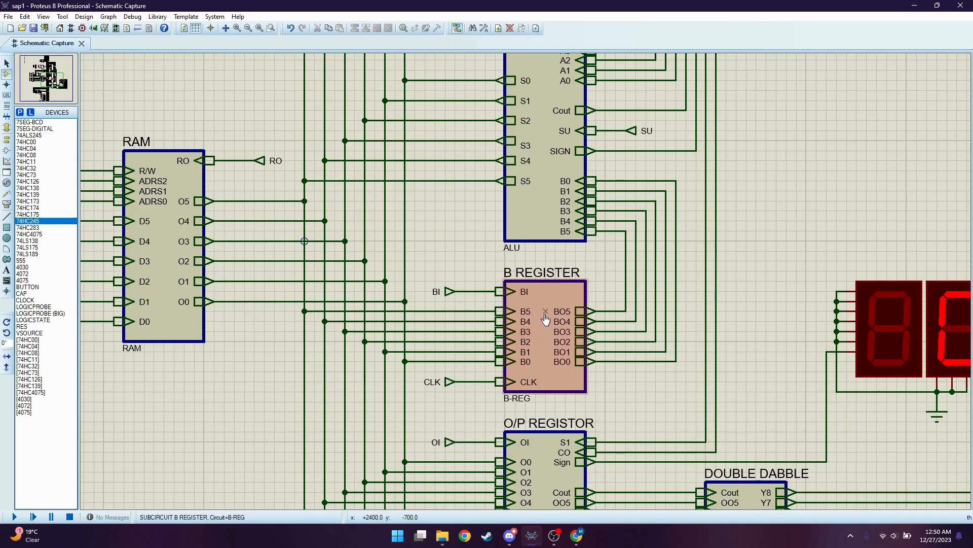
{"action": "right_click", "coordinate": [547, 315]}
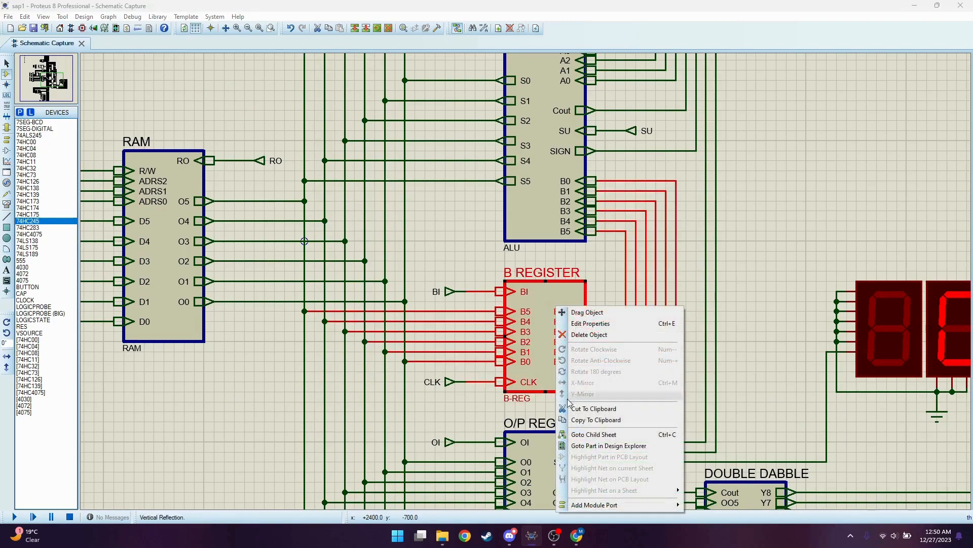
{"action": "left_click", "coordinate": [595, 435]}
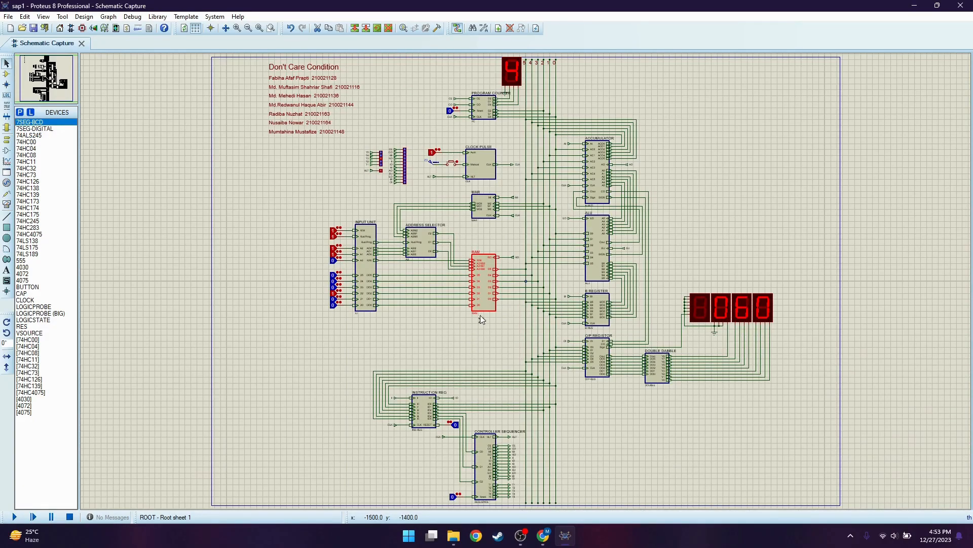
Step: Examine the RAM block's ports and its connections on the root sheet, and open its child sheet
{"action": "scroll", "coordinate": [490, 282], "scroll_direction": "up", "scroll_amount": 3}
{"action": "scroll", "coordinate": [541, 222], "scroll_direction": "up", "scroll_amount": 1}
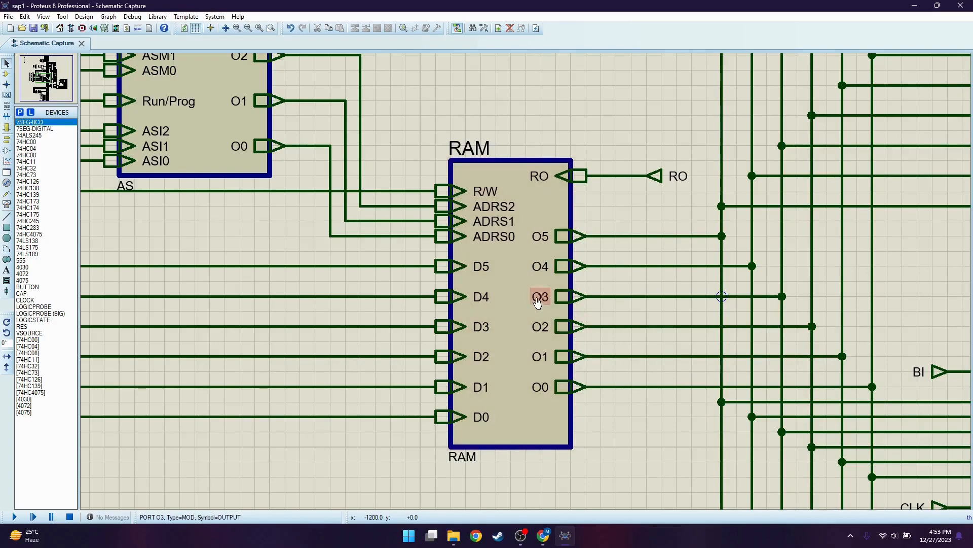
{"action": "scroll", "coordinate": [515, 308], "scroll_direction": "down", "scroll_amount": 1}
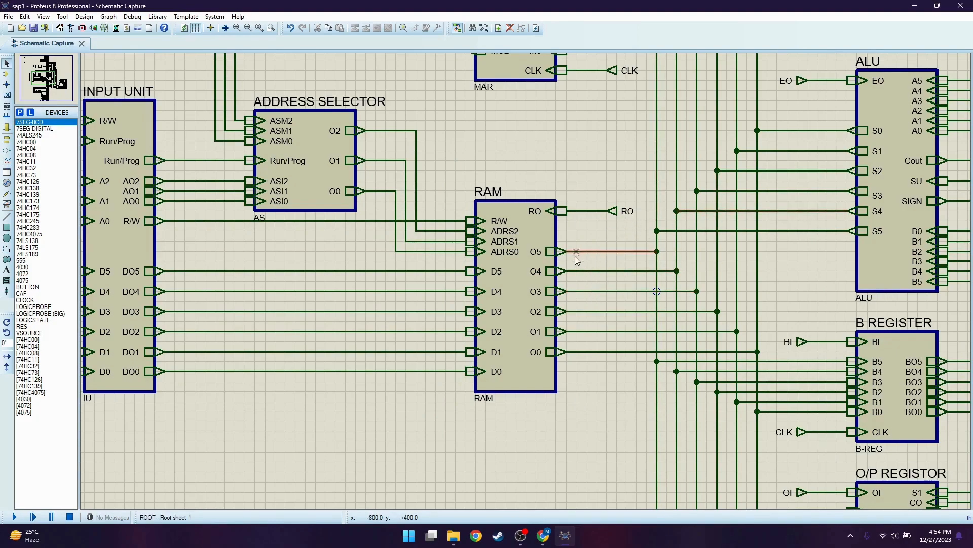
{"action": "scroll", "coordinate": [558, 254], "scroll_direction": "up", "scroll_amount": 1}
{"action": "right_click", "coordinate": [498, 330]}
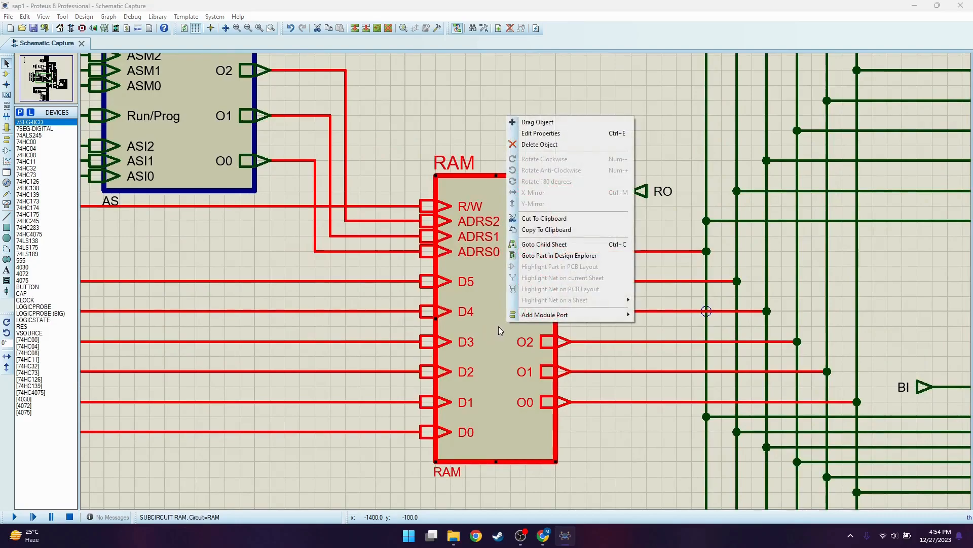
{"action": "left_click", "coordinate": [544, 244]}
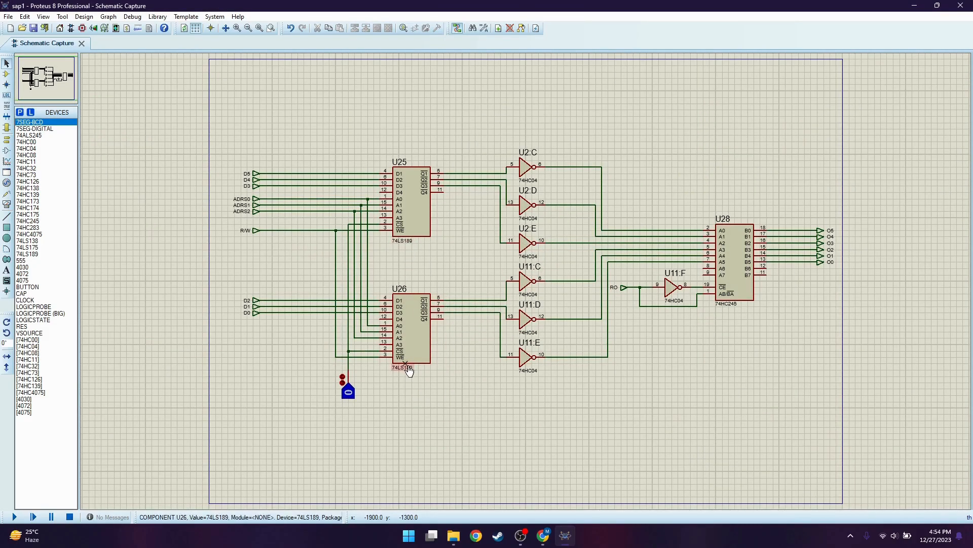
{"action": "right_click", "coordinate": [411, 222]}
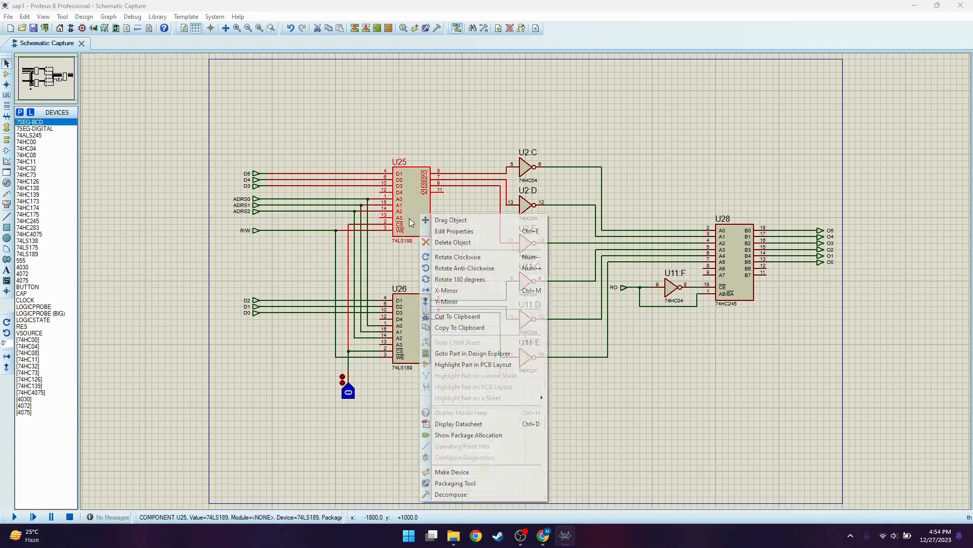
{"action": "left_click", "coordinate": [382, 258]}
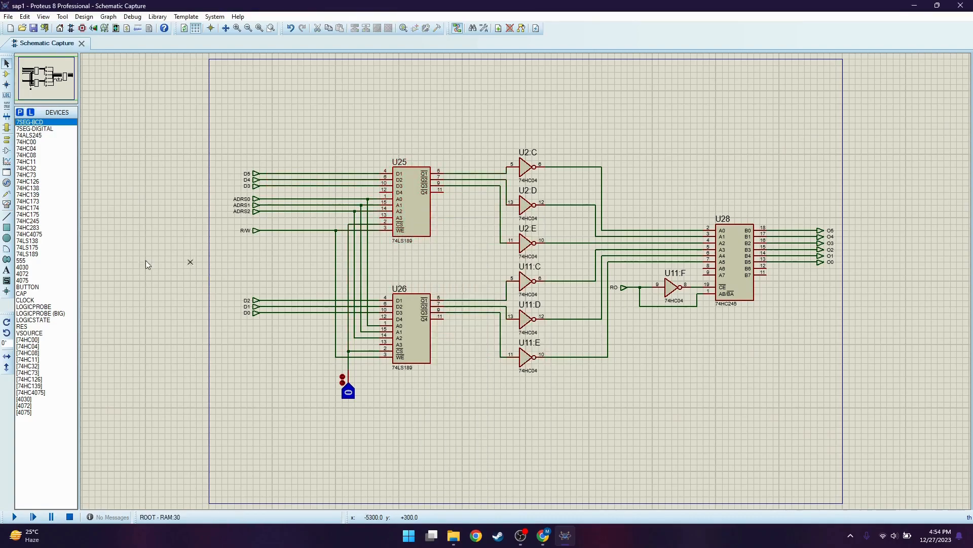
{"action": "double_click", "coordinate": [33, 254]}
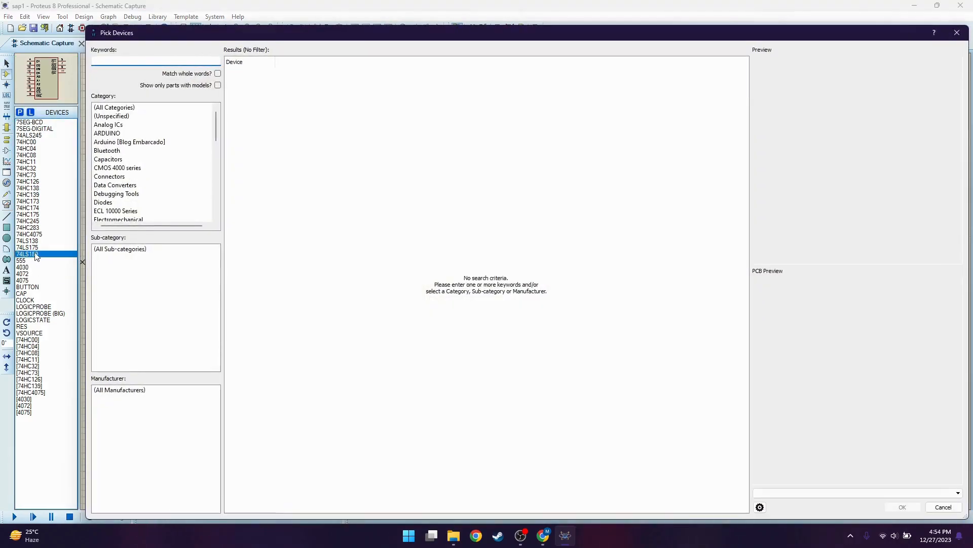
{"action": "left_click", "coordinate": [957, 33]}
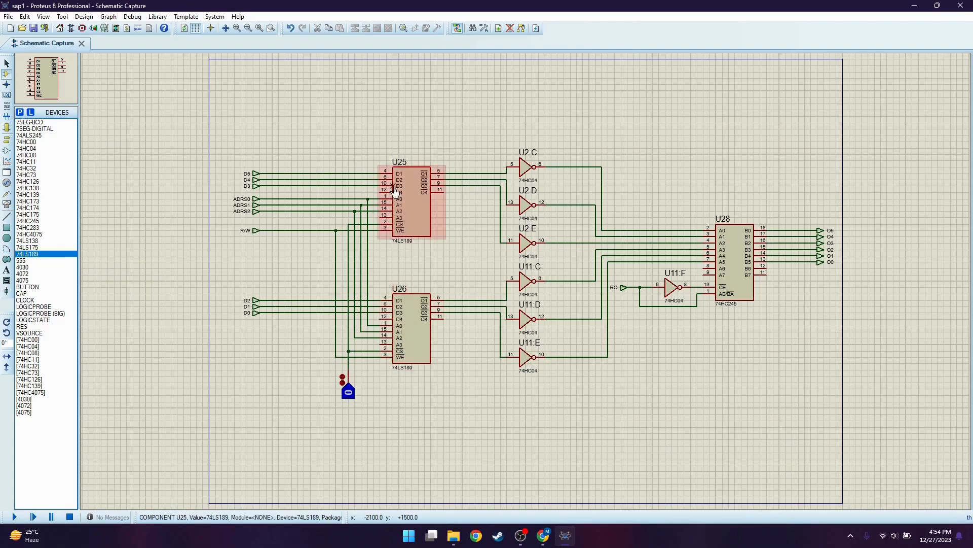
Step: Examine the RAM sheet's wiring of the 74LS189 chips, inverters and 74HC245 buffer, and exit to the root sheet
{"action": "scroll", "coordinate": [395, 192], "scroll_direction": "up", "scroll_amount": 1}
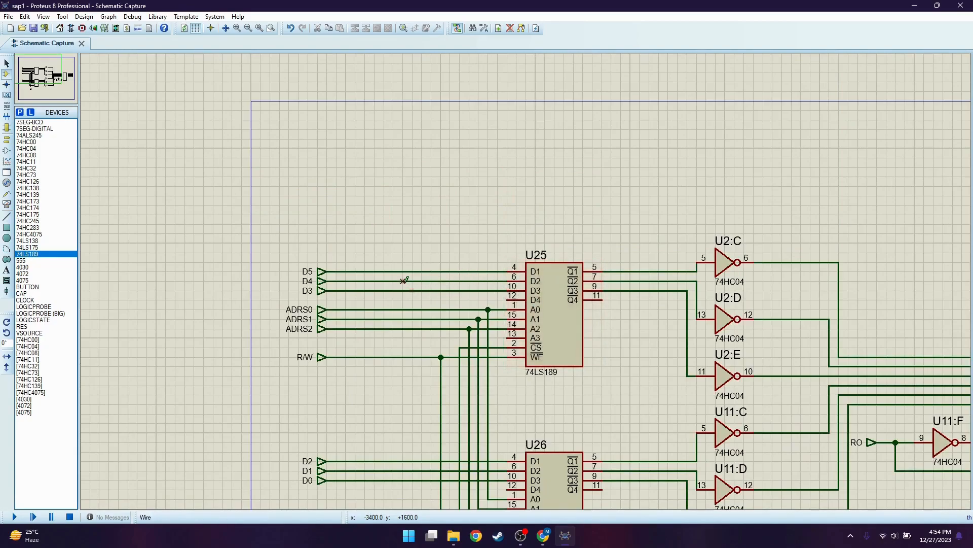
{"action": "scroll", "coordinate": [524, 280], "scroll_direction": "down", "scroll_amount": 1}
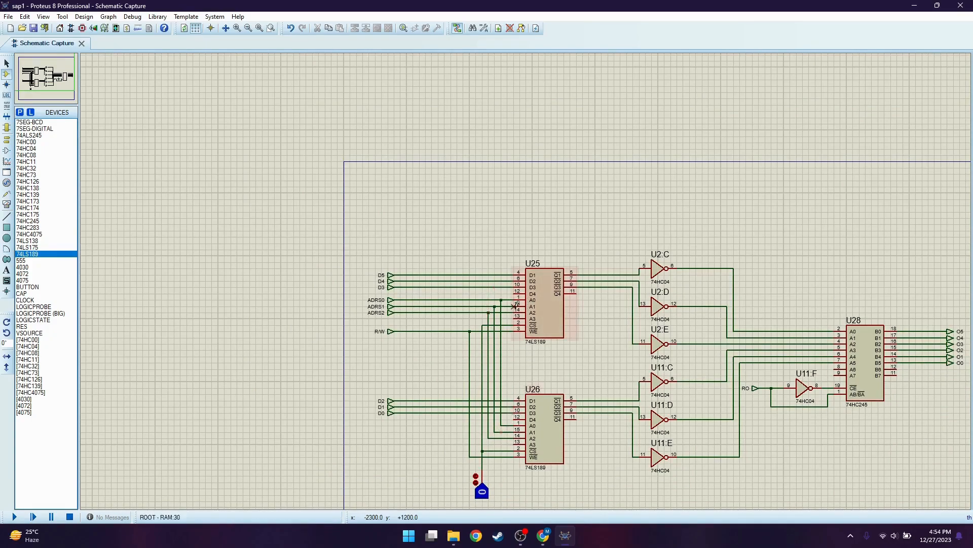
{"action": "scroll", "coordinate": [617, 407], "scroll_direction": "down", "scroll_amount": 1}
{"action": "scroll", "coordinate": [525, 280], "scroll_direction": "up", "scroll_amount": 1}
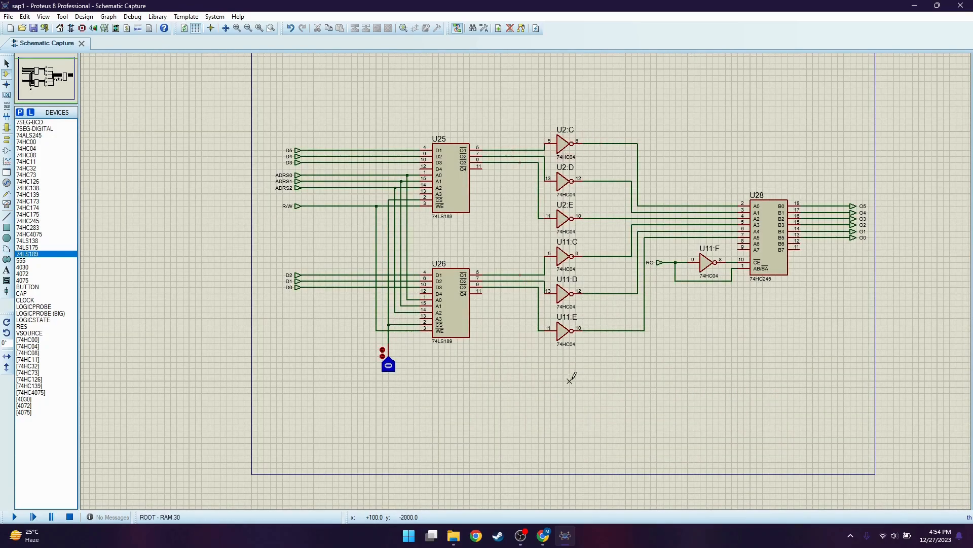
{"action": "scroll", "coordinate": [528, 279], "scroll_direction": "up", "scroll_amount": 1}
{"action": "scroll", "coordinate": [523, 307], "scroll_direction": "down", "scroll_amount": 1}
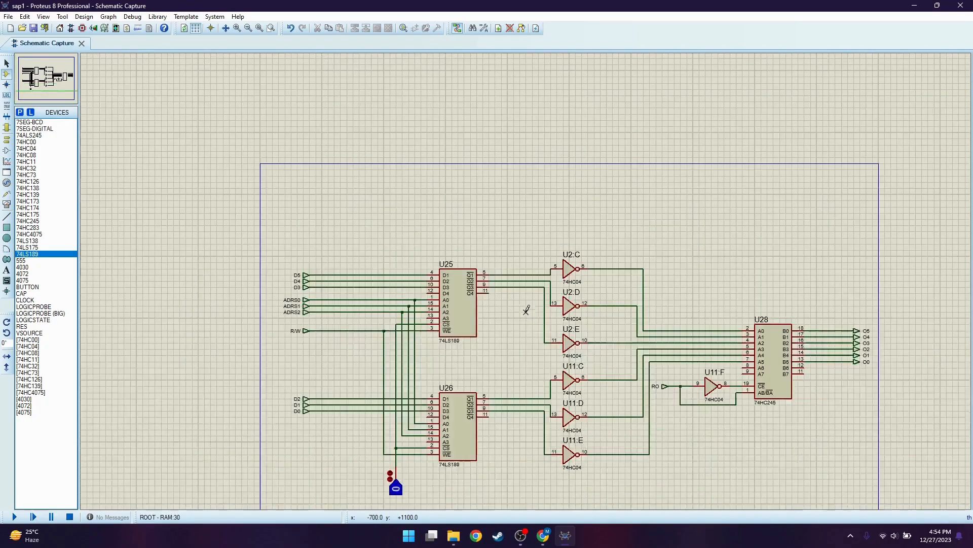
{"action": "scroll", "coordinate": [580, 365], "scroll_direction": "up", "scroll_amount": 1}
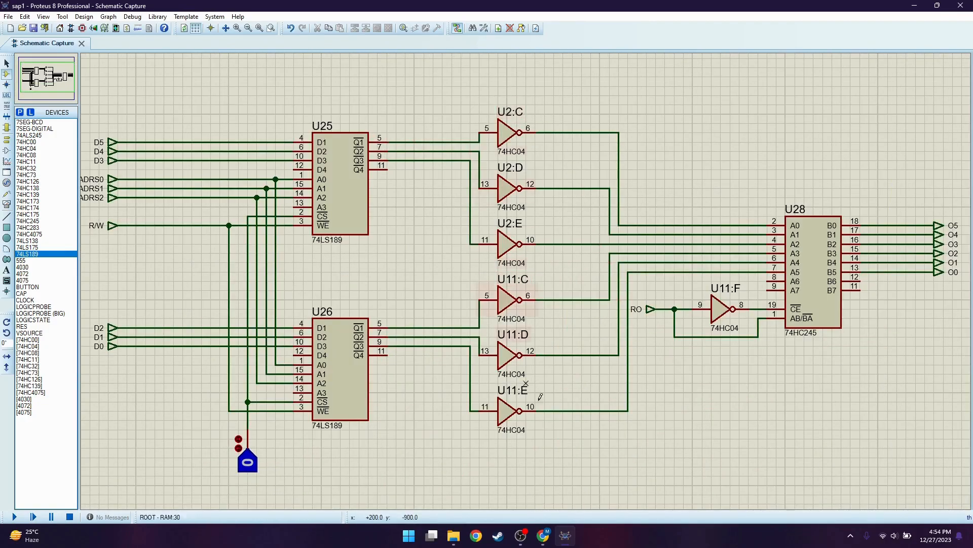
{"action": "scroll", "coordinate": [656, 359], "scroll_direction": "down", "scroll_amount": 1}
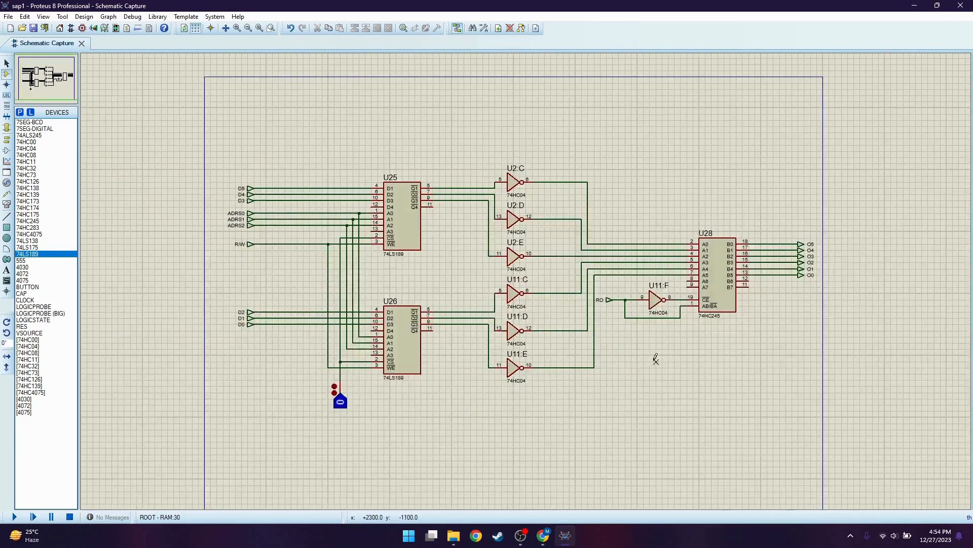
{"action": "right_click", "coordinate": [445, 421]}
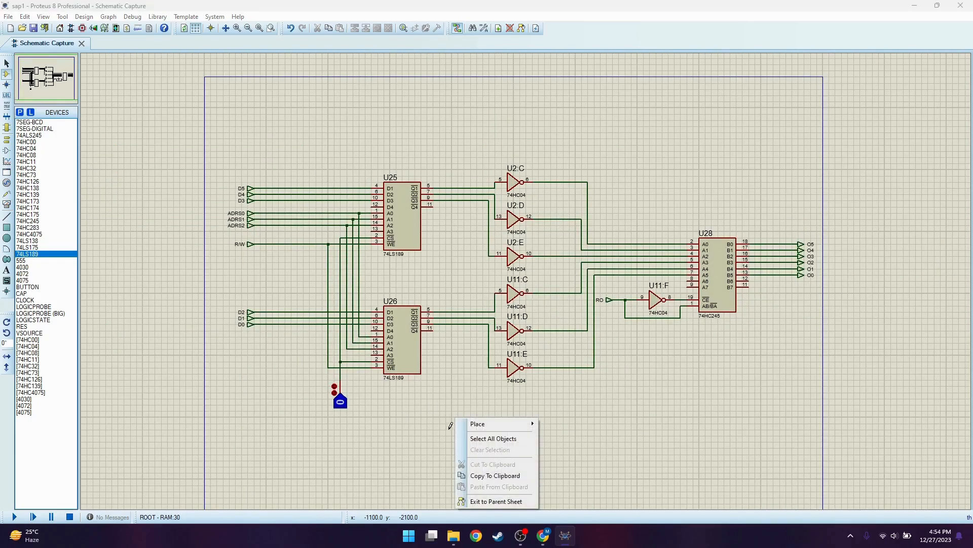
{"action": "left_click", "coordinate": [507, 500]}
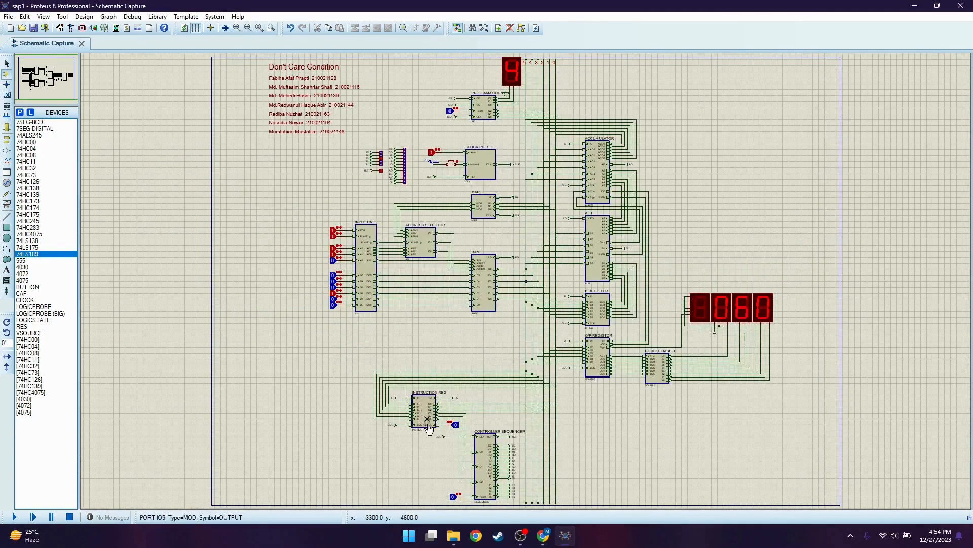
Step: Examine the INSTRUCTION REG block's ports and its connections to the bus and CONTROLLER SEQUENCER, comparing them with the INPUT UNIT and RAM
{"action": "scroll", "coordinate": [525, 277], "scroll_direction": "up", "scroll_amount": 2}
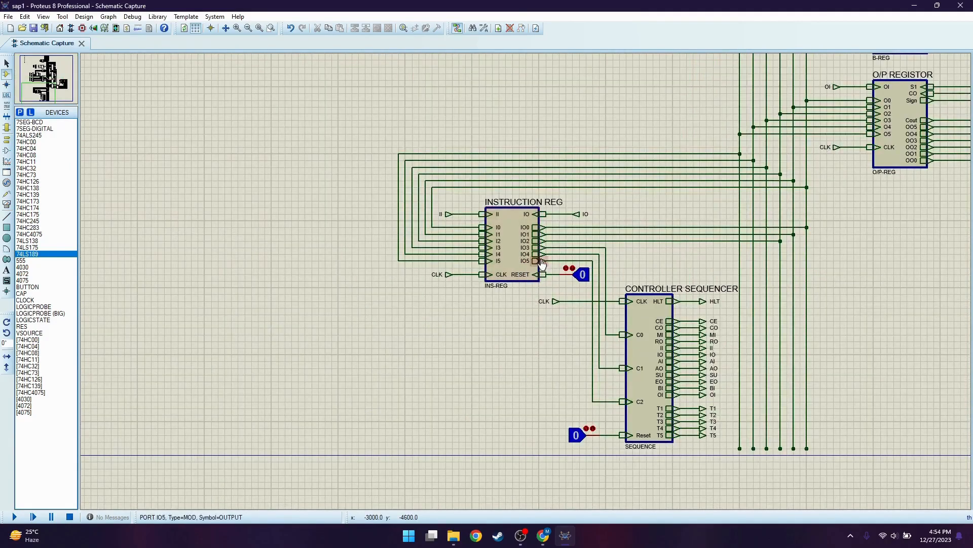
{"action": "scroll", "coordinate": [513, 249], "scroll_direction": "up", "scroll_amount": 1}
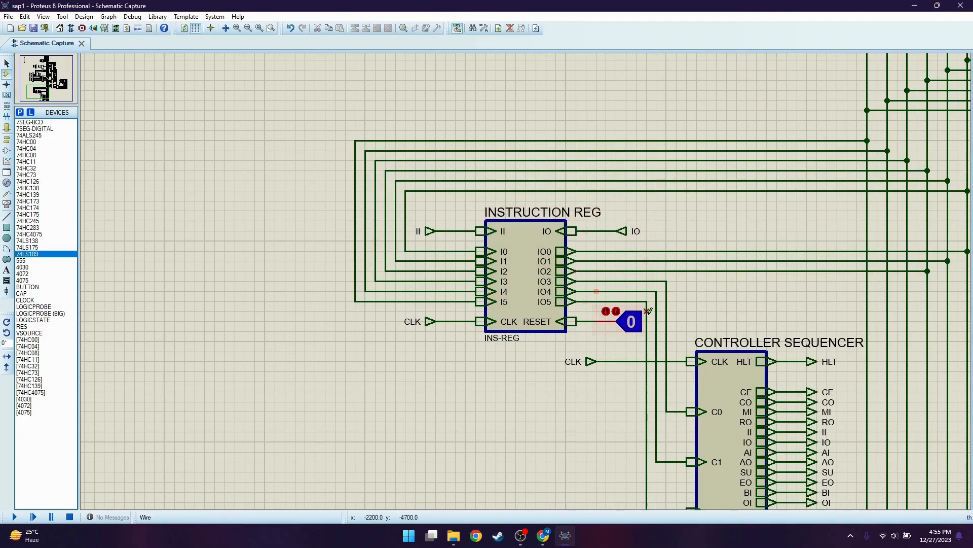
{"action": "scroll", "coordinate": [648, 311], "scroll_direction": "down", "scroll_amount": 1}
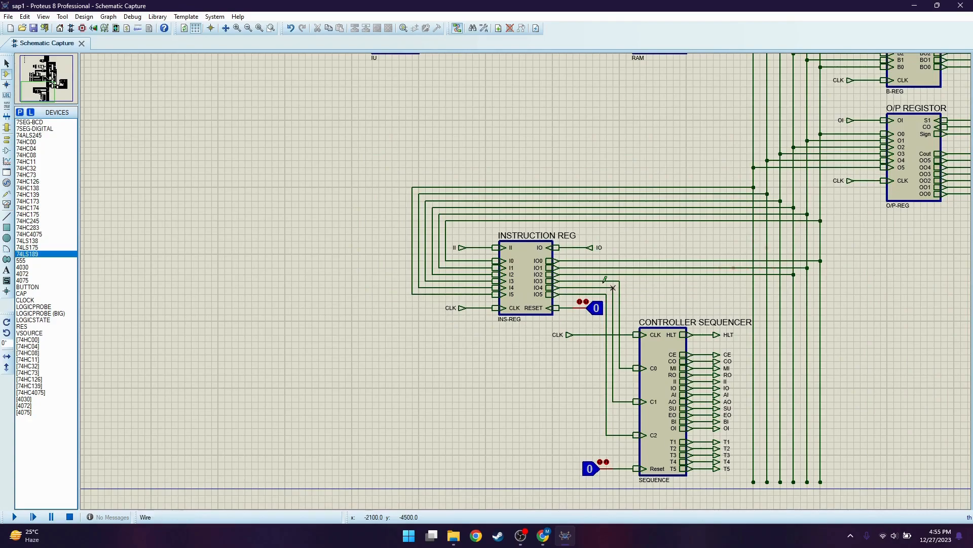
{"action": "scroll", "coordinate": [525, 279], "scroll_direction": "down", "scroll_amount": 1}
{"action": "scroll", "coordinate": [521, 273], "scroll_direction": "up", "scroll_amount": 1}
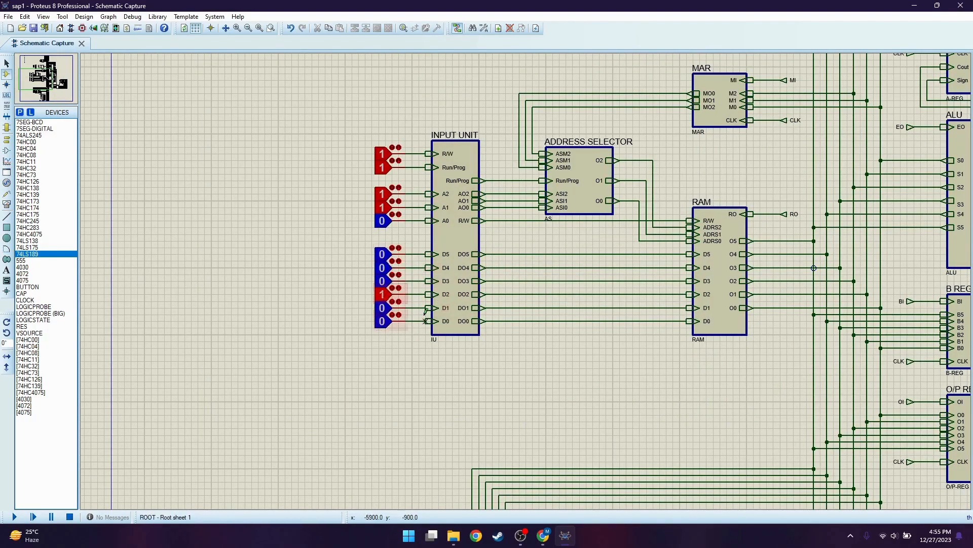
{"action": "scroll", "coordinate": [545, 340], "scroll_direction": "down", "scroll_amount": 1}
{"action": "scroll", "coordinate": [527, 277], "scroll_direction": "up", "scroll_amount": 1}
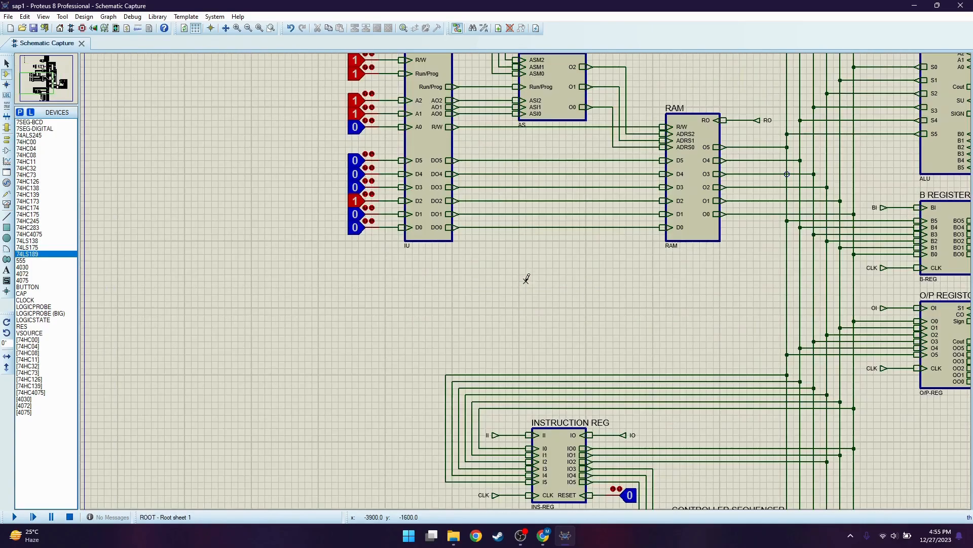
{"action": "scroll", "coordinate": [527, 279], "scroll_direction": "down", "scroll_amount": 1}
{"action": "scroll", "coordinate": [521, 284], "scroll_direction": "up", "scroll_amount": 1}
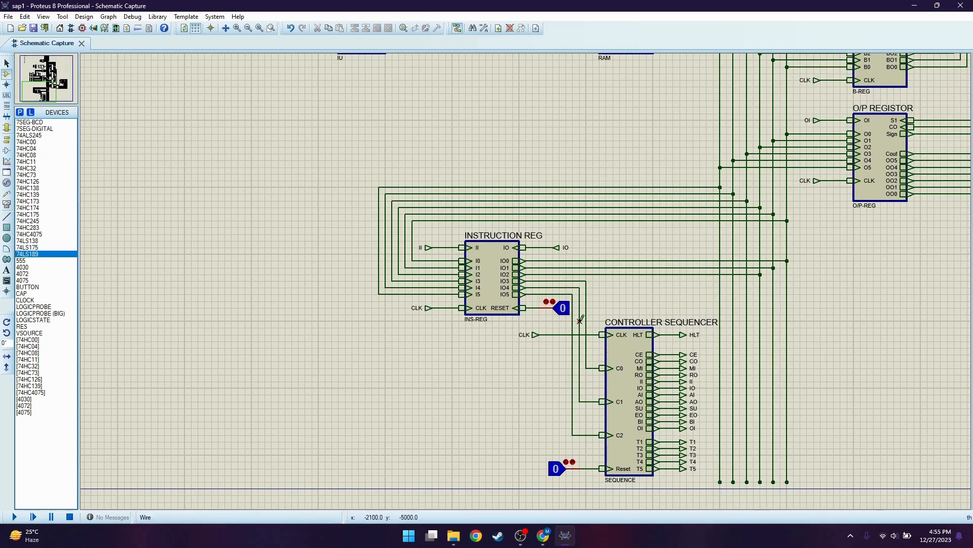
{"action": "scroll", "coordinate": [580, 319], "scroll_direction": "up", "scroll_amount": 1}
{"action": "scroll", "coordinate": [581, 286], "scroll_direction": "down", "scroll_amount": 1}
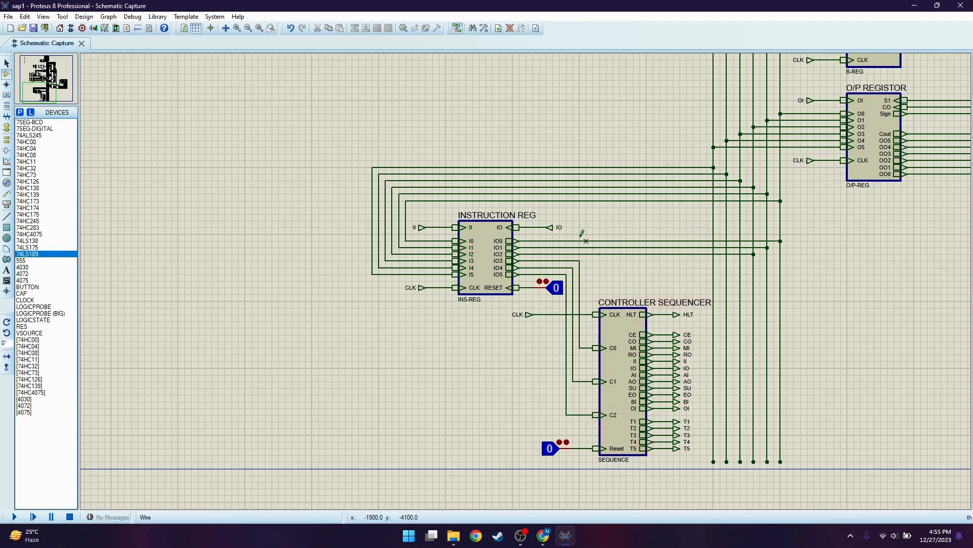
Step: Examine the INSTRUCTION REG block's bus connections on the root sheet and open its child sheet
{"action": "scroll", "coordinate": [629, 243], "scroll_direction": "down", "scroll_amount": 1}
{"action": "scroll", "coordinate": [627, 238], "scroll_direction": "up", "scroll_amount": 1}
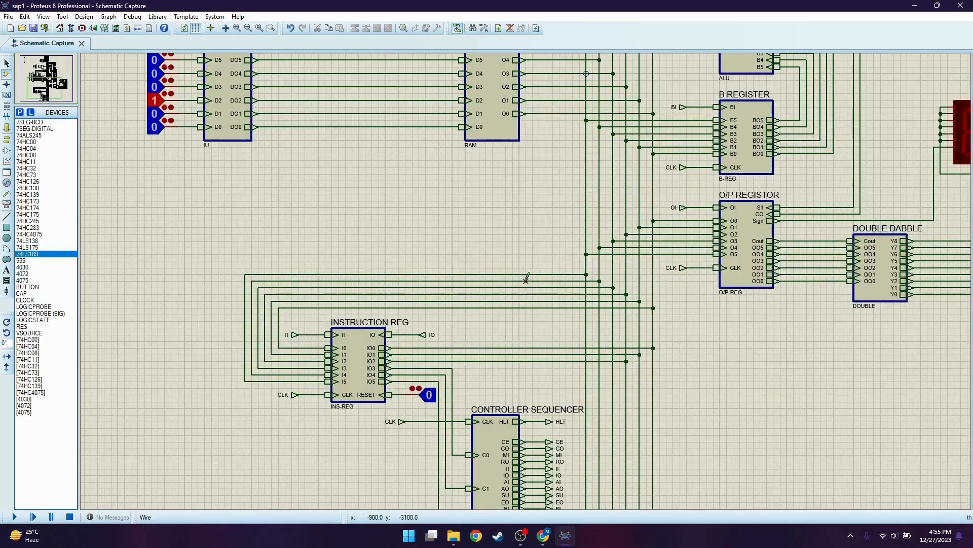
{"action": "scroll", "coordinate": [526, 283], "scroll_direction": "down", "scroll_amount": 1}
{"action": "scroll", "coordinate": [526, 282], "scroll_direction": "up", "scroll_amount": 1}
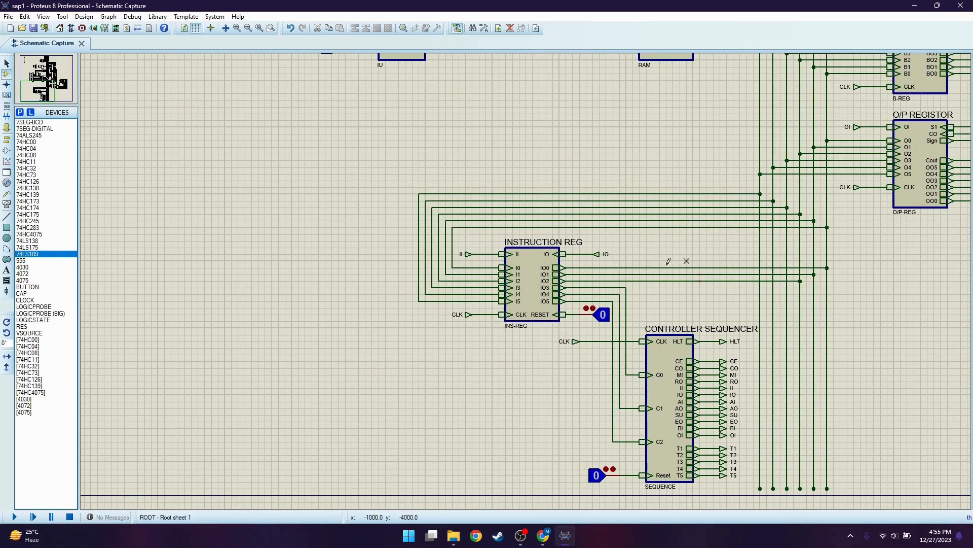
{"action": "right_click", "coordinate": [531, 291]}
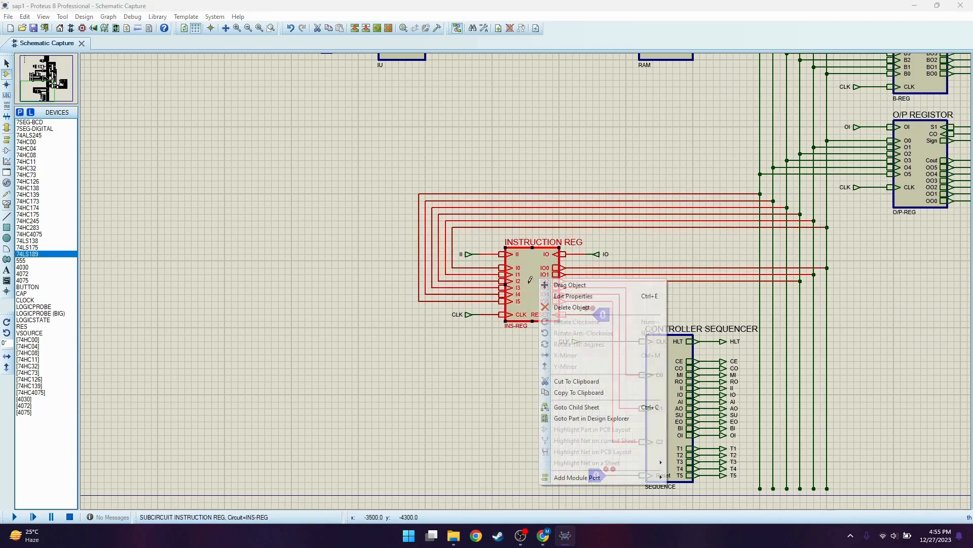
{"action": "left_click", "coordinate": [603, 406]}
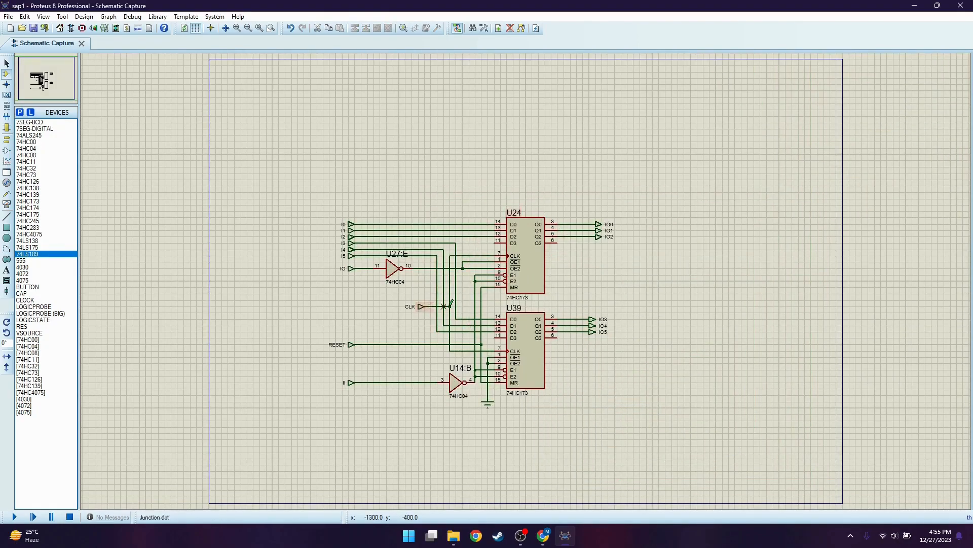
Step: Examine the wiring of the two 74HC173 registers and 74HC04 inverters on the INSTRUCTION REG sheet, and exit to the parent sheet
{"action": "scroll", "coordinate": [431, 304], "scroll_direction": "up", "scroll_amount": 1}
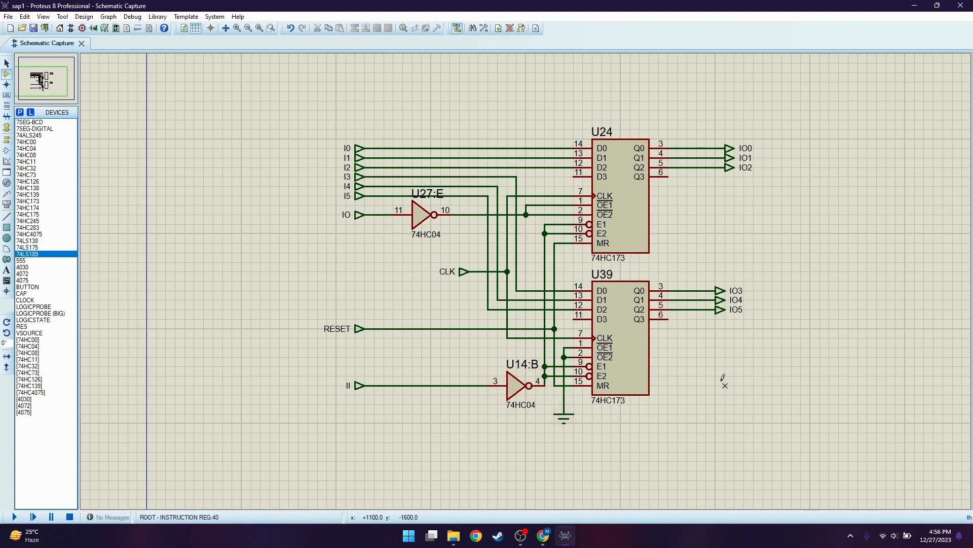
{"action": "right_click", "coordinate": [752, 405]}
{"action": "left_click", "coordinate": [783, 490]}
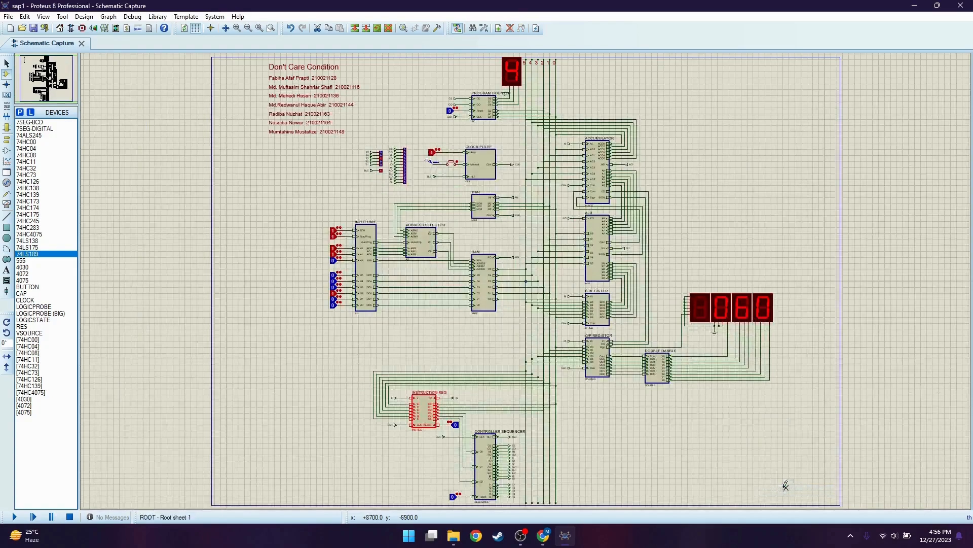
Step: Reopen the INSTRUCTION REG block's child sheet from the root sheet
{"action": "right_click", "coordinate": [439, 415]}
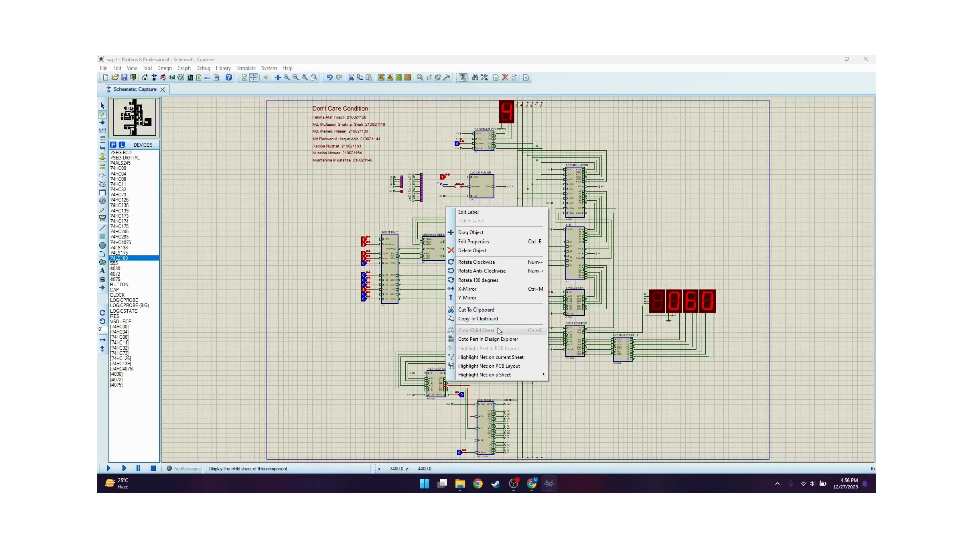
{"action": "left_click", "coordinate": [618, 411]}
{"action": "scroll", "coordinate": [520, 277], "scroll_direction": "up", "scroll_amount": 2}
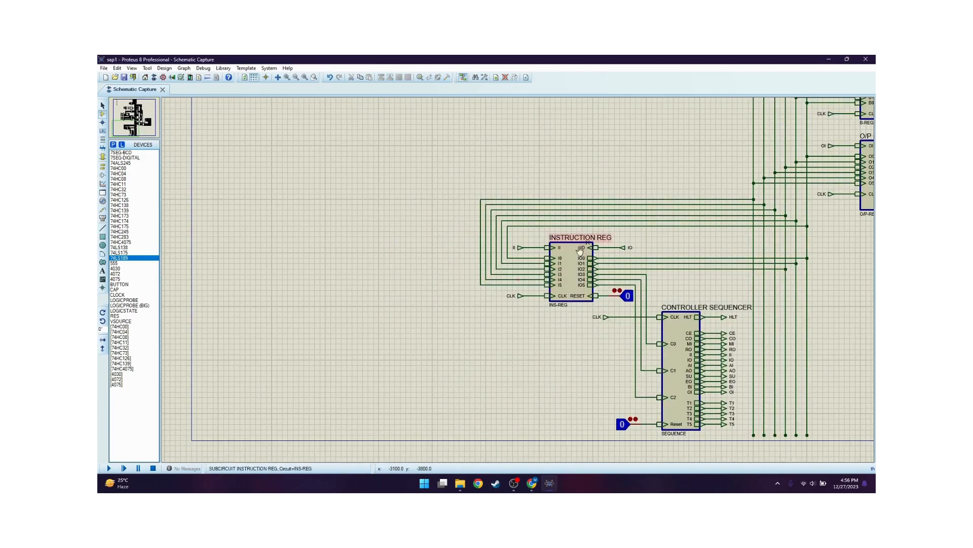
{"action": "right_click", "coordinate": [578, 257]}
{"action": "left_click", "coordinate": [625, 360]}
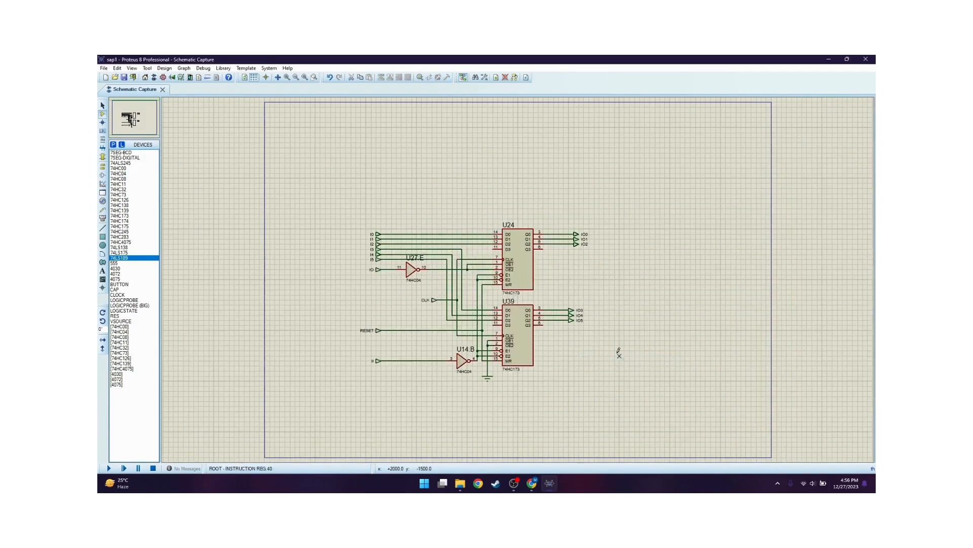
Step: Examine how the IO, II, CLK and RESET inputs control U24 and U39, and return to the root sheet
{"action": "scroll", "coordinate": [624, 350], "scroll_direction": "up", "scroll_amount": 2}
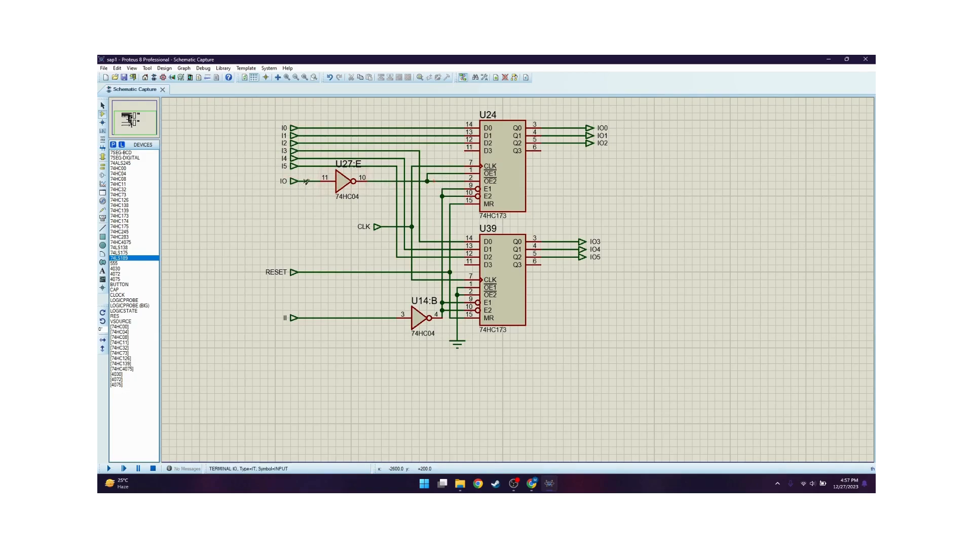
{"action": "right_click", "coordinate": [571, 290]}
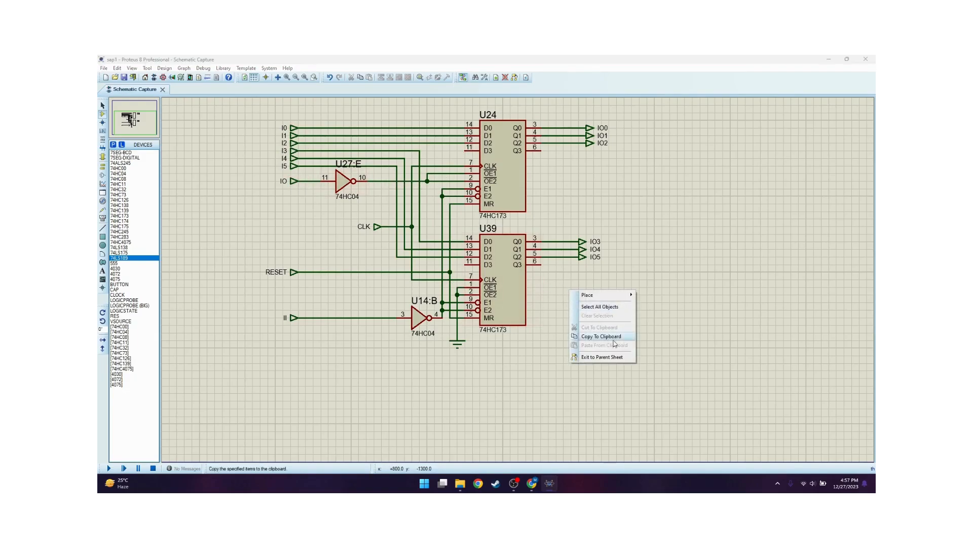
{"action": "left_click", "coordinate": [602, 357]}
Step: Open the CONTROLLER SEQUENCER block's child sheet from the root sheet
{"action": "scroll", "coordinate": [417, 299], "scroll_direction": "up", "scroll_amount": 3}
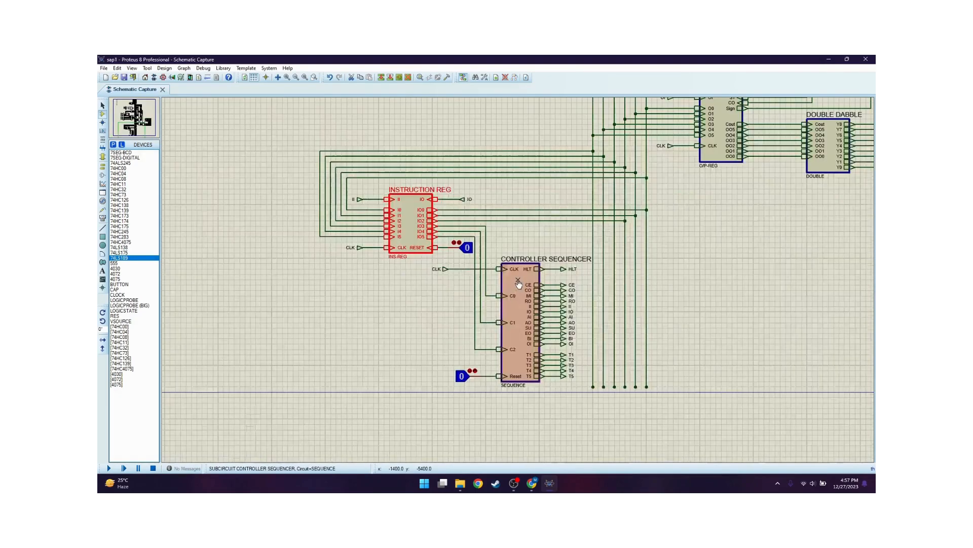
{"action": "right_click", "coordinate": [530, 307]}
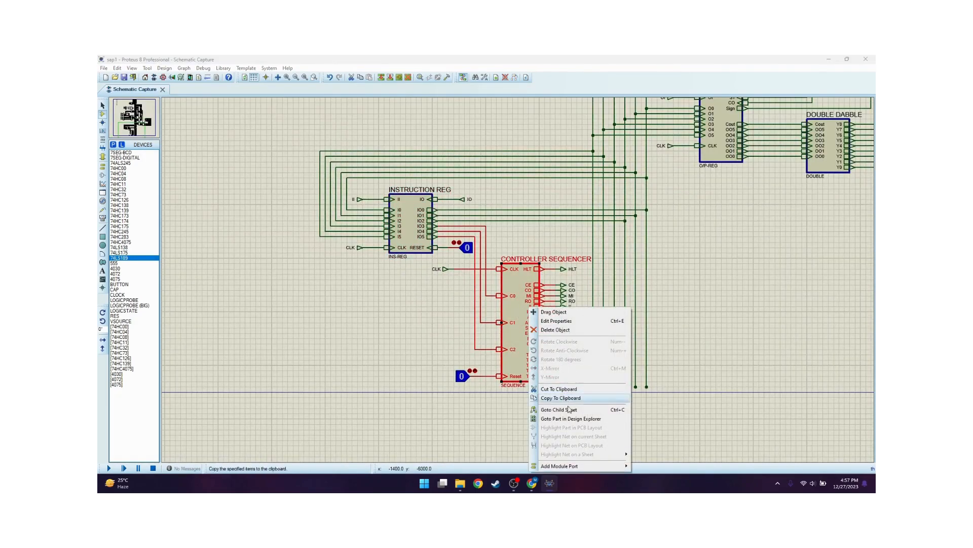
{"action": "left_click", "coordinate": [573, 410]}
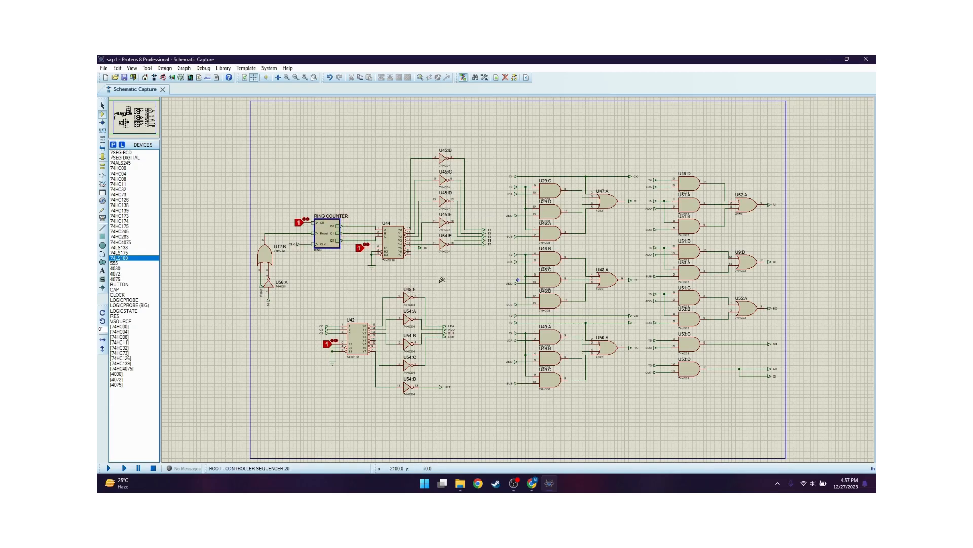
Step: Examine the RING COUNTER, the 74HC138 decoders U44 and U42, and the gate logic on the CONTROLLER SEQUENCER sheet
{"action": "scroll", "coordinate": [399, 330], "scroll_direction": "up", "scroll_amount": 1}
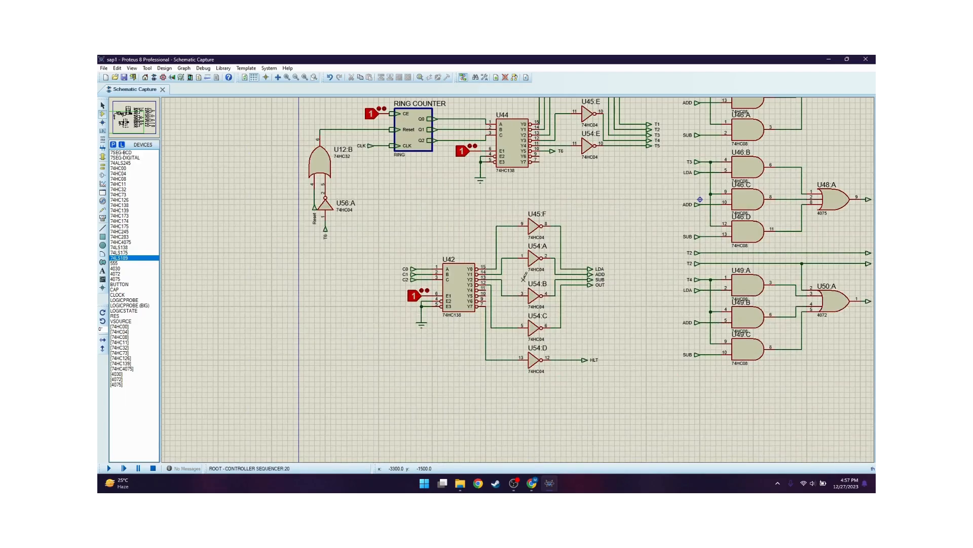
{"action": "scroll", "coordinate": [517, 278], "scroll_direction": "down", "scroll_amount": 1}
{"action": "scroll", "coordinate": [672, 250], "scroll_direction": "down", "scroll_amount": 2}
{"action": "scroll", "coordinate": [364, 279], "scroll_direction": "down", "scroll_amount": 1}
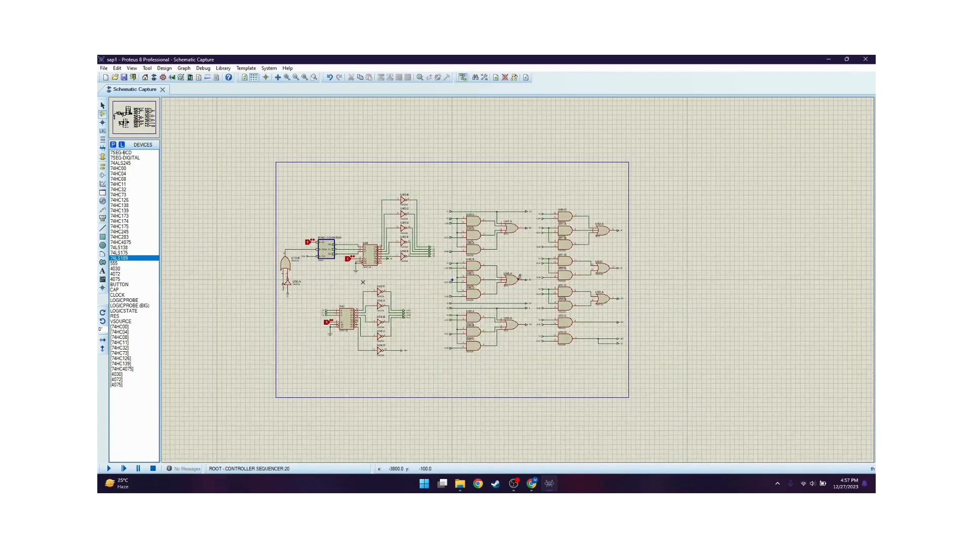
{"action": "scroll", "coordinate": [364, 279], "scroll_direction": "up", "scroll_amount": 1}
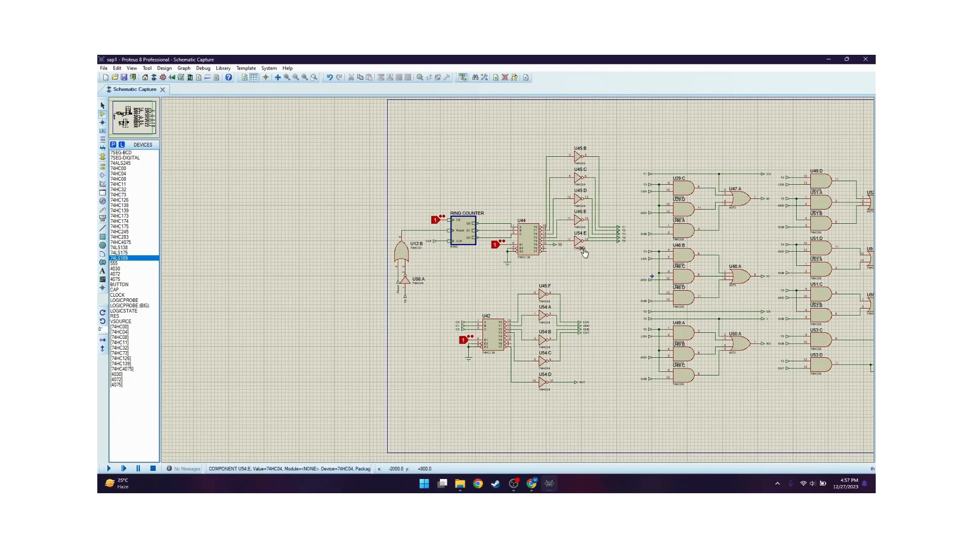
Step: Switch to Chrome, open the EEE 4308 Semester Project PDF in Classroom, and find the Specification of Instruction Set section
{"action": "mouse_move", "coordinate": [531, 483]}
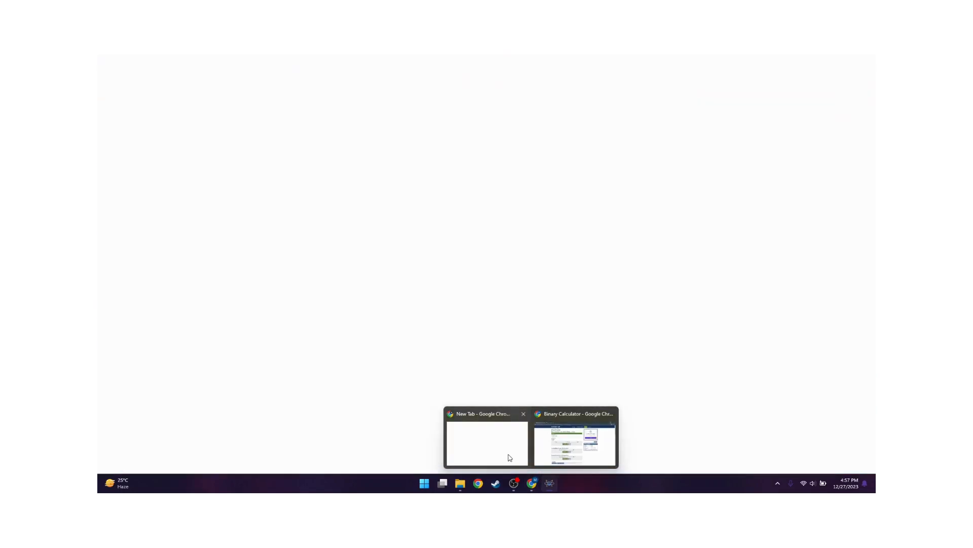
{"action": "left_click", "coordinate": [509, 457]}
{"action": "left_click", "coordinate": [533, 339]}
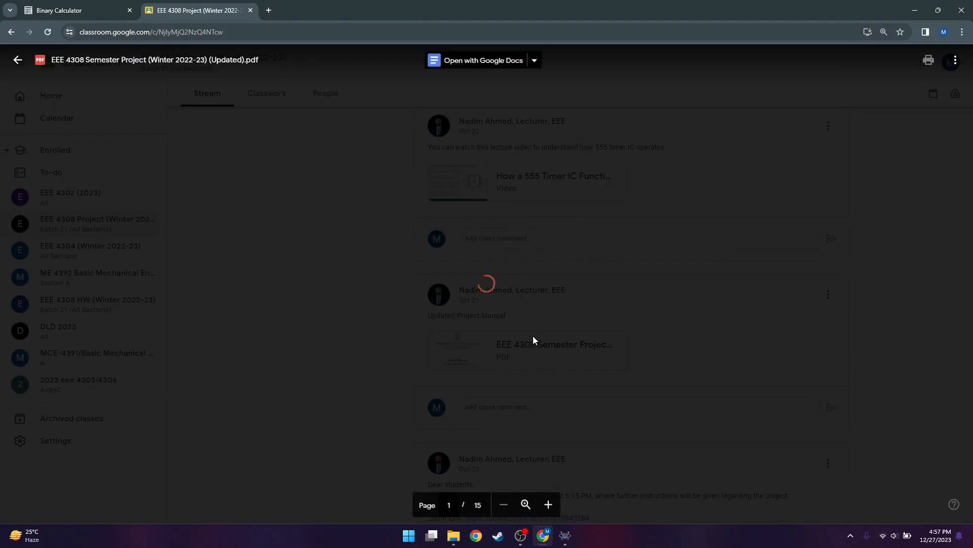
{"action": "scroll", "coordinate": [517, 319], "scroll_direction": "down", "scroll_amount": 20}
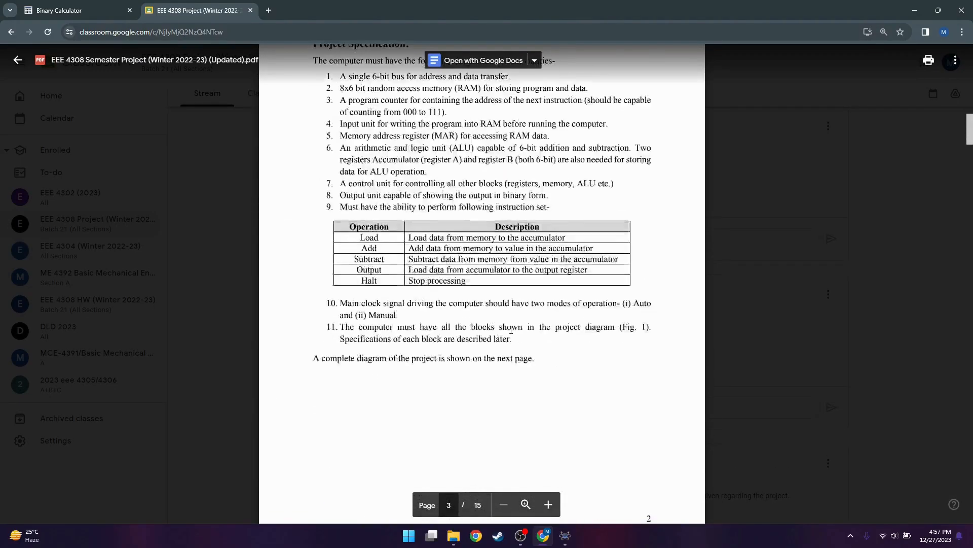
{"action": "scroll", "coordinate": [516, 331], "scroll_direction": "down", "scroll_amount": 10}
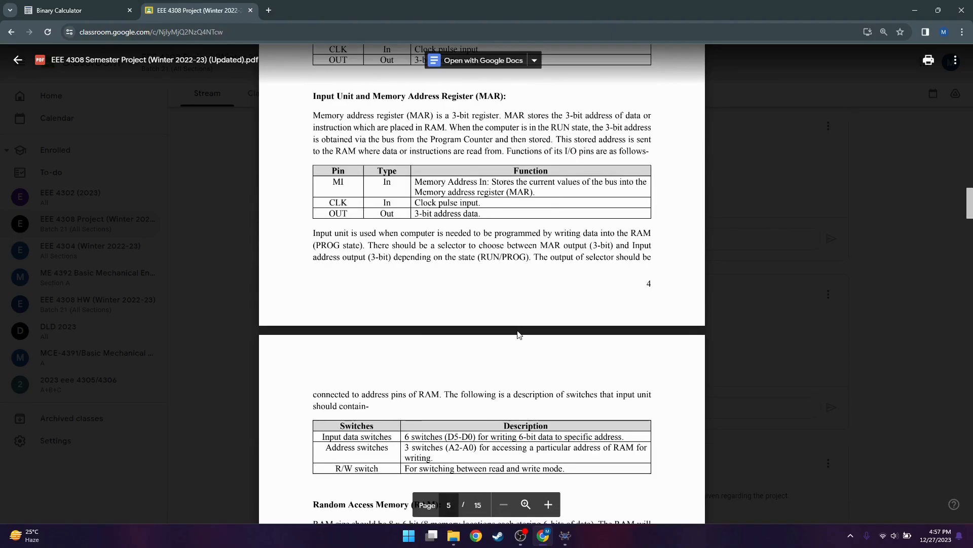
{"action": "scroll", "coordinate": [519, 334], "scroll_direction": "down", "scroll_amount": 15}
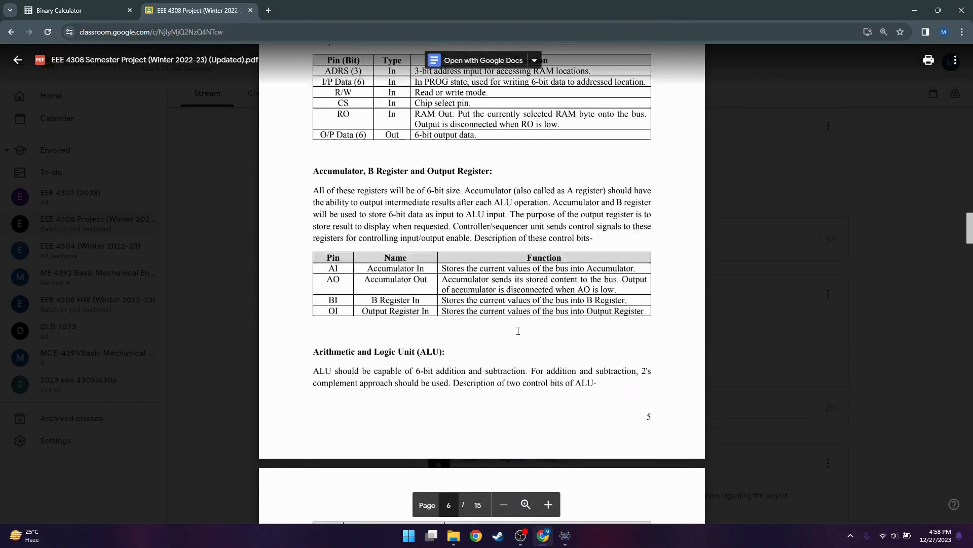
{"action": "scroll", "coordinate": [518, 331], "scroll_direction": "down", "scroll_amount": 15}
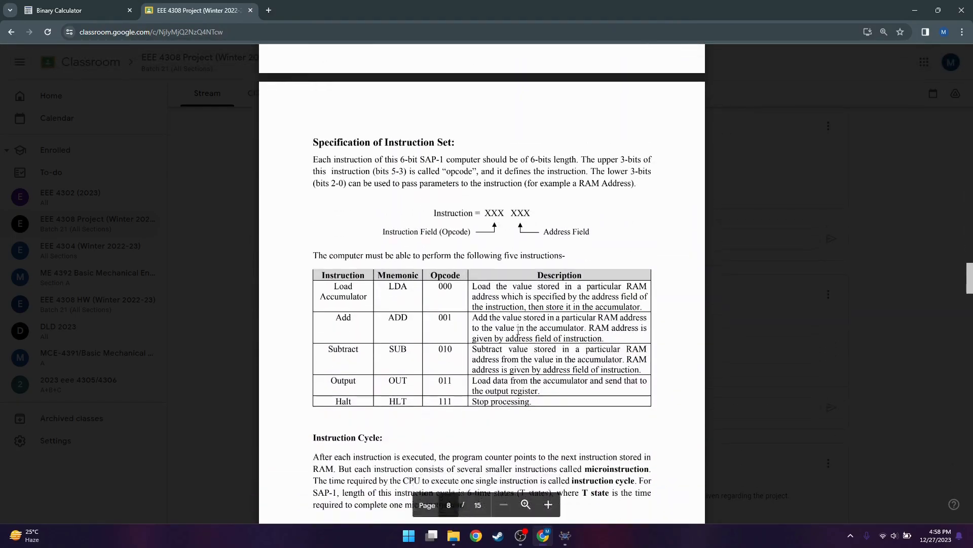
Step: Read the project manual's division of the instruction cycle into T states and its Fetch Cycle table for T1 to T3
{"action": "scroll", "coordinate": [518, 331], "scroll_direction": "down", "scroll_amount": 15}
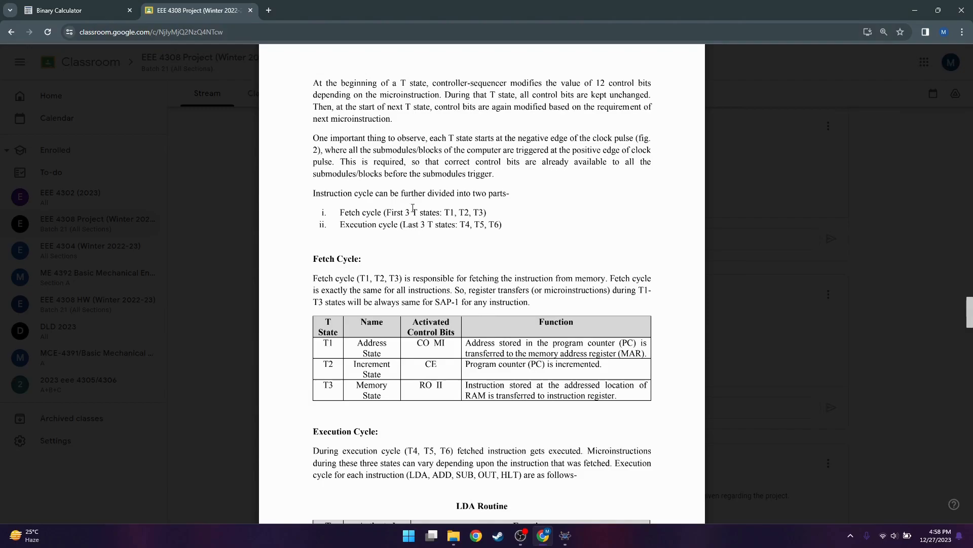
{"action": "scroll", "coordinate": [463, 223], "scroll_direction": "down", "scroll_amount": 3}
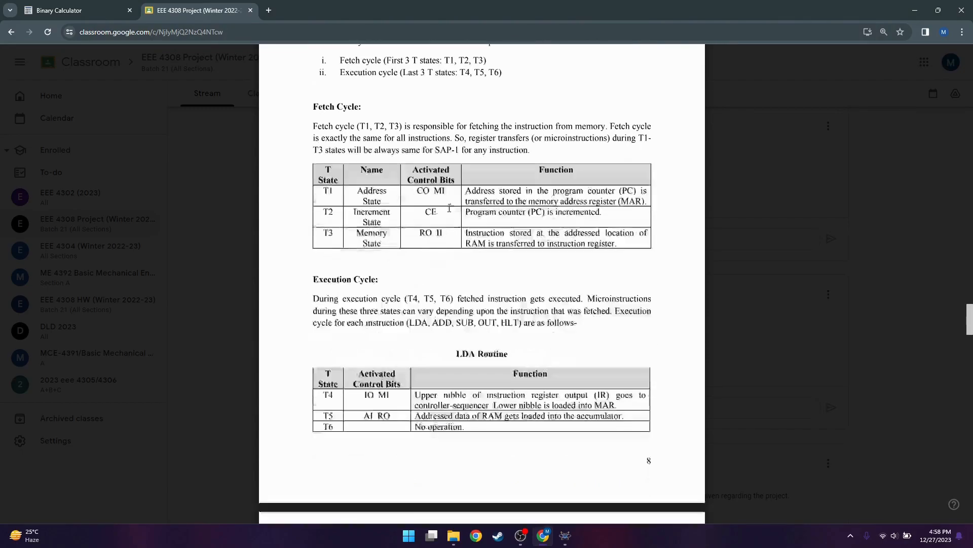
{"action": "scroll", "coordinate": [446, 264], "scroll_direction": "up", "scroll_amount": 4}
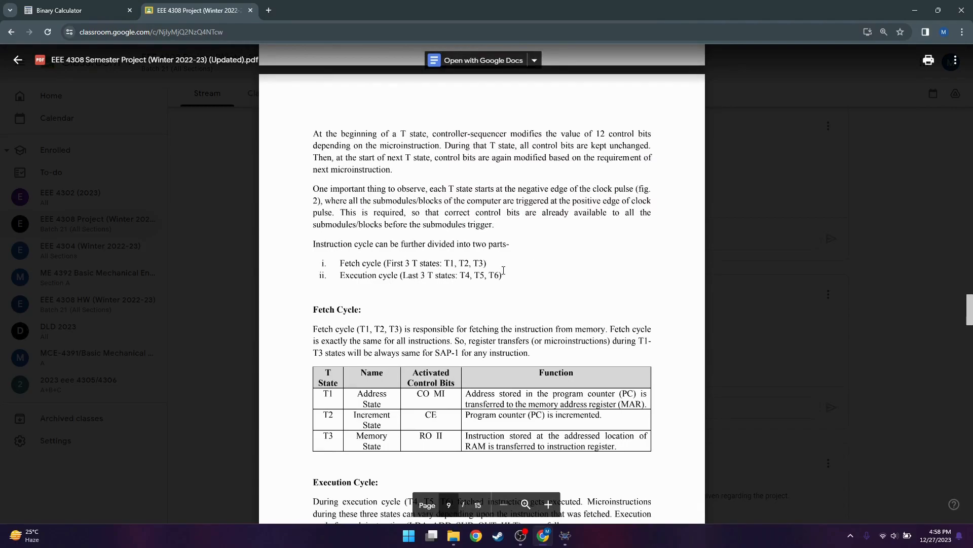
{"action": "scroll", "coordinate": [488, 276], "scroll_direction": "up", "scroll_amount": 1}
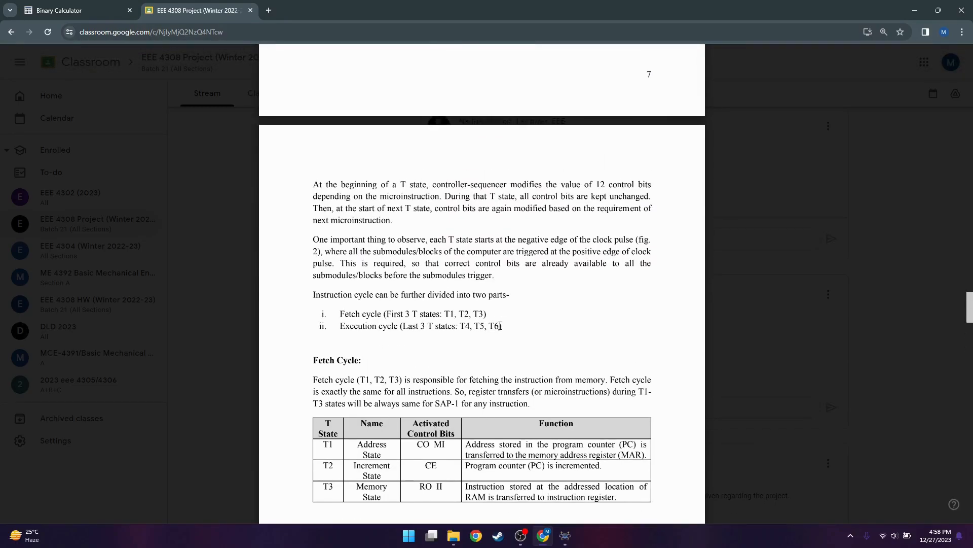
{"action": "scroll", "coordinate": [479, 292], "scroll_direction": "down", "scroll_amount": 2}
{"action": "scroll", "coordinate": [473, 237], "scroll_direction": "down", "scroll_amount": 2}
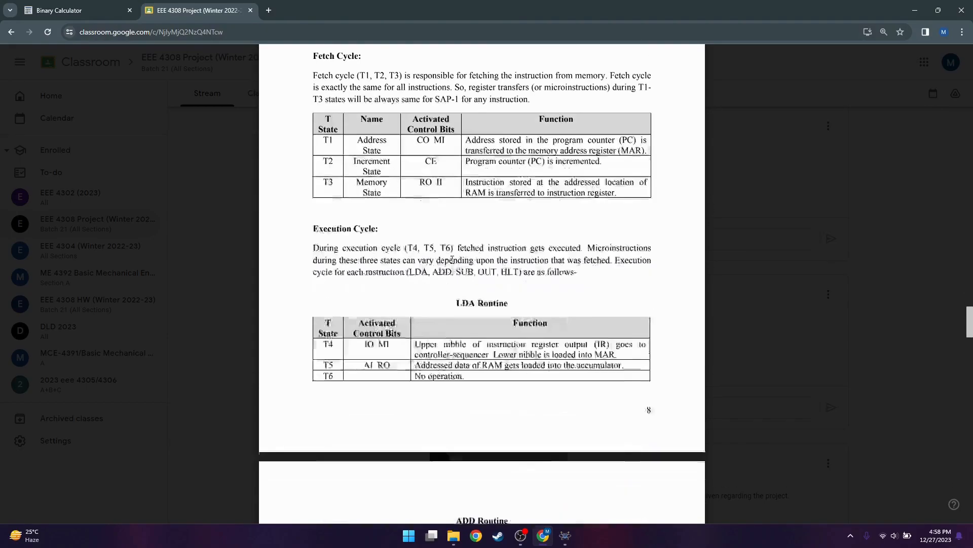
Step: Highlight RO in the Fetch Cycle table's T3 row and review the LDA and ADD Routine tables under Execution Cycle
{"action": "scroll", "coordinate": [418, 173], "scroll_direction": "down", "scroll_amount": 4}
{"action": "scroll", "coordinate": [418, 173], "scroll_direction": "up", "scroll_amount": 1}
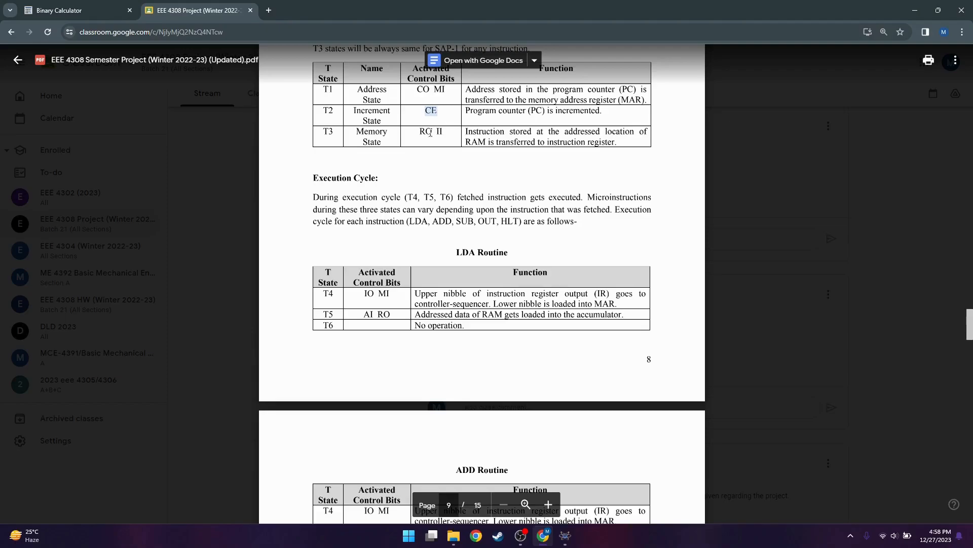
{"action": "left_click_drag", "start_coordinate": [421, 133], "coordinate": [437, 133]}
{"action": "scroll", "coordinate": [426, 197], "scroll_direction": "up", "scroll_amount": 1}
{"action": "scroll", "coordinate": [391, 195], "scroll_direction": "down", "scroll_amount": 5}
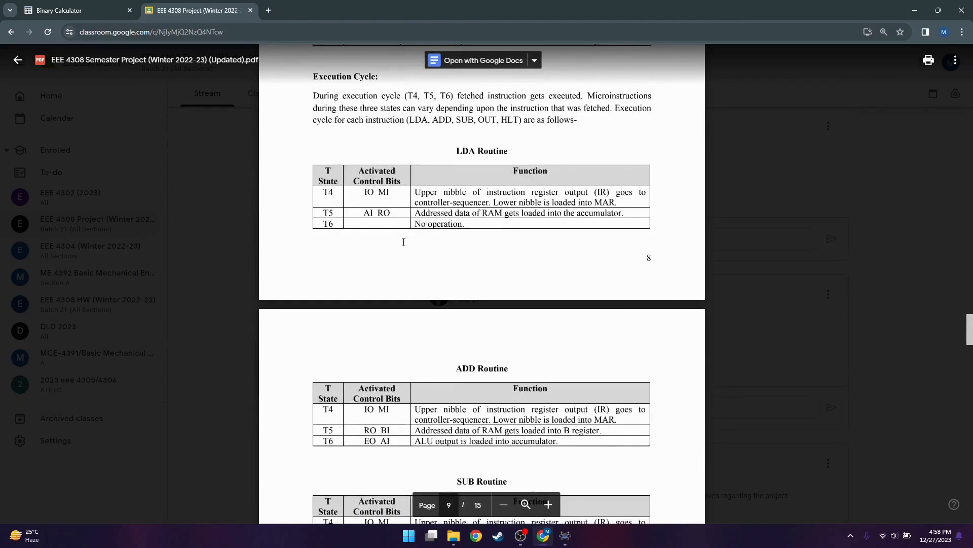
Step: Switch back to Proteus, examine the CONTROLLER SEQUENCER sheet's decoders and control-signal gates, and exit to the root sheet
{"action": "left_click", "coordinate": [576, 536]}
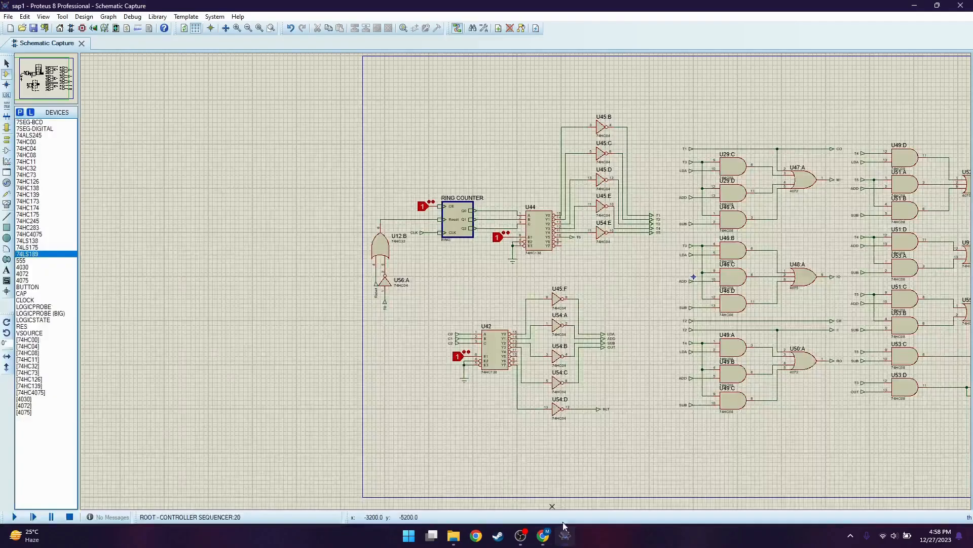
{"action": "scroll", "coordinate": [571, 275], "scroll_direction": "down", "scroll_amount": 2}
{"action": "scroll", "coordinate": [526, 279], "scroll_direction": "up", "scroll_amount": 1}
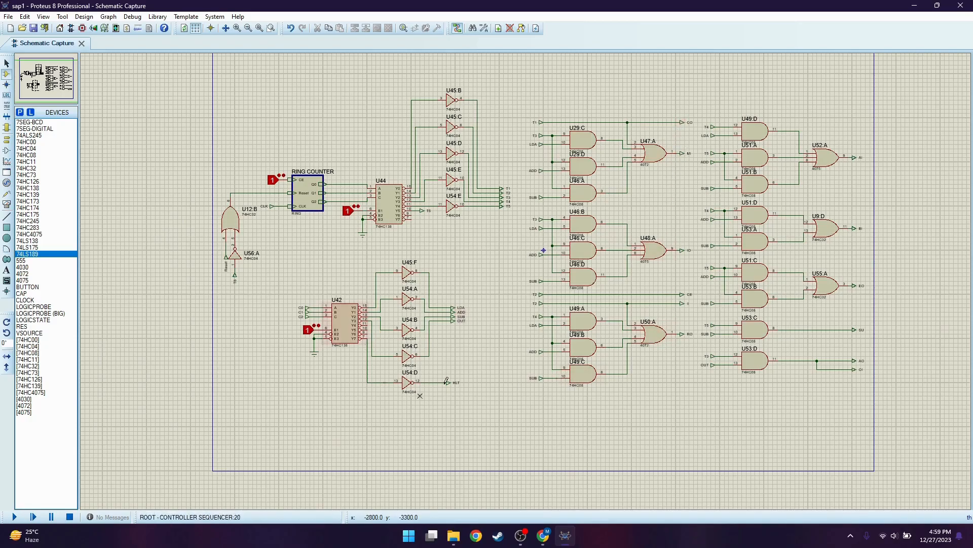
{"action": "right_click", "coordinate": [549, 429]}
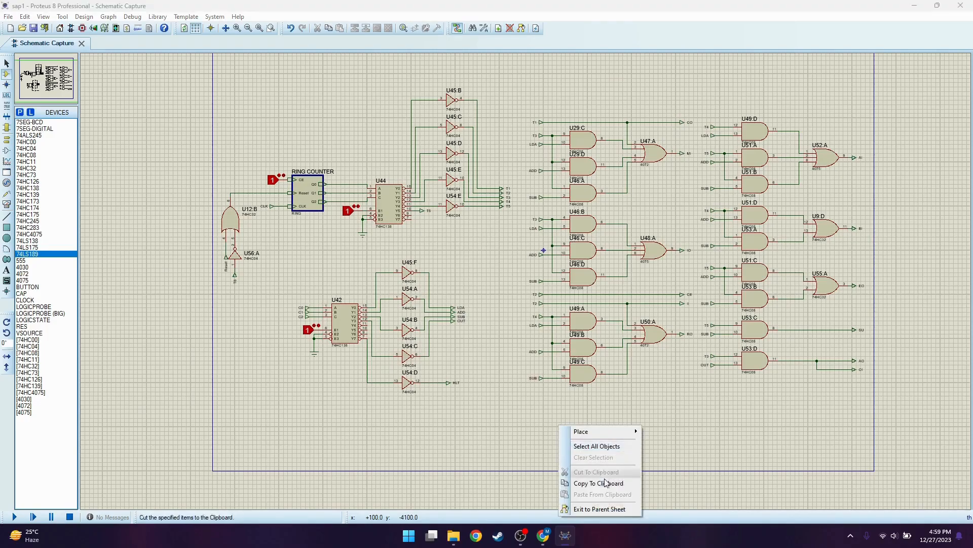
{"action": "left_click", "coordinate": [583, 505]}
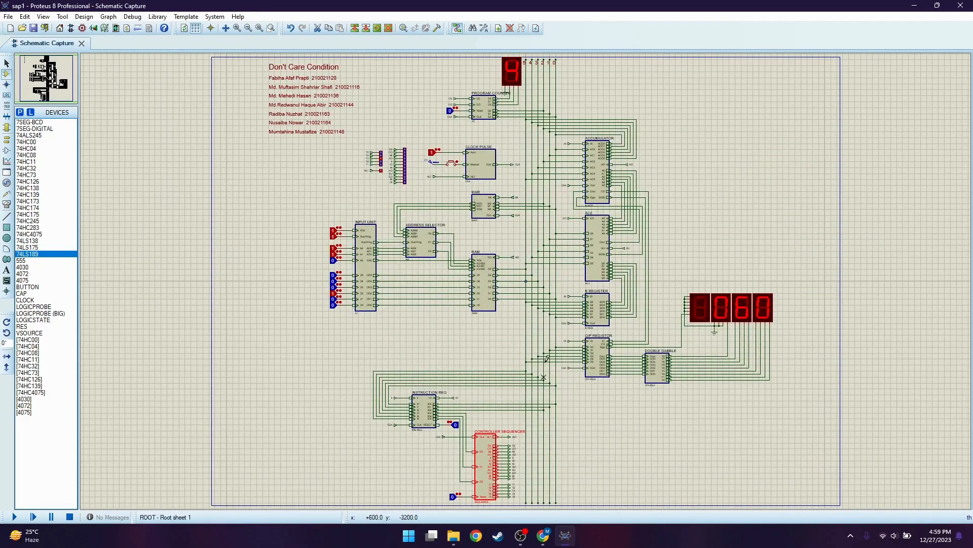
Step: Open the ACCUMULATOR block's child sheet and examine its registers and output buffer
{"action": "scroll", "coordinate": [528, 285], "scroll_direction": "up", "scroll_amount": 4}
{"action": "scroll", "coordinate": [528, 285], "scroll_direction": "up", "scroll_amount": 2}
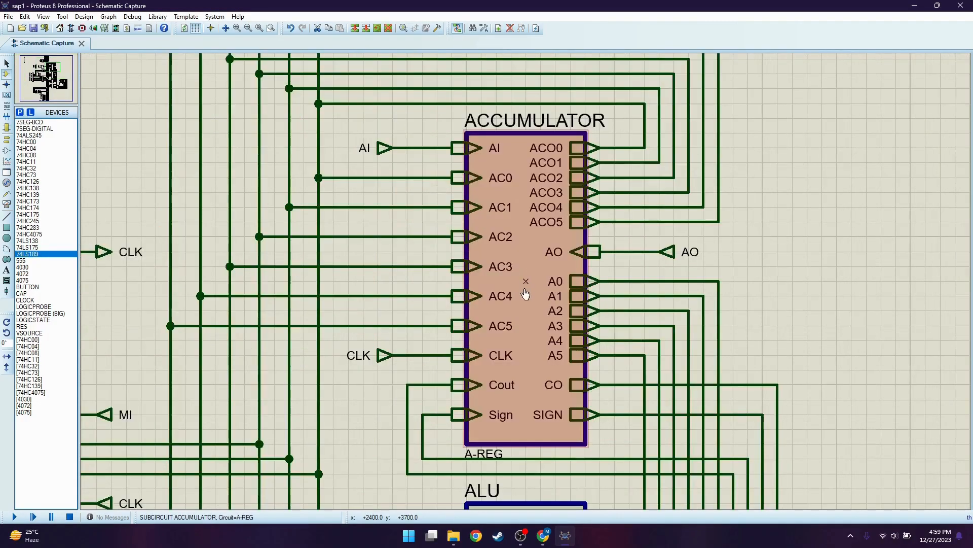
{"action": "right_click", "coordinate": [539, 271]}
{"action": "left_click", "coordinate": [577, 399]}
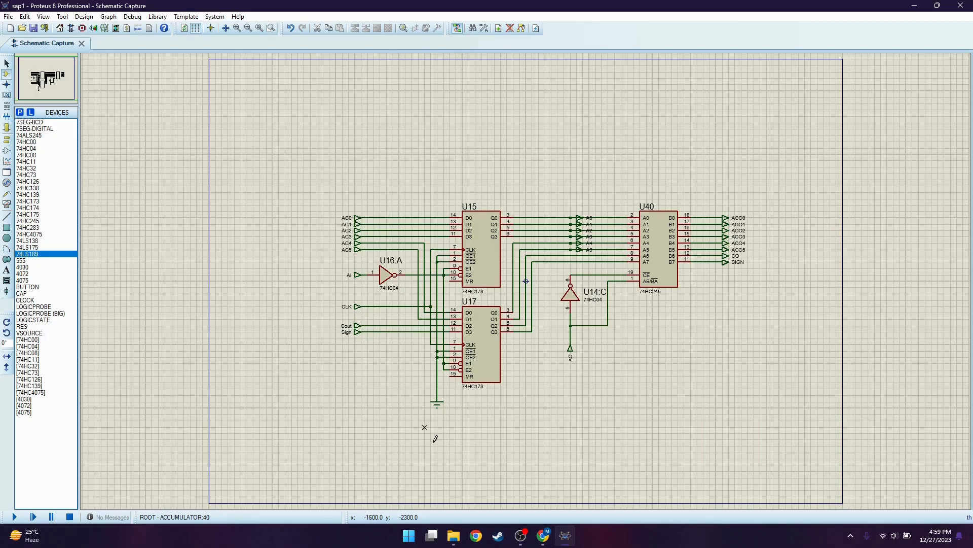
Step: Switch to Chrome's Binary Calculator and highlight the two 111111 operands and their binary sum
{"action": "left_click", "coordinate": [543, 535]}
{"action": "left_click", "coordinate": [108, 12]}
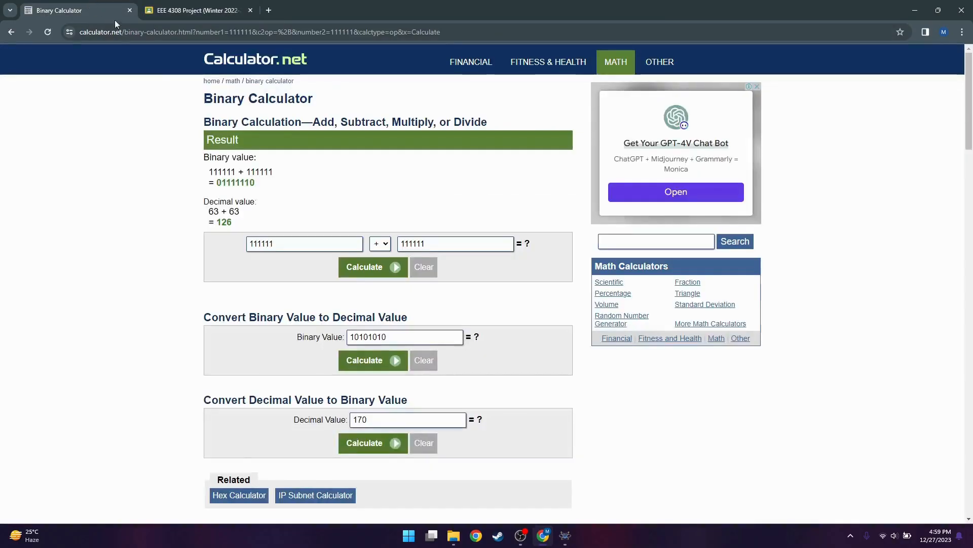
{"action": "left_click_drag", "start_coordinate": [270, 244], "coordinate": [250, 246]}
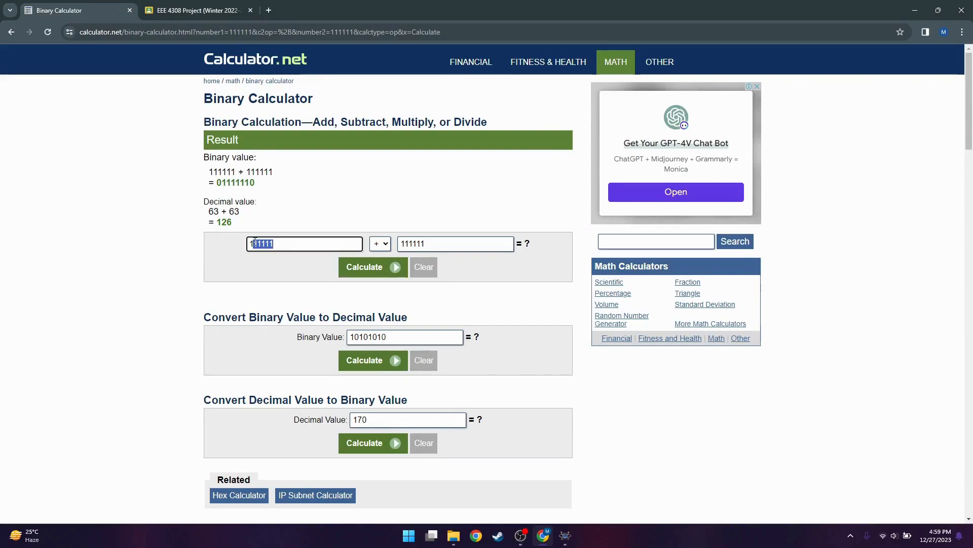
{"action": "double_click", "coordinate": [439, 244]}
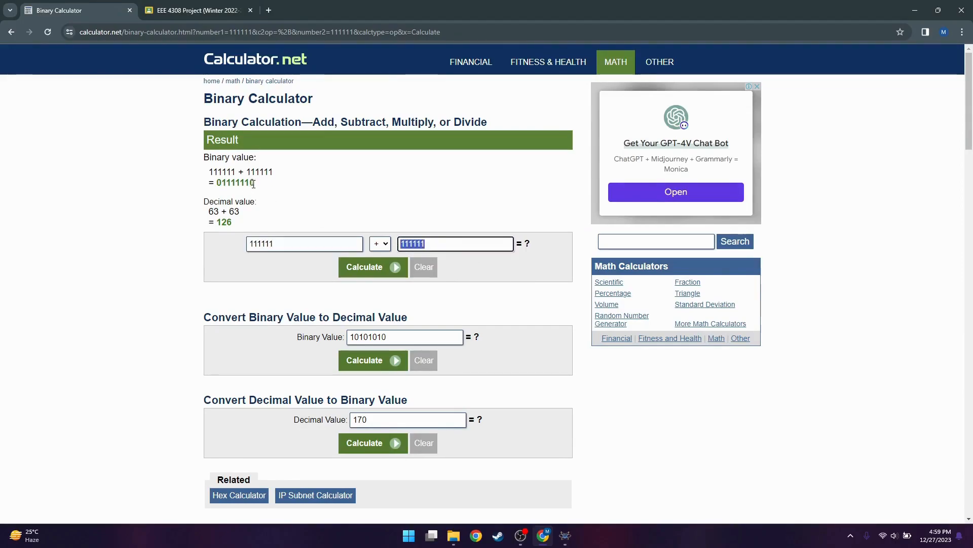
{"action": "left_click_drag", "start_coordinate": [255, 183], "coordinate": [214, 181]}
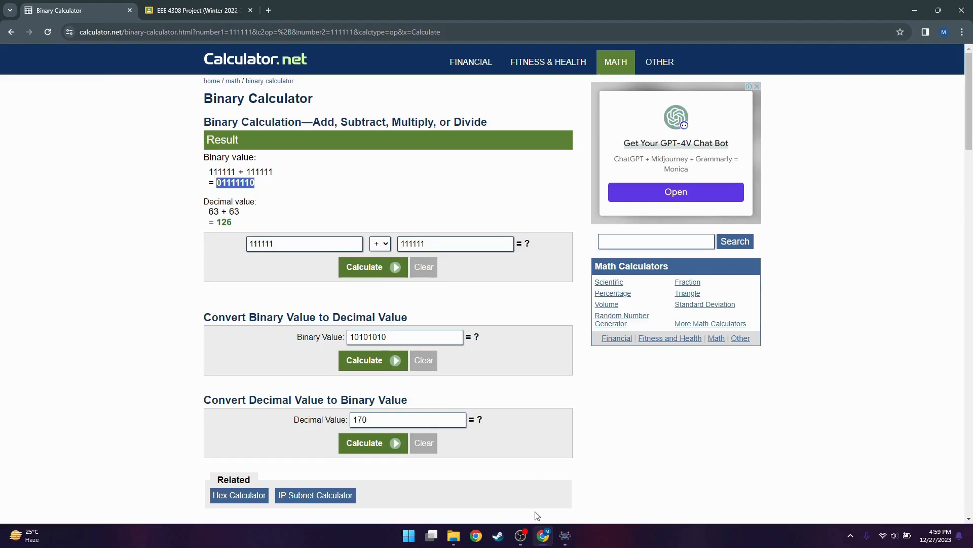
Step: Switch back to Proteus, examine the carry and sign connections on the ACCUMULATOR sheet, and exit to the root sheet
{"action": "mouse_move", "coordinate": [566, 536]}
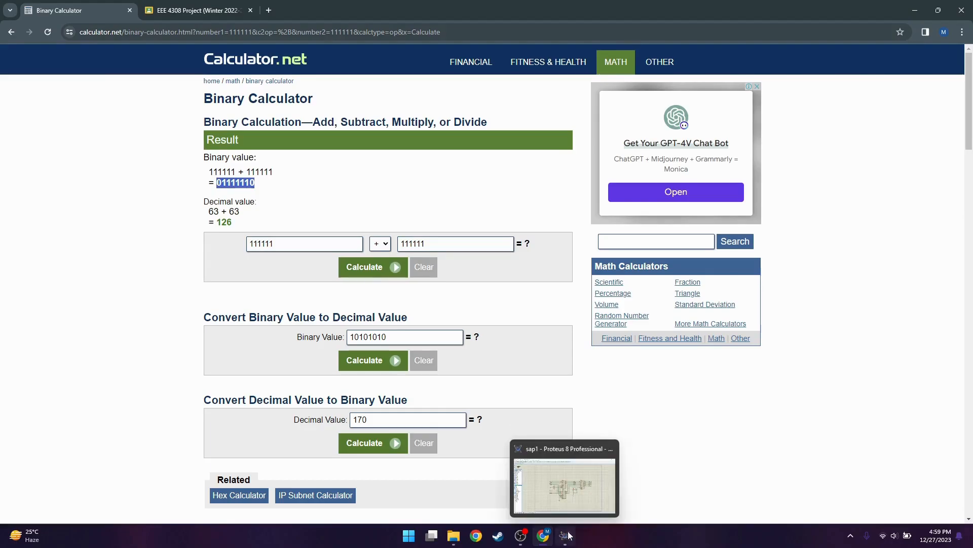
{"action": "left_click", "coordinate": [564, 501]}
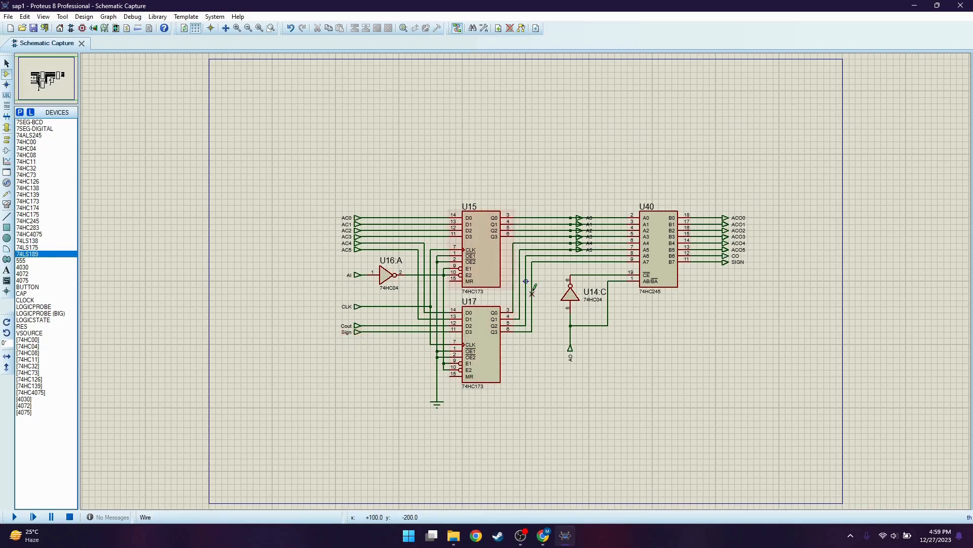
{"action": "right_click", "coordinate": [559, 347]}
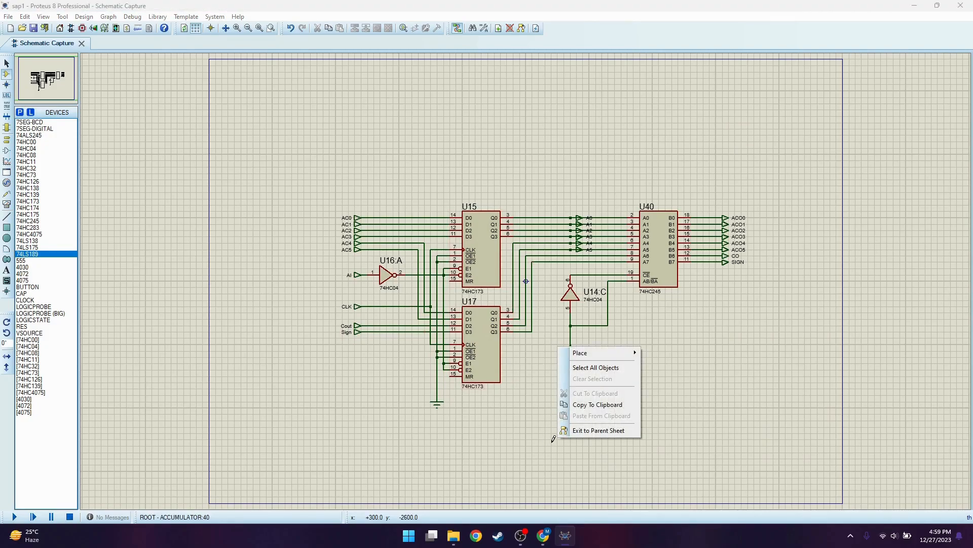
{"action": "left_click", "coordinate": [594, 430]}
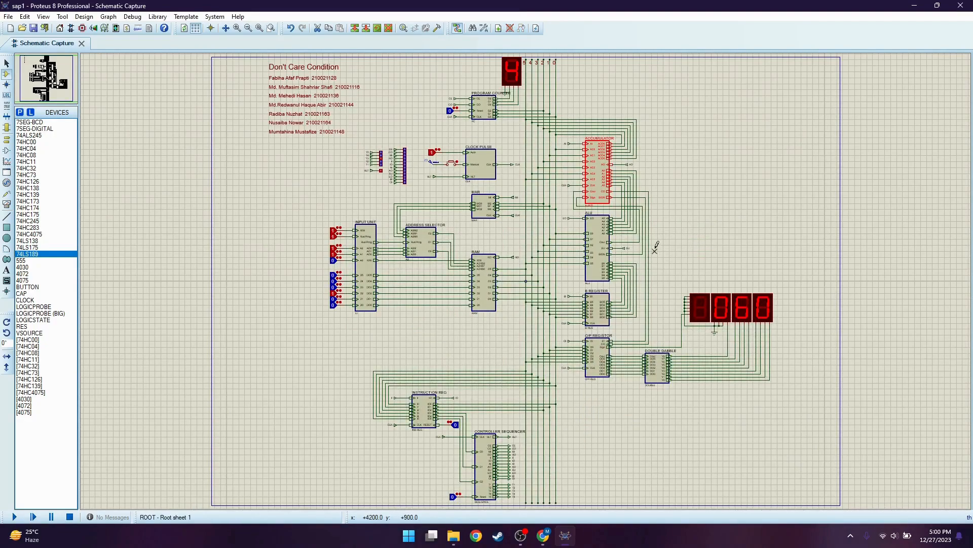
Step: Open the O/P REGISTOR child sheet, examine its two 74HC173 registers and the OI inverter, and return to the root sheet
{"action": "scroll", "coordinate": [641, 238], "scroll_direction": "up", "scroll_amount": 1}
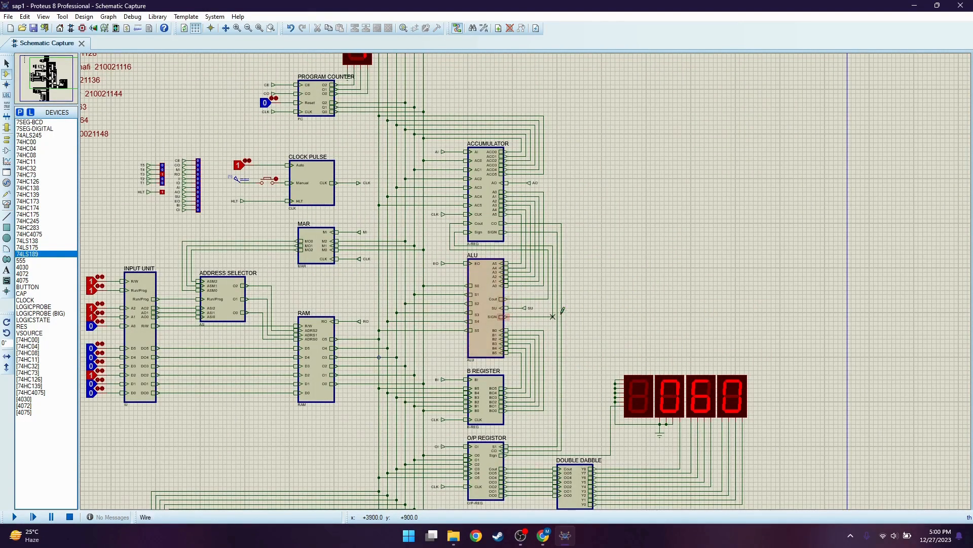
{"action": "scroll", "coordinate": [478, 205], "scroll_direction": "down", "scroll_amount": 1}
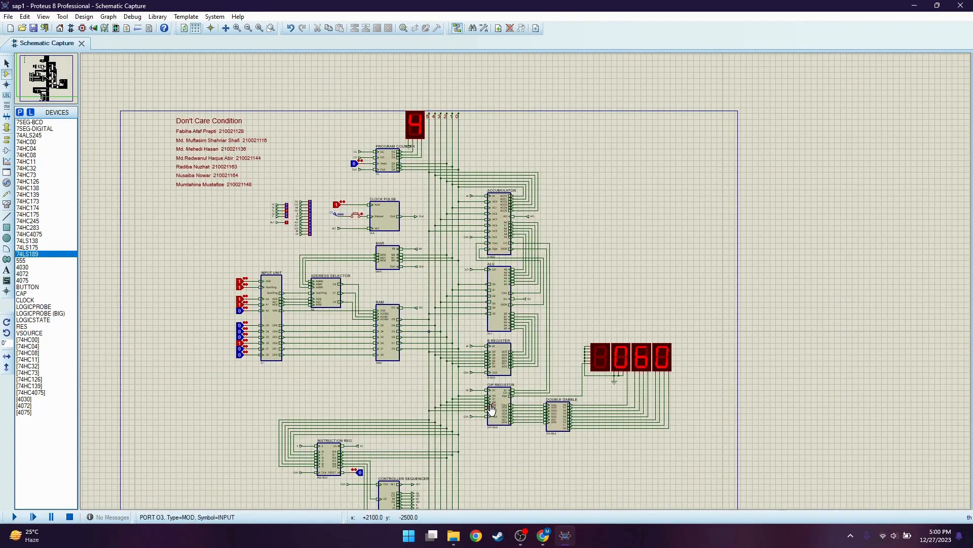
{"action": "scroll", "coordinate": [490, 407], "scroll_direction": "up", "scroll_amount": 1}
{"action": "scroll", "coordinate": [528, 291], "scroll_direction": "up", "scroll_amount": 2}
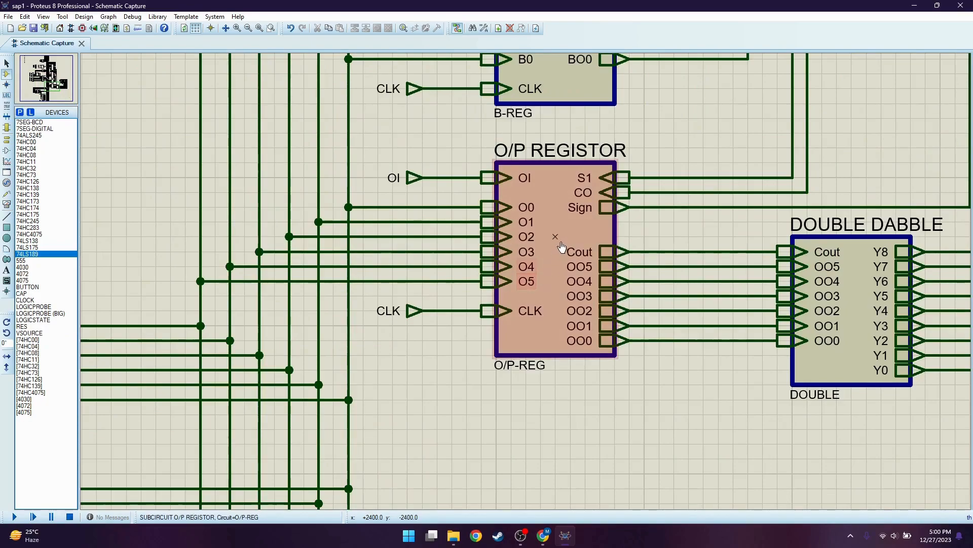
{"action": "right_click", "coordinate": [563, 233]}
{"action": "left_click", "coordinate": [597, 356]}
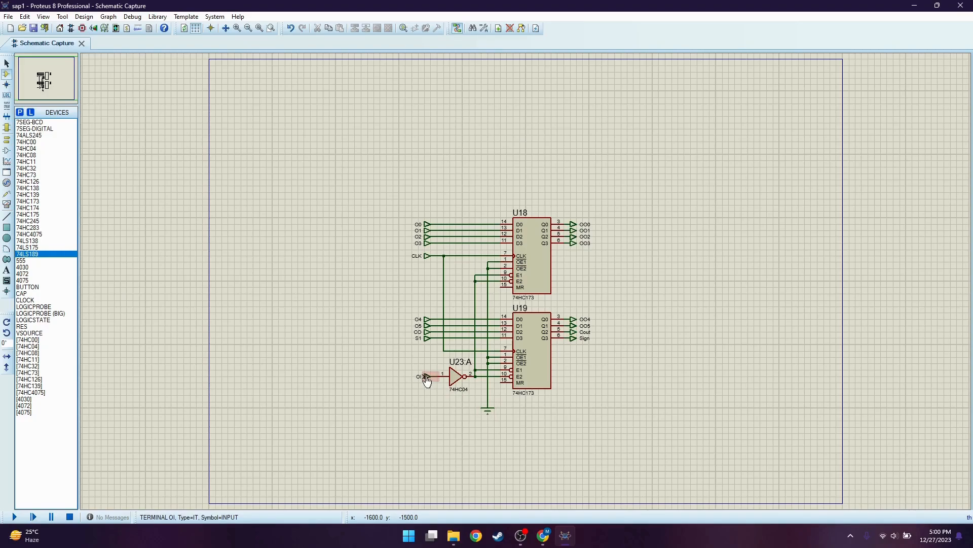
{"action": "right_click", "coordinate": [445, 397]}
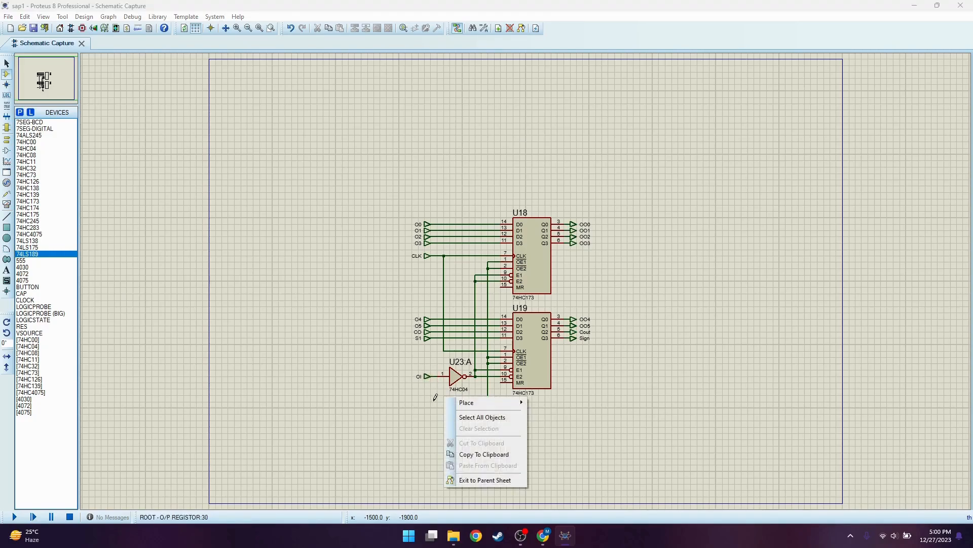
{"action": "left_click", "coordinate": [488, 483]}
Step: Open the DOUBLE DABBLE child sheet, examine how the DABBLE1 to DABBLE5 blocks are chained, and return to the root sheet
{"action": "scroll", "coordinate": [630, 391], "scroll_direction": "up", "scroll_amount": 2}
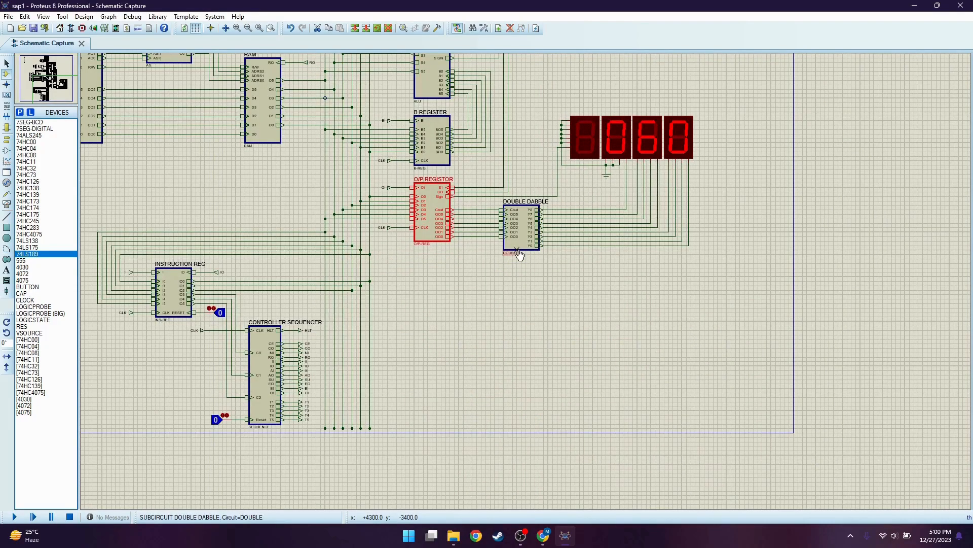
{"action": "scroll", "coordinate": [519, 254], "scroll_direction": "up", "scroll_amount": 1}
{"action": "right_click", "coordinate": [515, 267]}
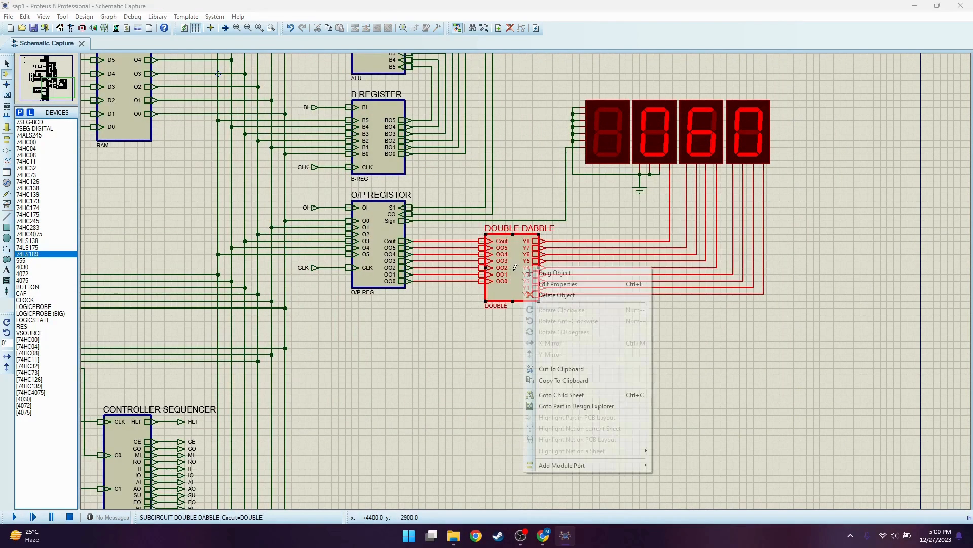
{"action": "left_click", "coordinate": [560, 395]}
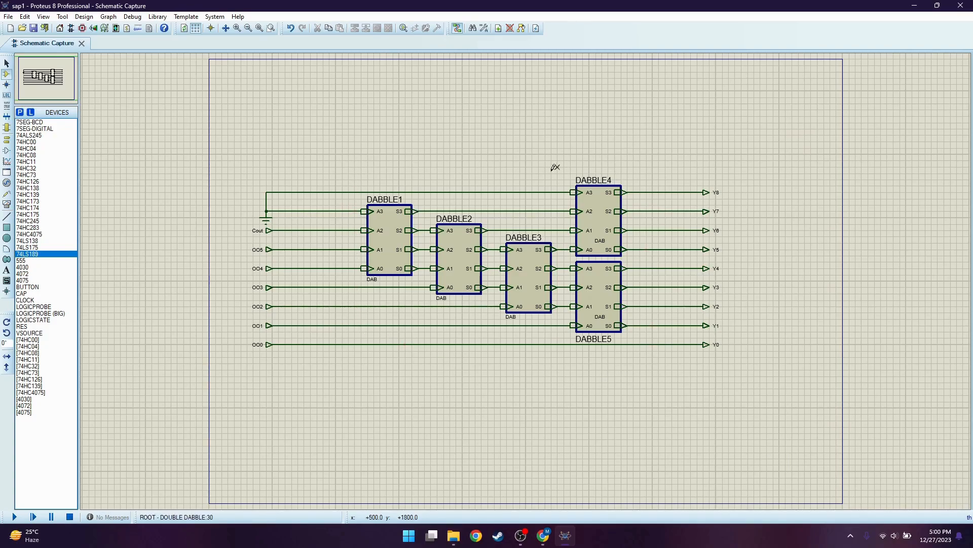
{"action": "right_click", "coordinate": [579, 358]}
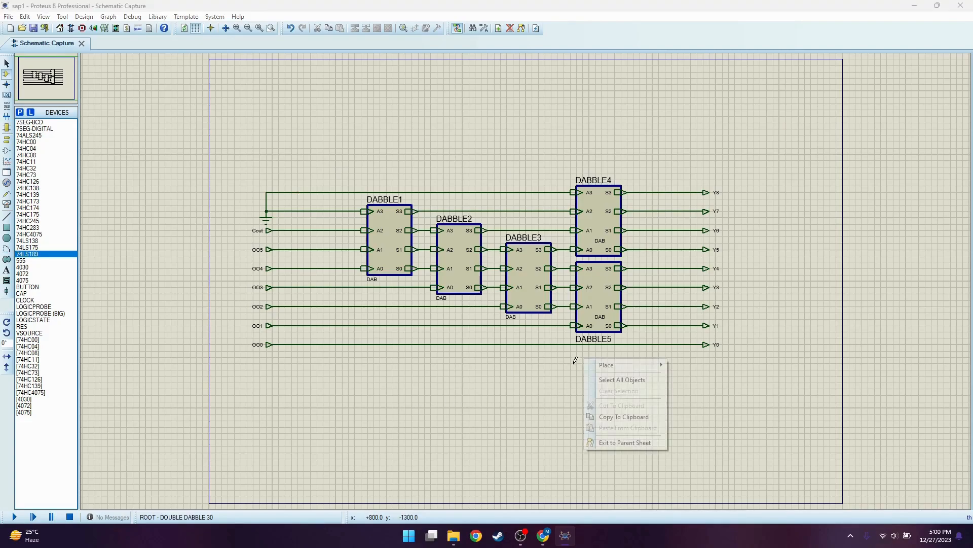
{"action": "left_click", "coordinate": [616, 439]}
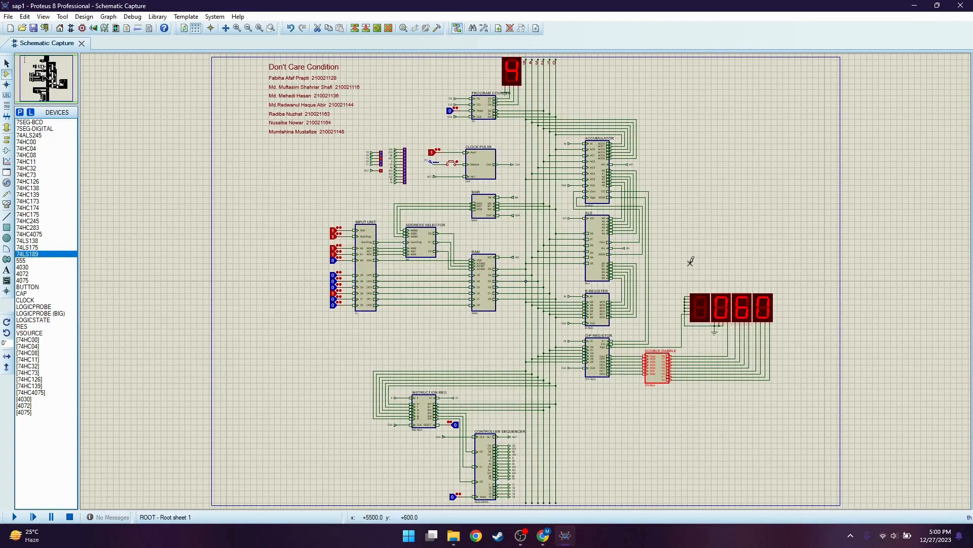
Step: Examine the output display's wiring and look up its sign digit as the 7SEG-DIGITAL device in the component list
{"action": "key", "text": "F6"}
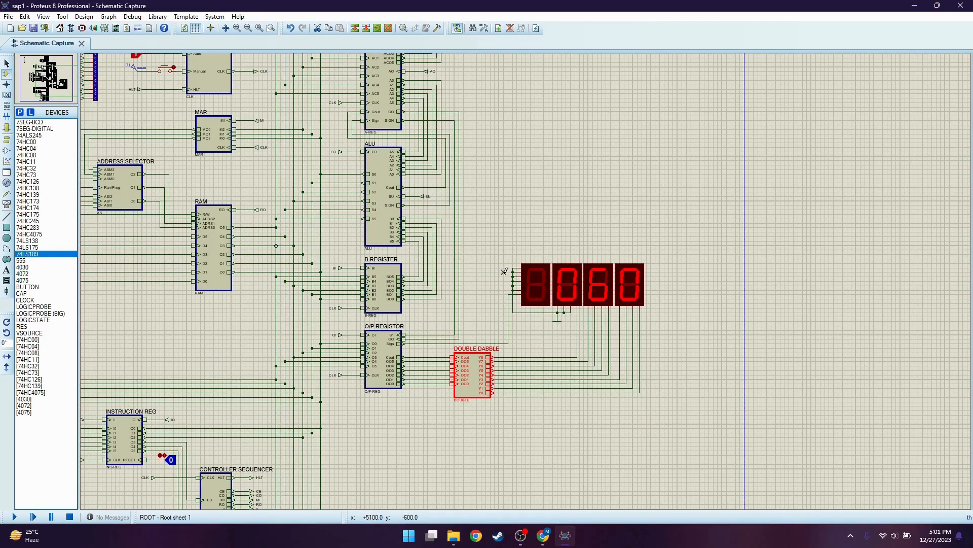
{"action": "left_click", "coordinate": [677, 332]}
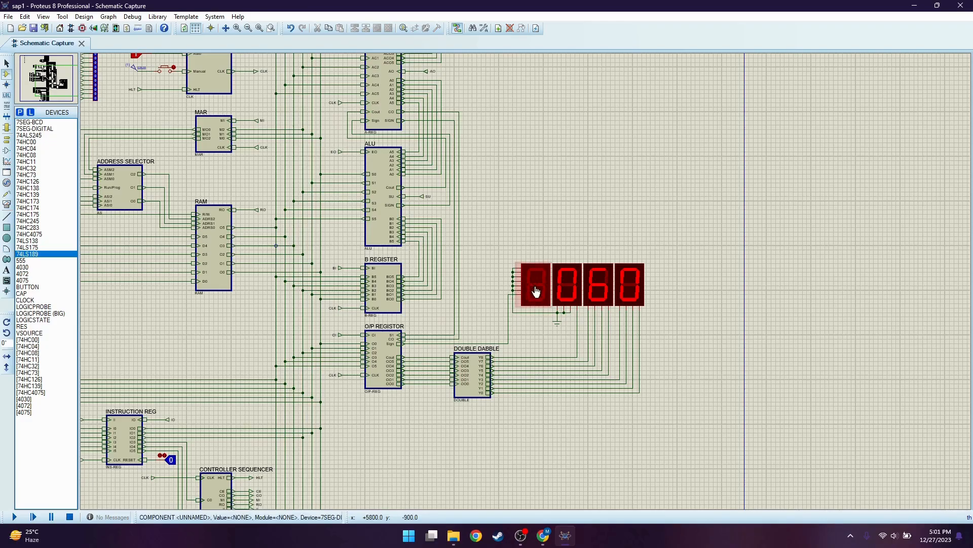
{"action": "scroll", "coordinate": [536, 291], "scroll_direction": "up", "scroll_amount": 2}
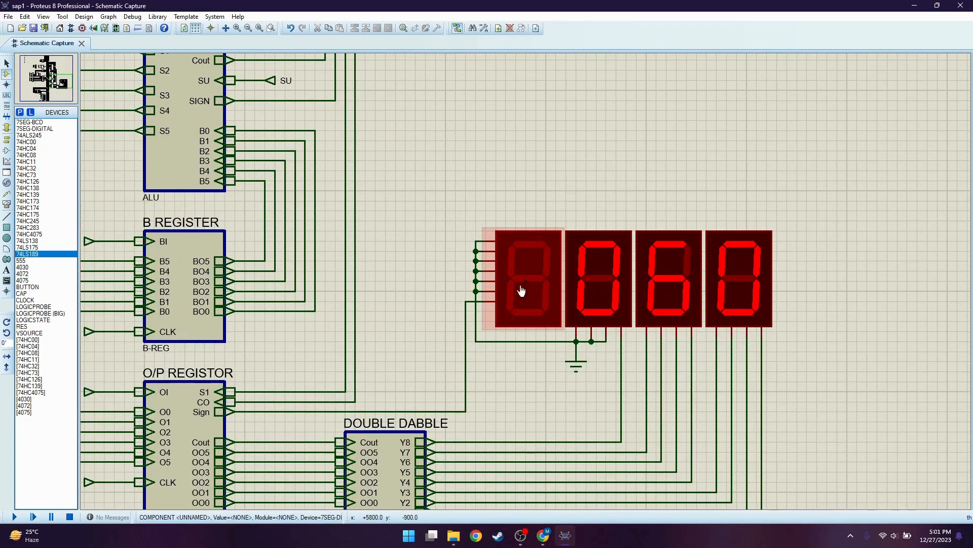
{"action": "right_click", "coordinate": [533, 283]}
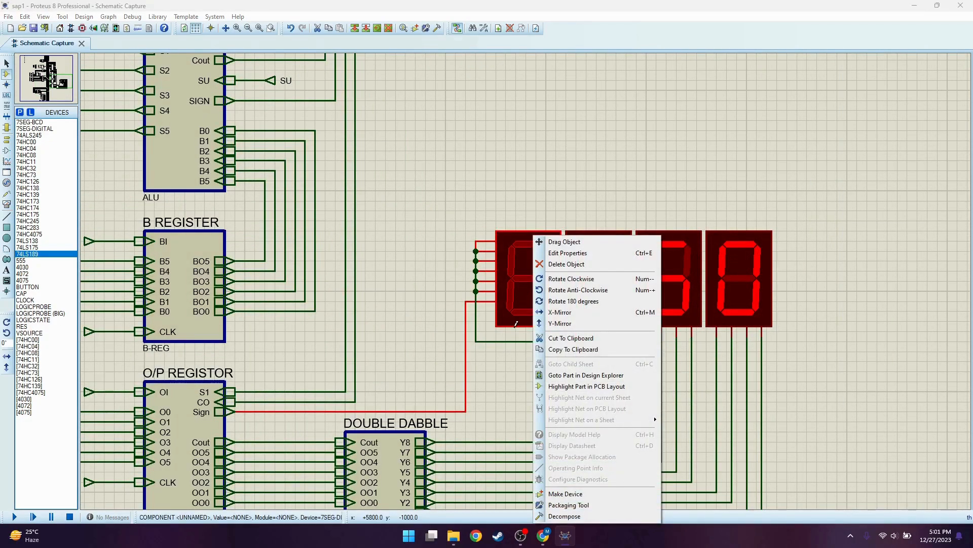
{"action": "left_click", "coordinate": [475, 400]}
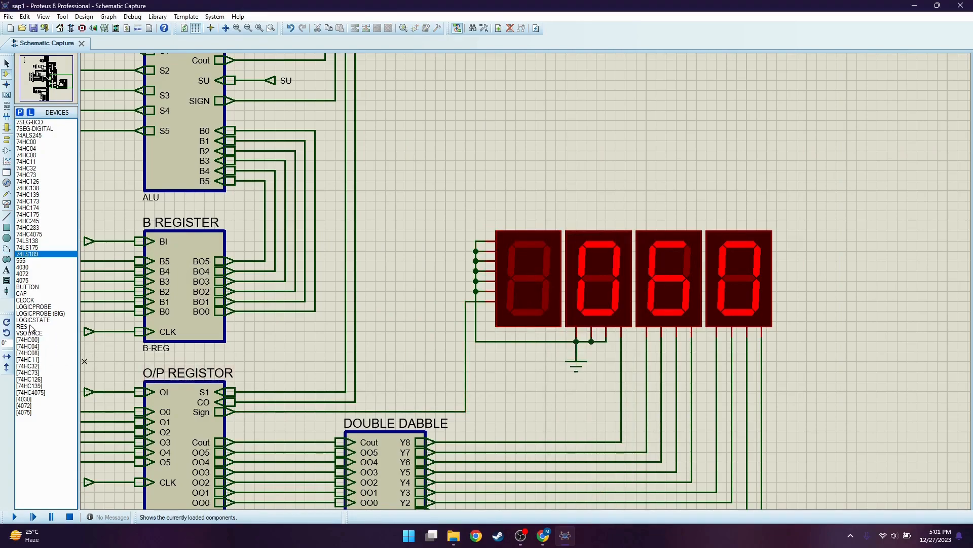
{"action": "left_click", "coordinate": [36, 128]}
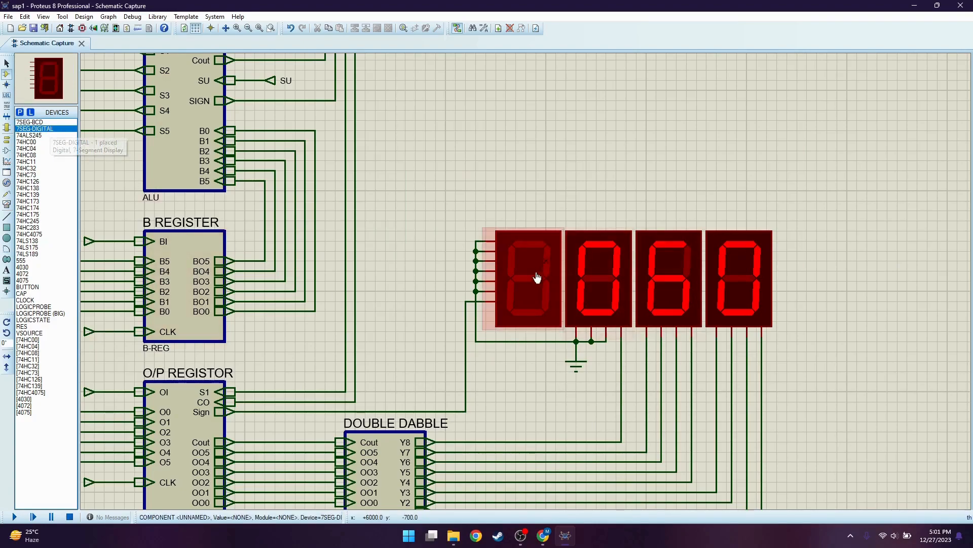
{"action": "scroll", "coordinate": [535, 279], "scroll_direction": "down", "scroll_amount": 3}
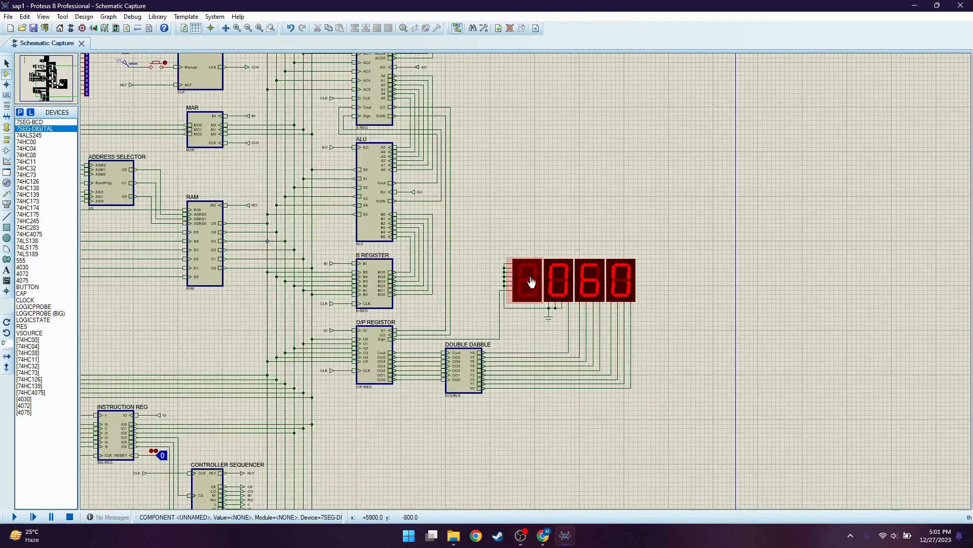
{"action": "scroll", "coordinate": [528, 276], "scroll_direction": "up", "scroll_amount": 1}
{"action": "scroll", "coordinate": [527, 277], "scroll_direction": "down", "scroll_amount": 1}
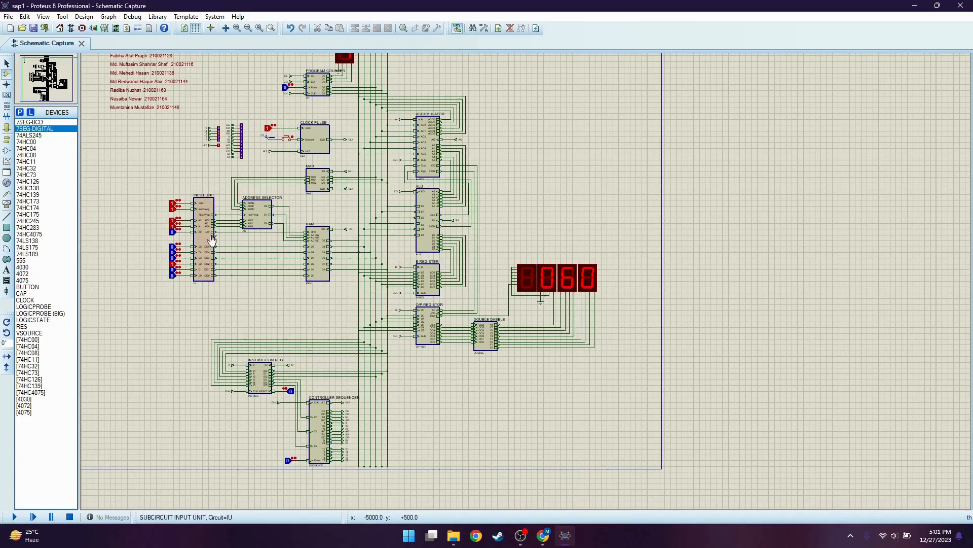
{"action": "scroll", "coordinate": [175, 223], "scroll_direction": "up", "scroll_amount": 2}
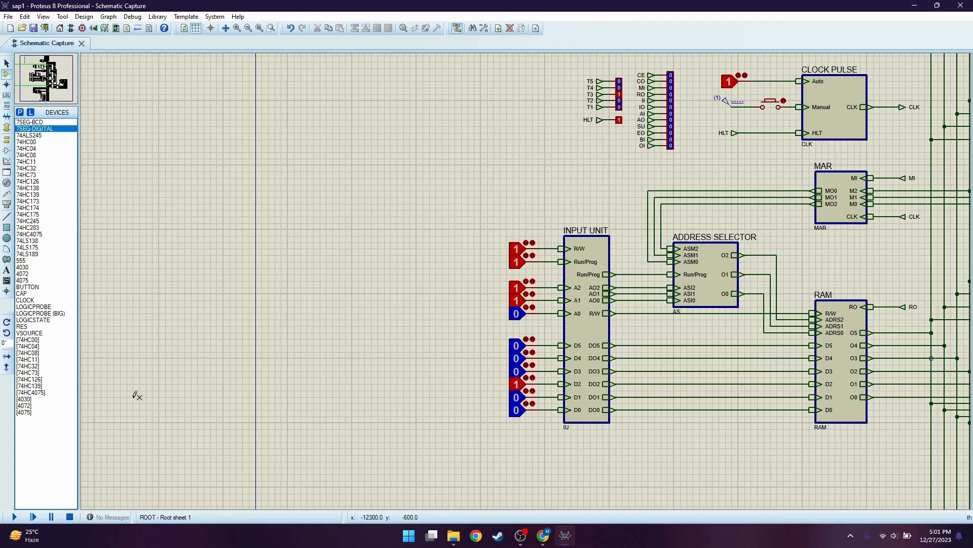
{"action": "left_click", "coordinate": [520, 535]}
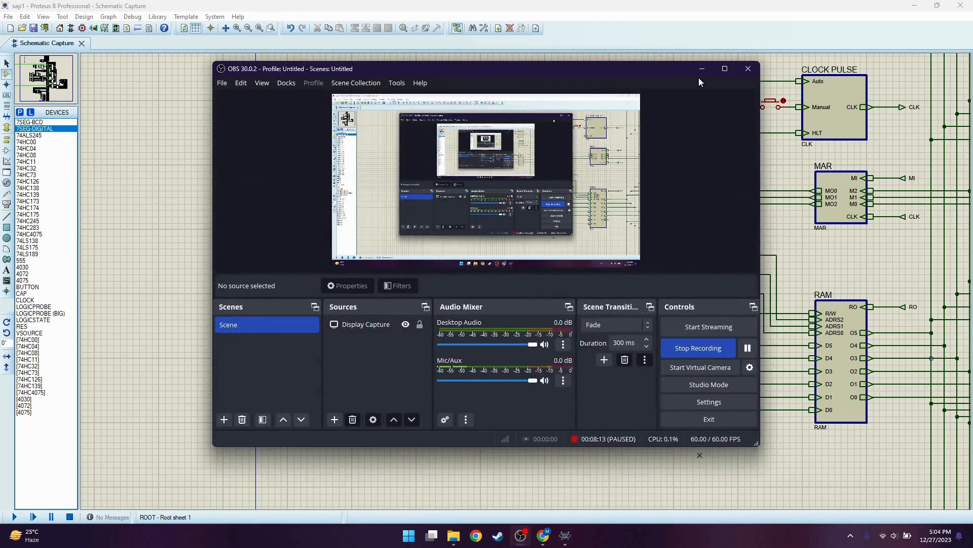
{"action": "left_click", "coordinate": [702, 68]}
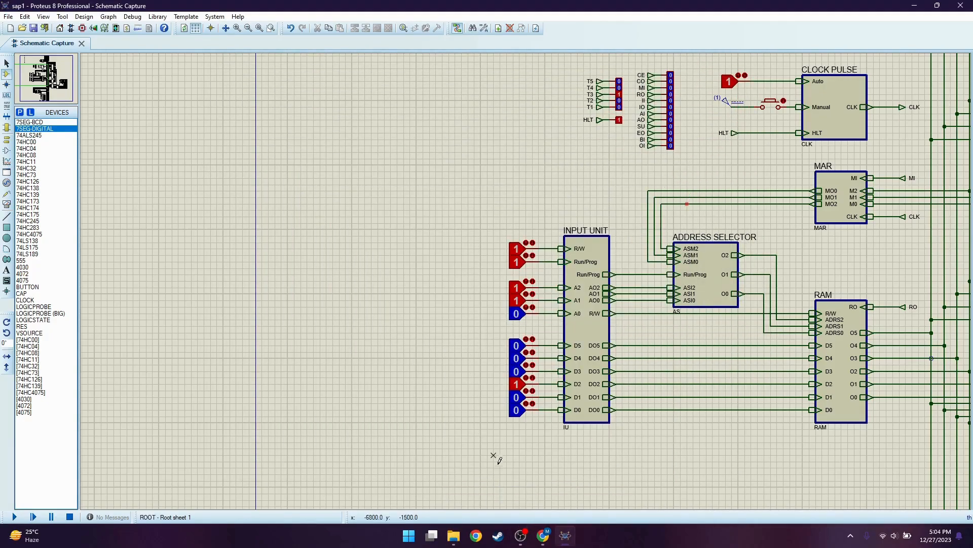
Step: Run the simulation with the CLOCK PULSE block's Auto input set to 0, declining to view the simulation log
{"action": "left_click", "coordinate": [16, 516]}
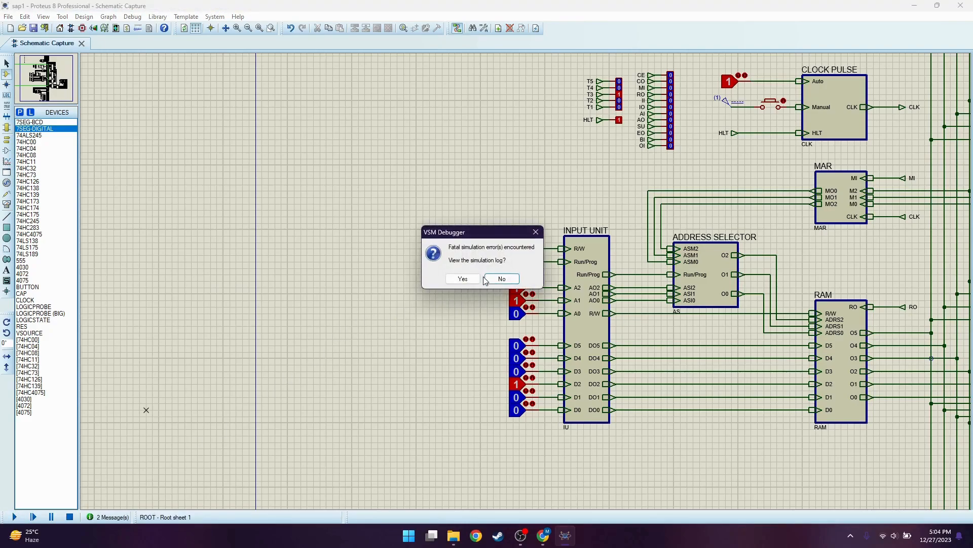
{"action": "left_click", "coordinate": [510, 277]}
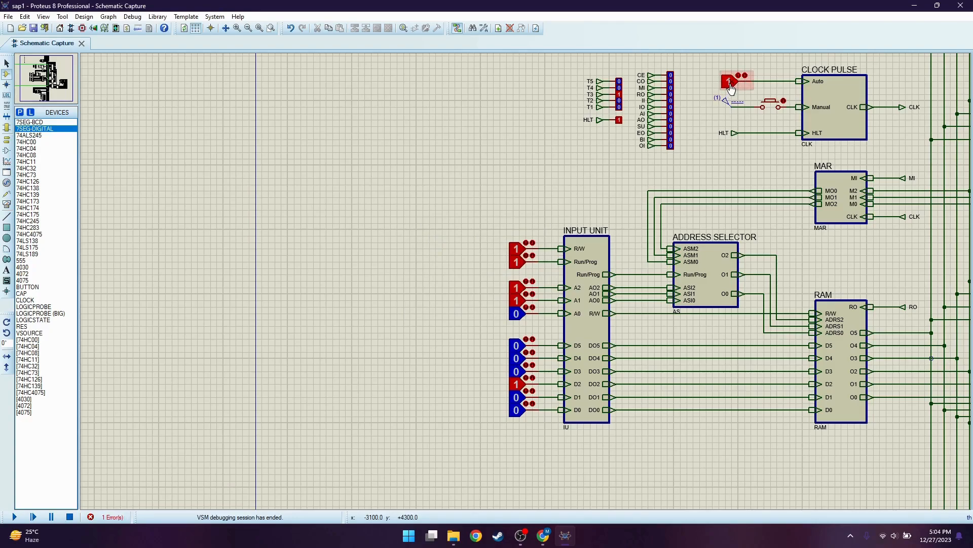
{"action": "left_click", "coordinate": [730, 87]}
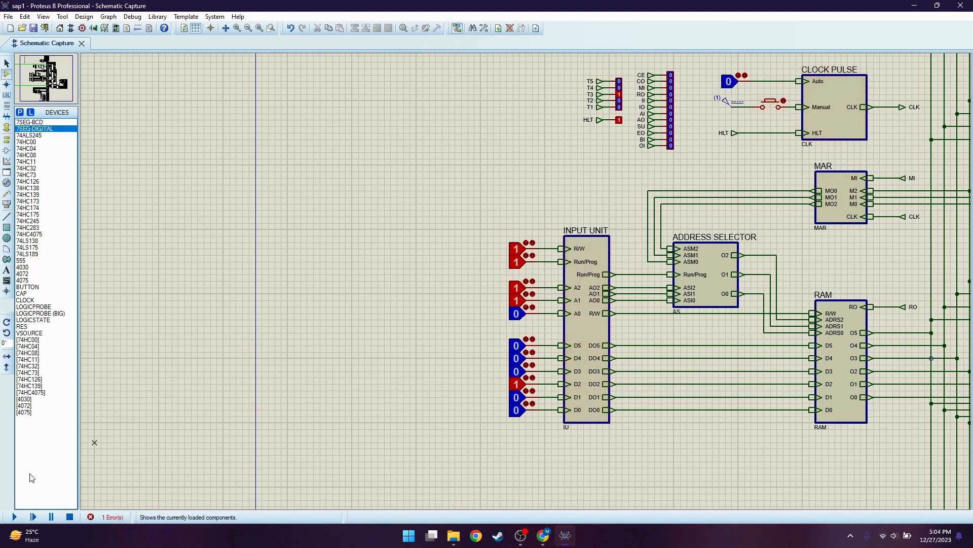
{"action": "left_click", "coordinate": [17, 517]}
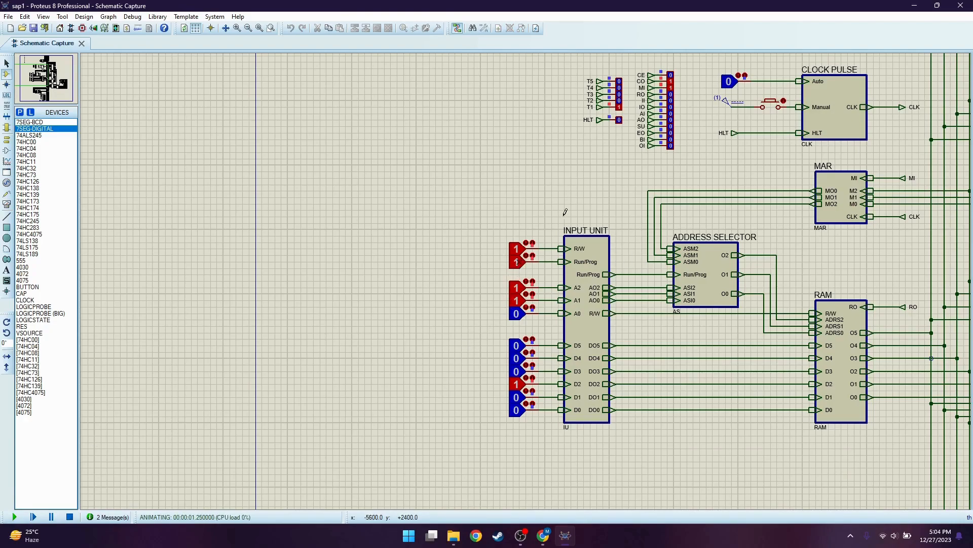
Step: Set the INPUT UNIT's Run/Prog to 0 and write 000101 to RAM address 000
{"action": "left_click", "coordinate": [516, 266]}
{"action": "left_click", "coordinate": [513, 300]}
{"action": "left_click", "coordinate": [514, 288]}
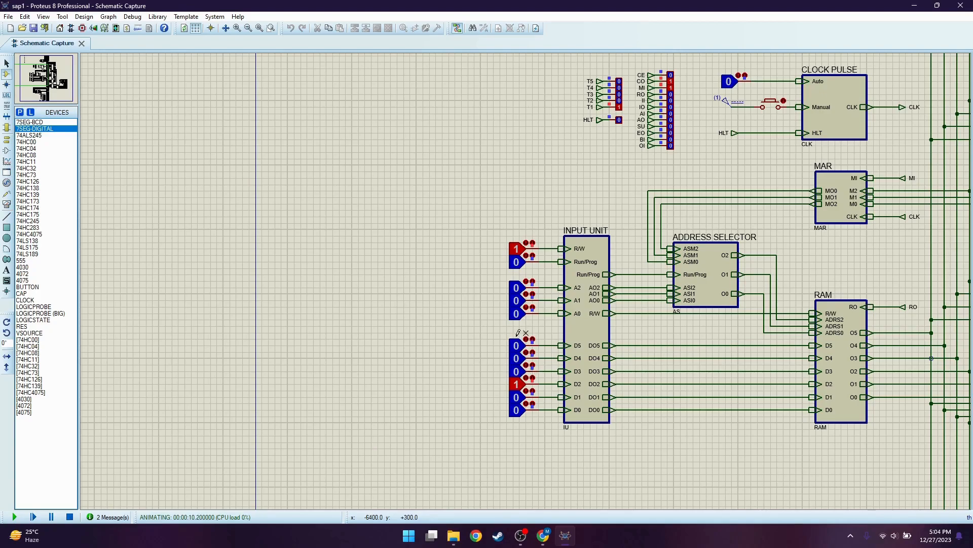
{"action": "left_click", "coordinate": [517, 413]}
{"action": "left_click", "coordinate": [516, 250]}
{"action": "left_click", "coordinate": [517, 250]}
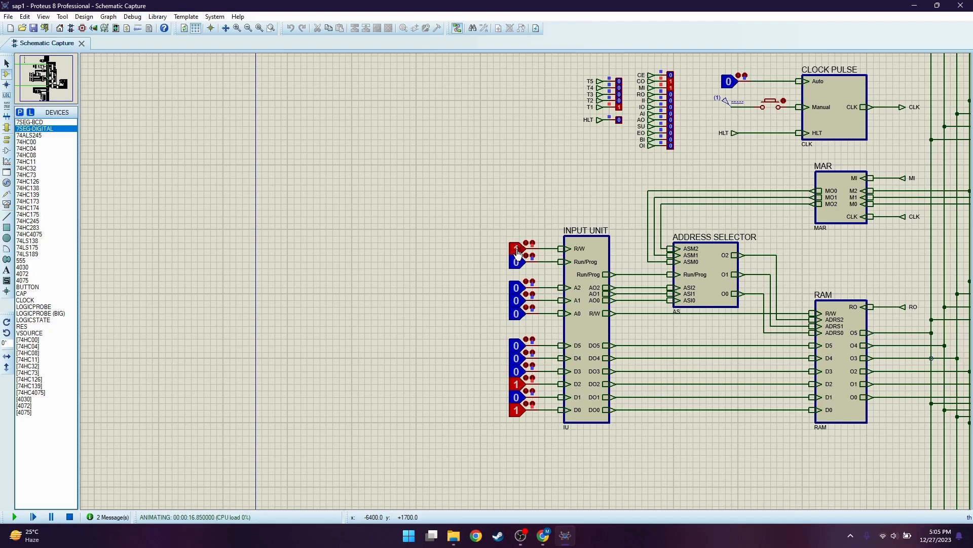
Step: Set the address inputs to 001 and the data inputs to 001110 to write the second instruction
{"action": "left_click", "coordinate": [517, 315]}
{"action": "left_click", "coordinate": [517, 374]}
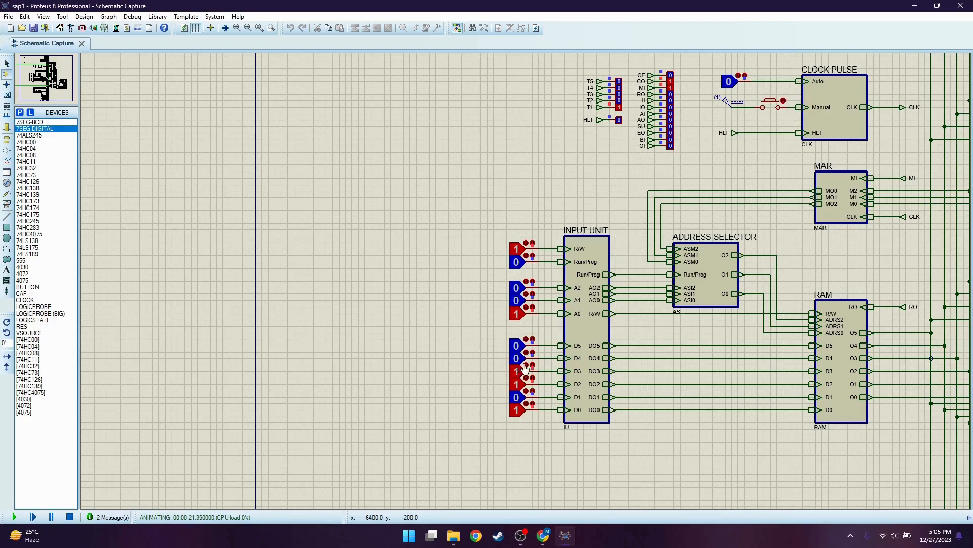
{"action": "left_click", "coordinate": [517, 397]}
{"action": "left_click", "coordinate": [517, 409]}
{"action": "left_click", "coordinate": [516, 315]}
{"action": "left_click", "coordinate": [516, 313]}
Step: Write the instruction 011000 to RAM address 010 by toggling R/W
{"action": "left_click", "coordinate": [515, 314]}
{"action": "left_click", "coordinate": [516, 300]}
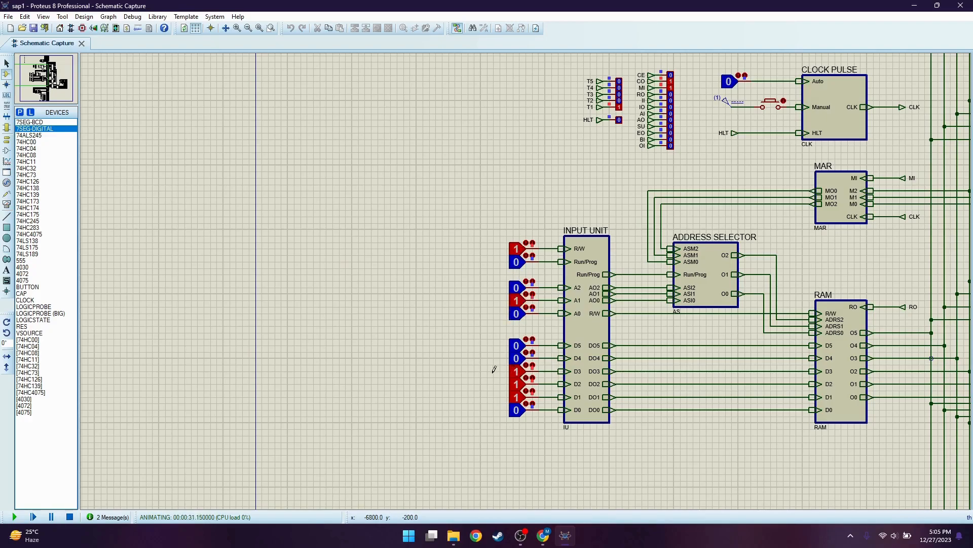
{"action": "left_click", "coordinate": [516, 359]}
{"action": "left_click", "coordinate": [517, 397]}
{"action": "left_click", "coordinate": [517, 384]}
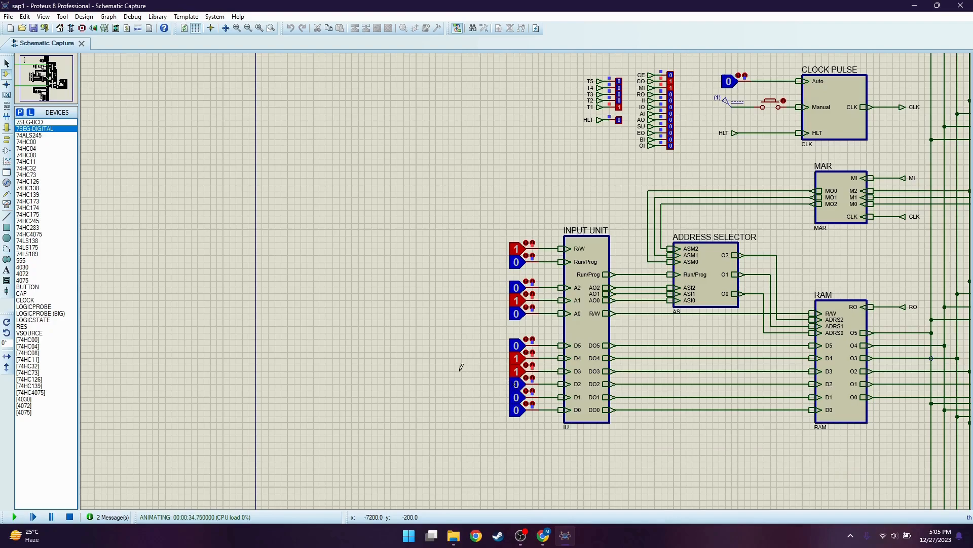
{"action": "left_click", "coordinate": [517, 371]}
{"action": "left_click", "coordinate": [518, 251]}
{"action": "left_click", "coordinate": [518, 252]}
Step: Write the instruction 111000 to RAM address 011
{"action": "left_click", "coordinate": [517, 314]}
{"action": "left_click", "coordinate": [517, 346]}
{"action": "left_click", "coordinate": [516, 250]}
{"action": "left_click", "coordinate": [517, 250]}
Step: Write the operand 101010 to RAM addresses 101 and 110
{"action": "left_click", "coordinate": [517, 302]}
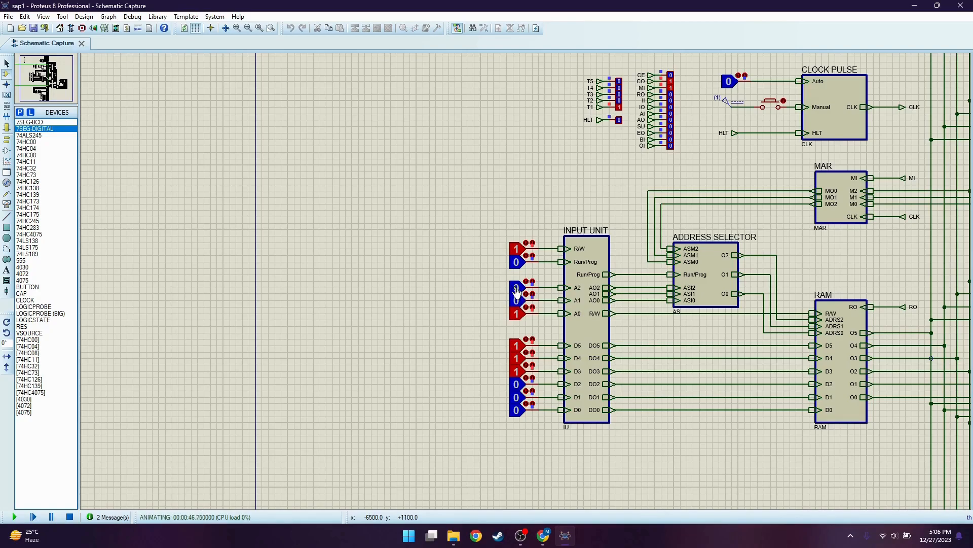
{"action": "left_click", "coordinate": [516, 289]}
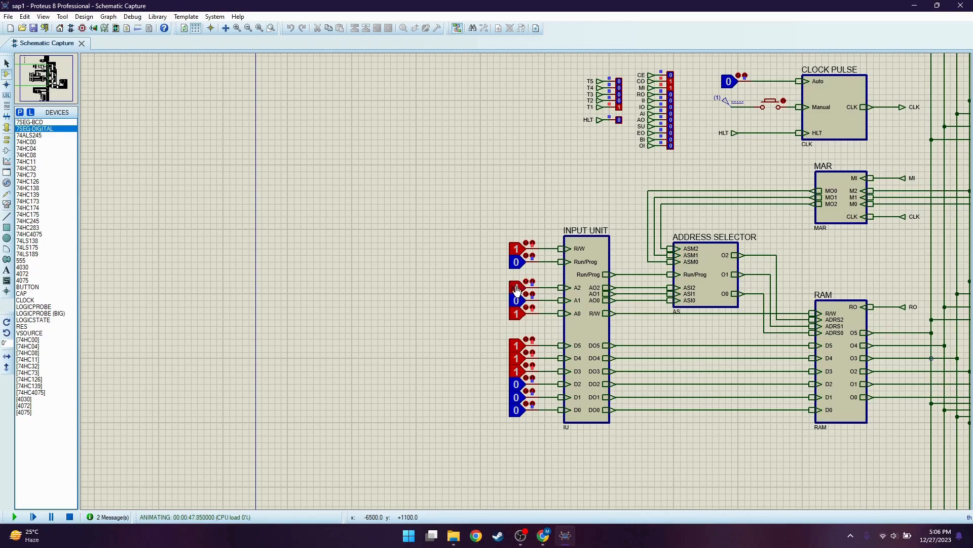
{"action": "left_click", "coordinate": [517, 359]}
{"action": "left_click", "coordinate": [516, 397]}
{"action": "left_click", "coordinate": [517, 303]}
{"action": "left_click", "coordinate": [516, 315]}
{"action": "left_click", "coordinate": [518, 248]}
{"action": "left_click", "coordinate": [518, 249]}
Step: Set Run/Prog to 1 and execute the addition program by setting the CLOCK PULSE block's Auto input to 1
{"action": "left_click", "coordinate": [518, 263]}
{"action": "left_click", "coordinate": [41, 74]}
{"action": "scroll", "coordinate": [44, 72], "scroll_direction": "down", "scroll_amount": 1}
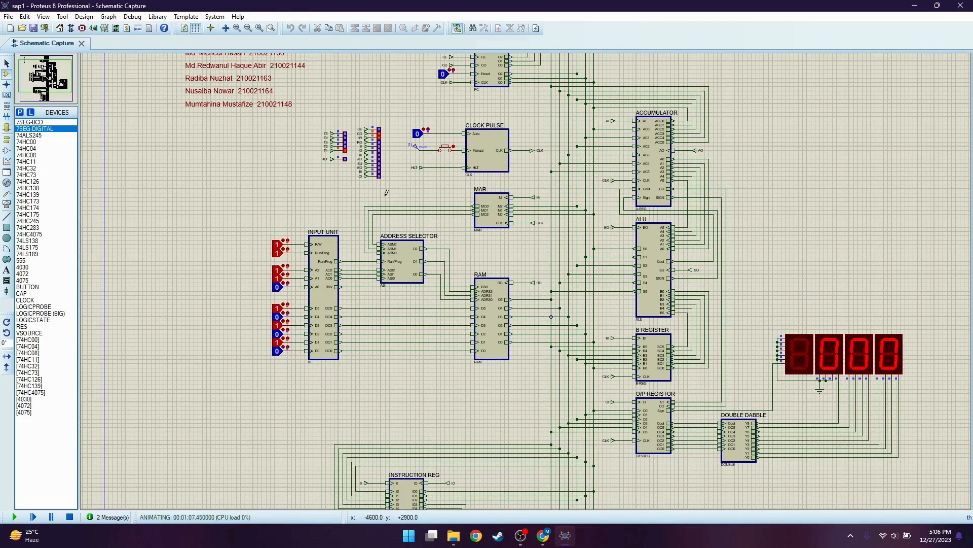
{"action": "left_click", "coordinate": [418, 135]}
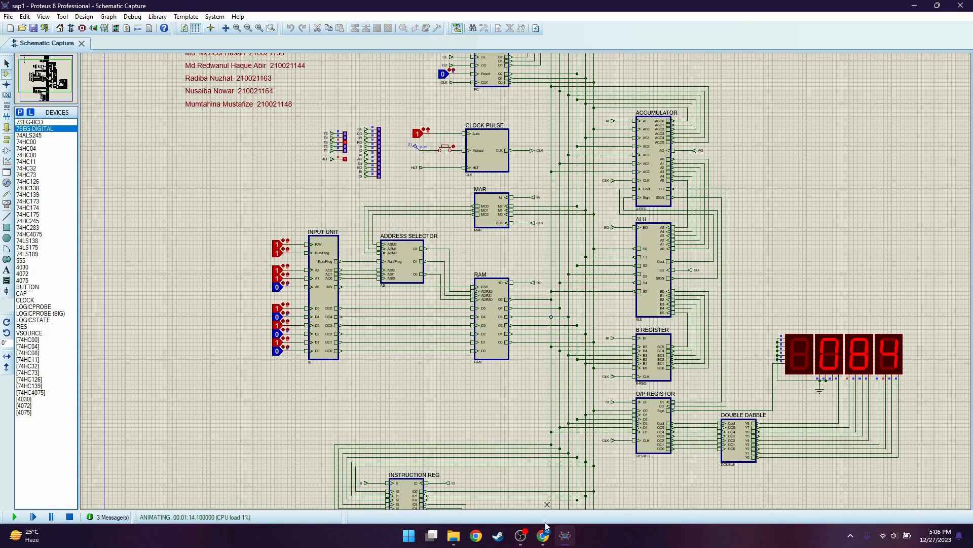
Step: Switch to the browser's Binary Calculator, add 101010 and 101010 to check the sum, and return to the Proteus schematic
{"action": "left_click", "coordinate": [550, 538]}
{"action": "left_click_drag", "start_coordinate": [280, 244], "coordinate": [221, 242]}
{"action": "type", "text": "101010"}
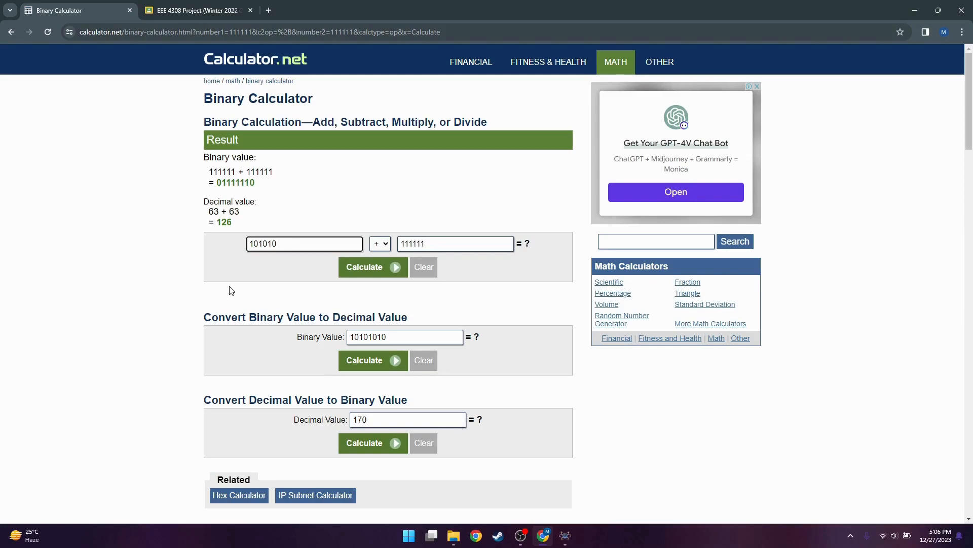
{"action": "left_click_drag", "start_coordinate": [285, 244], "coordinate": [227, 245]}
{"action": "key", "text": "ctrl+c"}
{"action": "left_click_drag", "start_coordinate": [428, 244], "coordinate": [402, 244]}
{"action": "key", "text": "ctrl+v"}
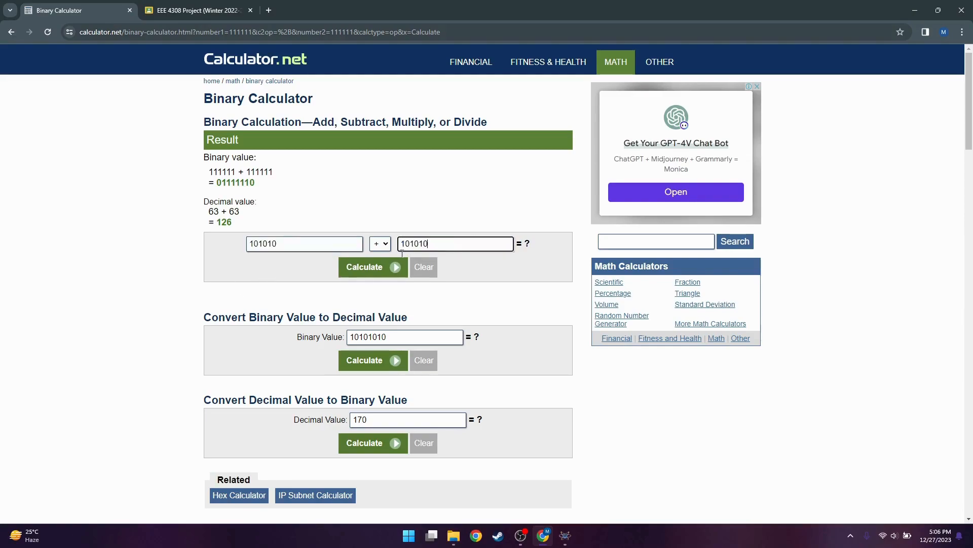
{"action": "left_click", "coordinate": [389, 266]}
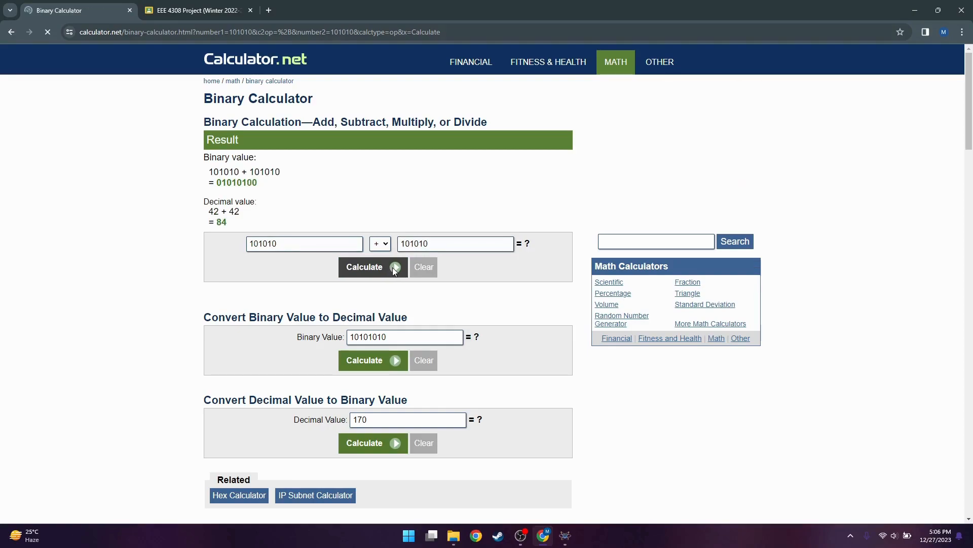
{"action": "double_click", "coordinate": [223, 223]}
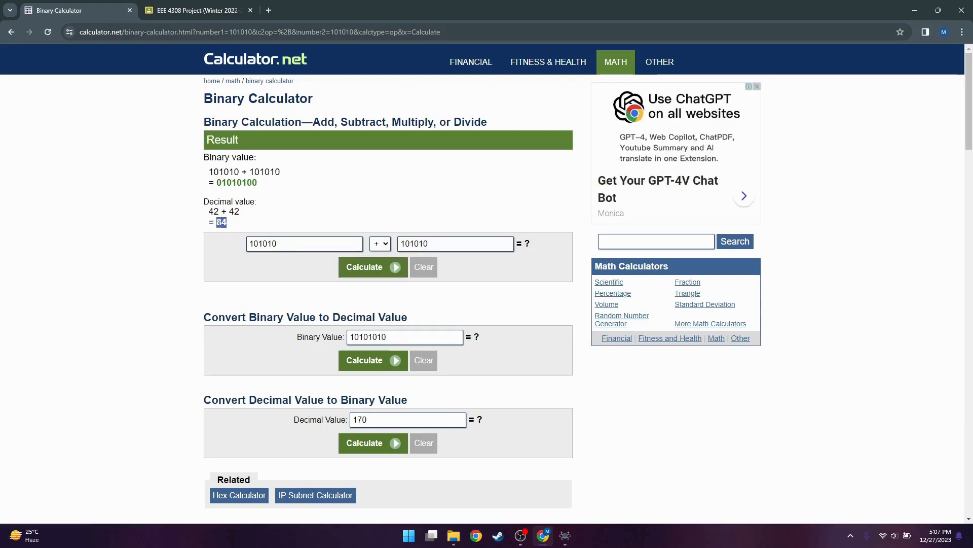
{"action": "left_click", "coordinate": [565, 535]}
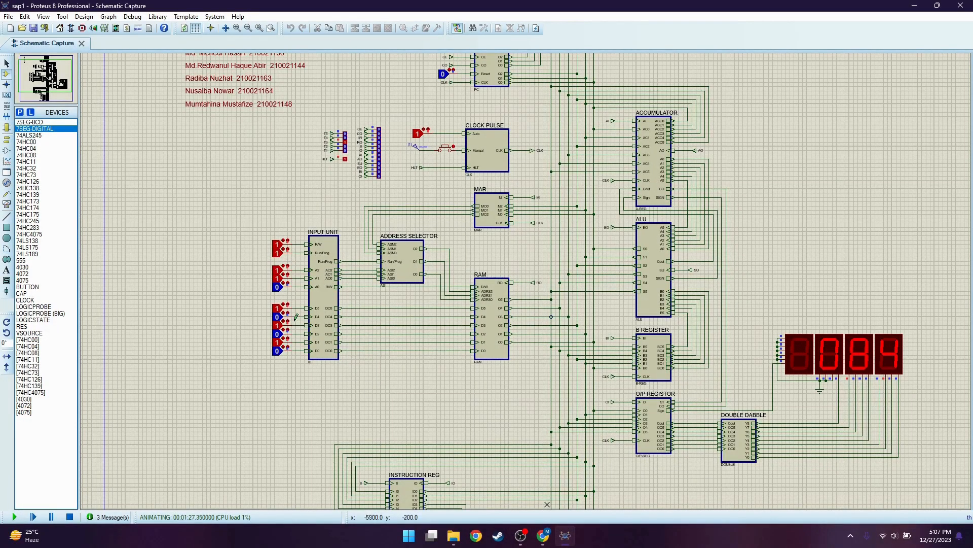
Step: Stop the simulation, set the CLOCK PULSE block's Auto input to 0, and run the simulation again
{"action": "scroll", "coordinate": [262, 256], "scroll_direction": "up", "scroll_amount": 1}
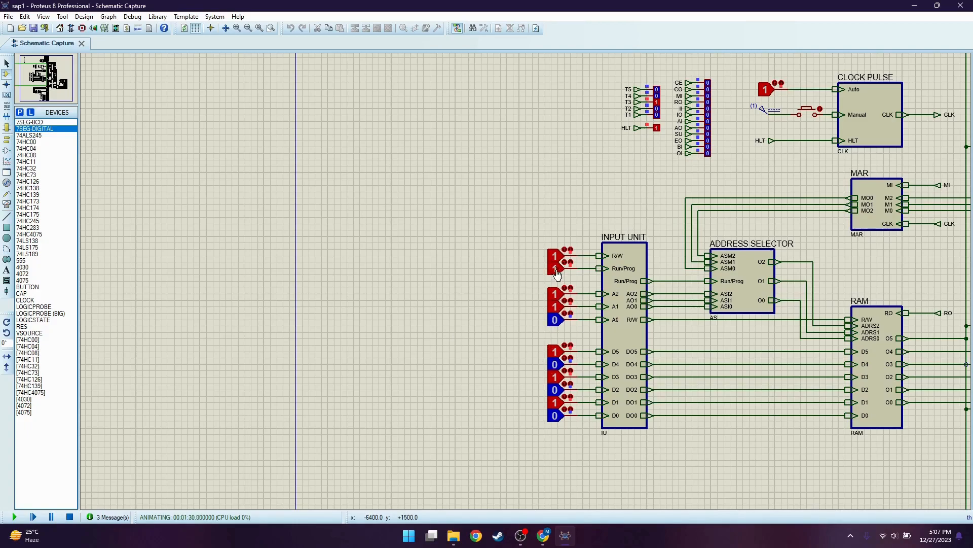
{"action": "left_click", "coordinate": [70, 517]}
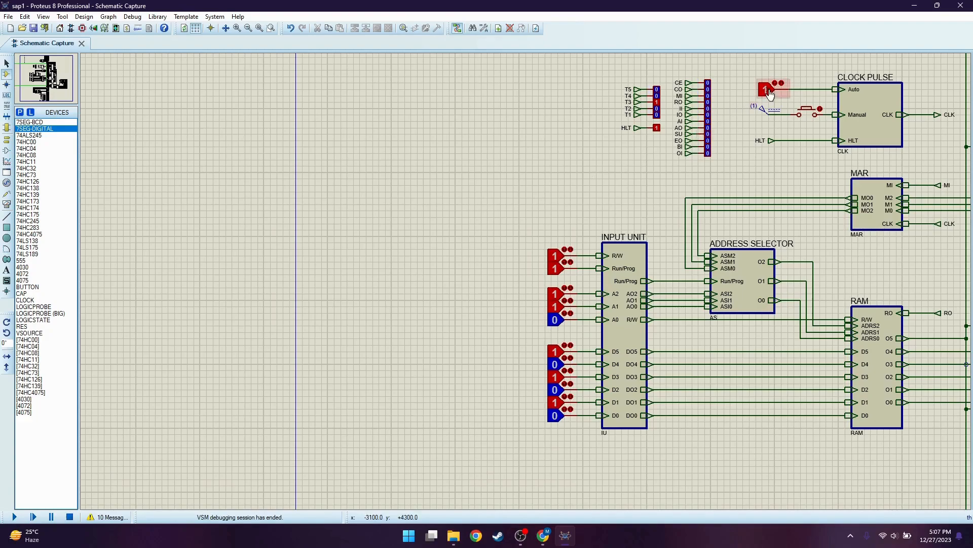
{"action": "left_click", "coordinate": [766, 90]}
{"action": "left_click", "coordinate": [15, 516]}
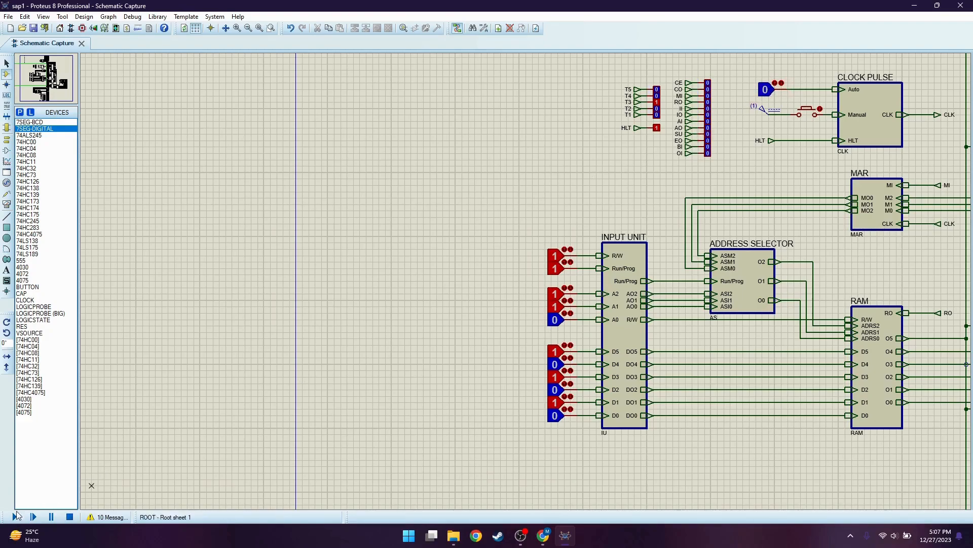
Step: Set the INPUT UNIT's Run/Prog to 0, the address inputs to 000 and the data inputs to 000101
{"action": "left_click", "coordinate": [556, 273]}
{"action": "left_click", "coordinate": [554, 293]}
{"action": "left_click", "coordinate": [555, 306]}
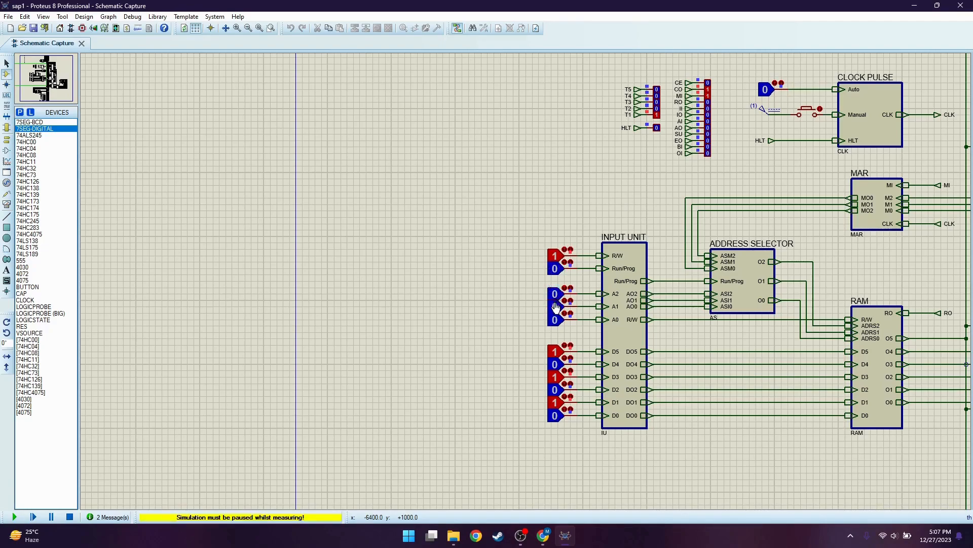
{"action": "left_click", "coordinate": [554, 351]}
{"action": "left_click", "coordinate": [554, 377]}
{"action": "left_click", "coordinate": [554, 403]}
{"action": "left_click", "coordinate": [556, 390]}
{"action": "left_click", "coordinate": [554, 415]}
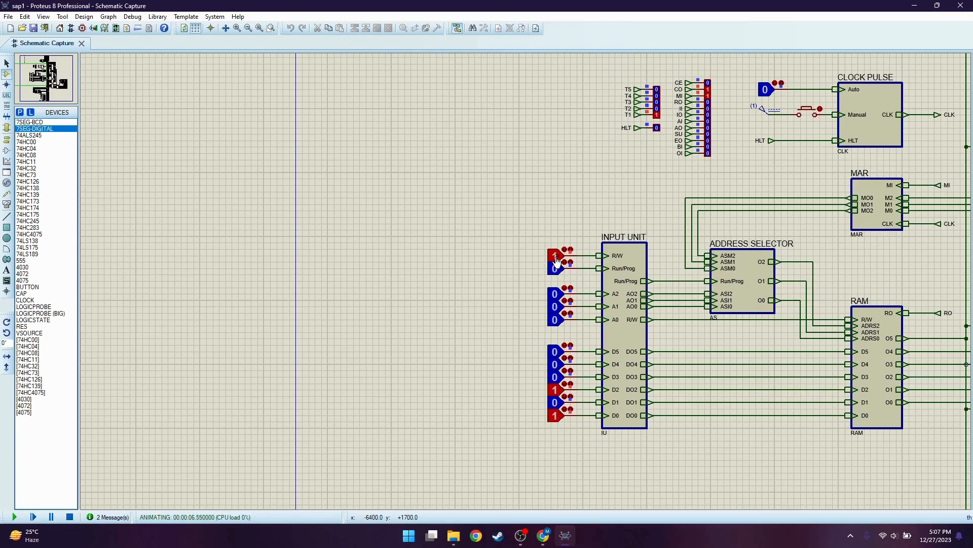
{"action": "left_click", "coordinate": [554, 364]}
{"action": "left_click", "coordinate": [555, 402]}
{"action": "left_click", "coordinate": [555, 414]}
{"action": "left_click", "coordinate": [554, 256]}
{"action": "left_click", "coordinate": [554, 256]}
{"action": "left_click", "coordinate": [555, 364]}
{"action": "left_click", "coordinate": [555, 389]}
{"action": "left_click", "coordinate": [554, 403]}
{"action": "left_click", "coordinate": [555, 389]}
{"action": "left_click", "coordinate": [554, 415]}
Step: Enter the instruction 010110 at RAM address 001 and the instruction 011110 at address 010
{"action": "left_click", "coordinate": [555, 320]}
{"action": "left_click", "coordinate": [555, 364]}
{"action": "left_click", "coordinate": [555, 402]}
{"action": "left_click", "coordinate": [553, 415]}
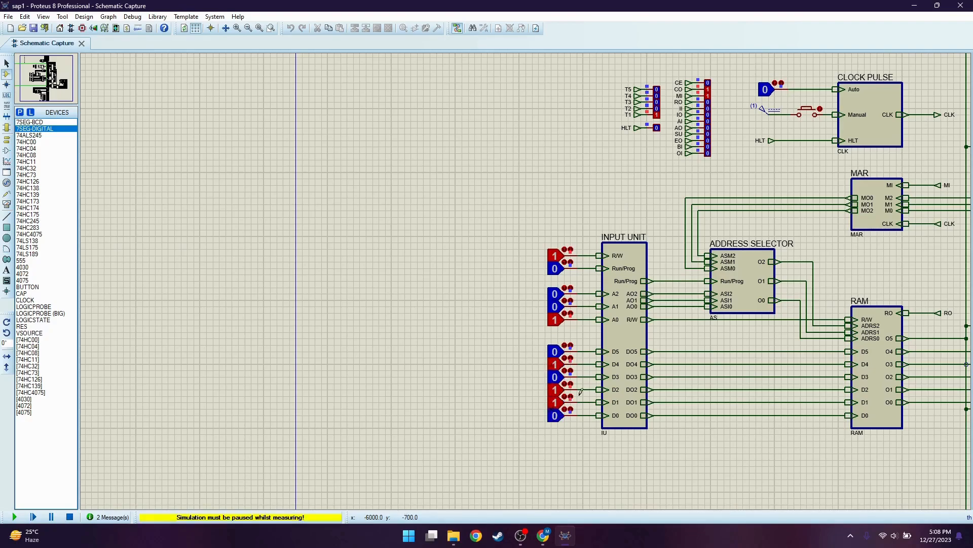
{"action": "left_click", "coordinate": [554, 307]}
{"action": "left_click", "coordinate": [555, 319]}
{"action": "left_click", "coordinate": [556, 378]}
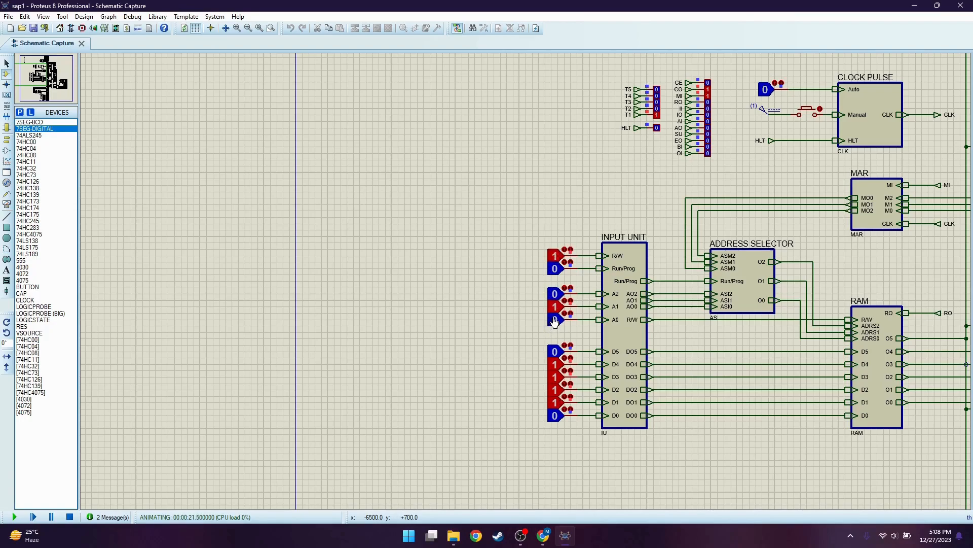
Step: Write the instruction 111110 to RAM address 011
{"action": "left_click", "coordinate": [555, 352]}
{"action": "left_click", "coordinate": [554, 320]}
{"action": "left_click", "coordinate": [555, 256]}
{"action": "left_click", "coordinate": [555, 256]}
Step: Write the operand 001111 to RAM address 101
{"action": "left_click", "coordinate": [554, 307]}
{"action": "left_click", "coordinate": [555, 294]}
{"action": "left_click", "coordinate": [555, 351]}
{"action": "left_click", "coordinate": [555, 364]}
{"action": "left_click", "coordinate": [554, 416]}
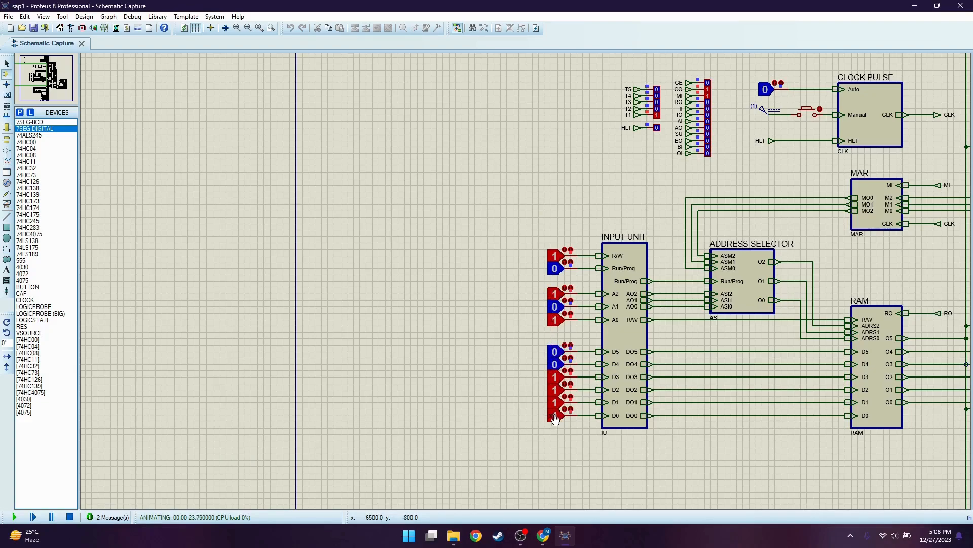
{"action": "left_click", "coordinate": [555, 257]}
{"action": "left_click", "coordinate": [555, 257]}
Step: Write the operand 011111 to RAM address 110
{"action": "left_click", "coordinate": [556, 307]}
{"action": "left_click", "coordinate": [556, 320]}
{"action": "left_click", "coordinate": [556, 365]}
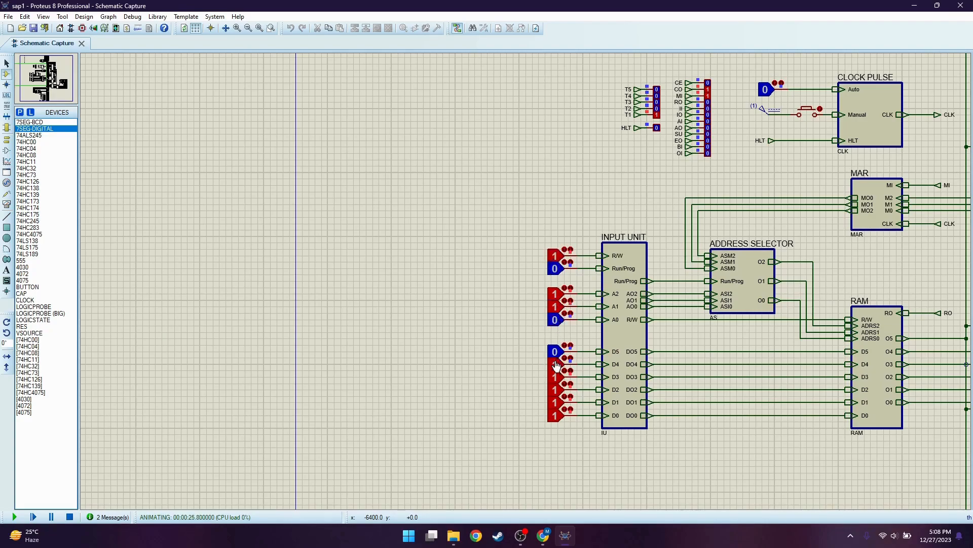
{"action": "left_click", "coordinate": [556, 260]}
{"action": "left_click", "coordinate": [556, 259]}
Step: Set Run/Prog to 1 and execute the subtraction program by setting the CLOCK PULSE block's Auto input to 1
{"action": "left_click", "coordinate": [560, 278]}
{"action": "scroll", "coordinate": [31, 76], "scroll_direction": "down", "scroll_amount": 2}
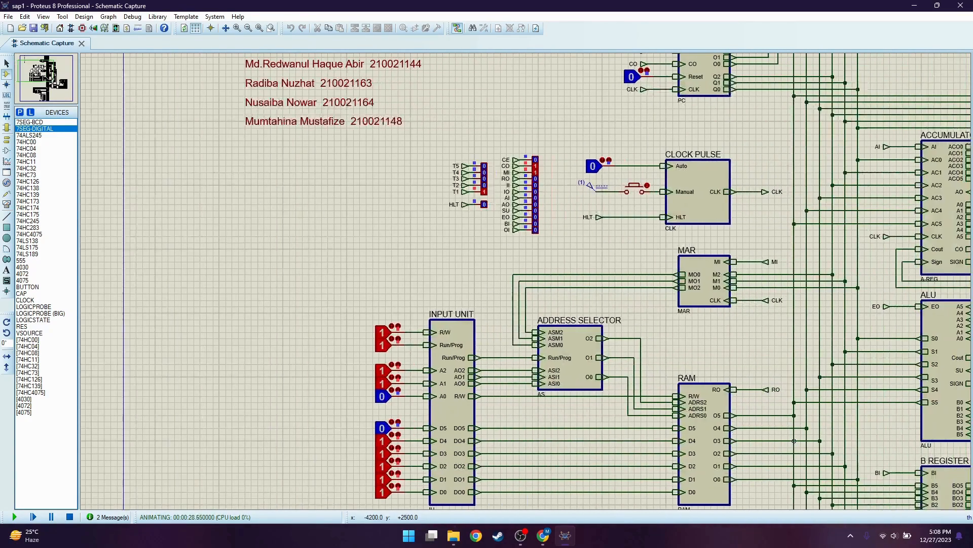
{"action": "left_click", "coordinate": [37, 71]}
{"action": "left_click", "coordinate": [43, 76]}
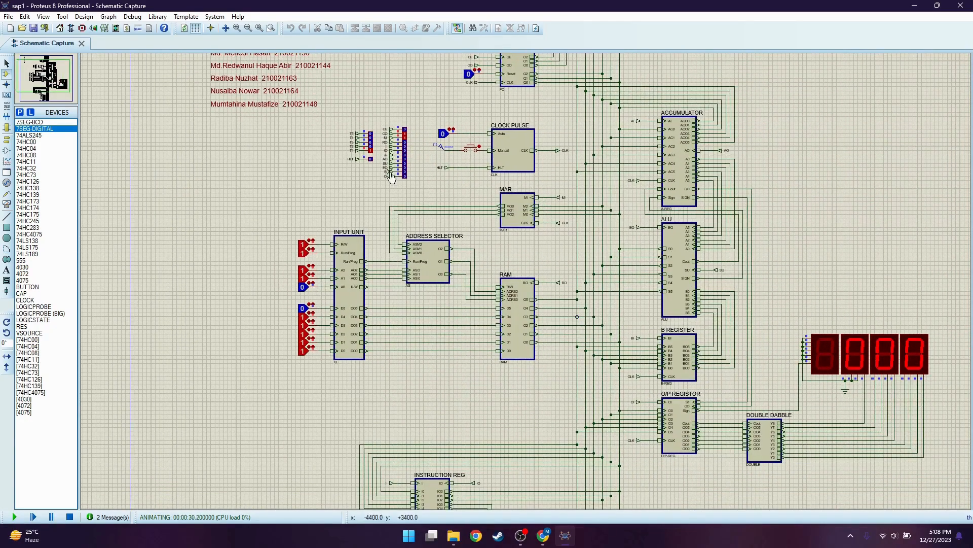
{"action": "left_click", "coordinate": [443, 133]}
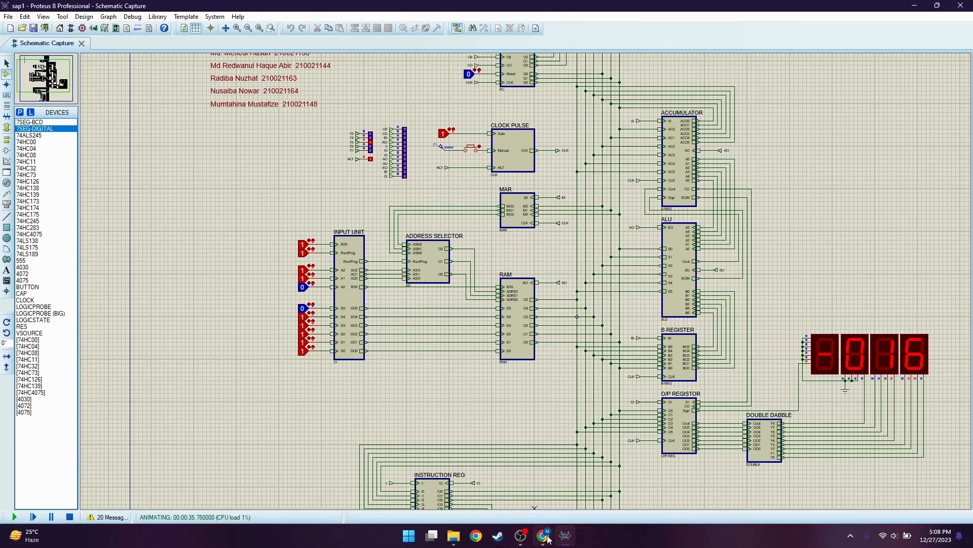
Step: Switch to the browser's Binary Calculator, subtract 11111 from 1111 to check the difference, and return to the Proteus schematic
{"action": "mouse_move", "coordinate": [543, 536]}
{"action": "left_click", "coordinate": [546, 500]}
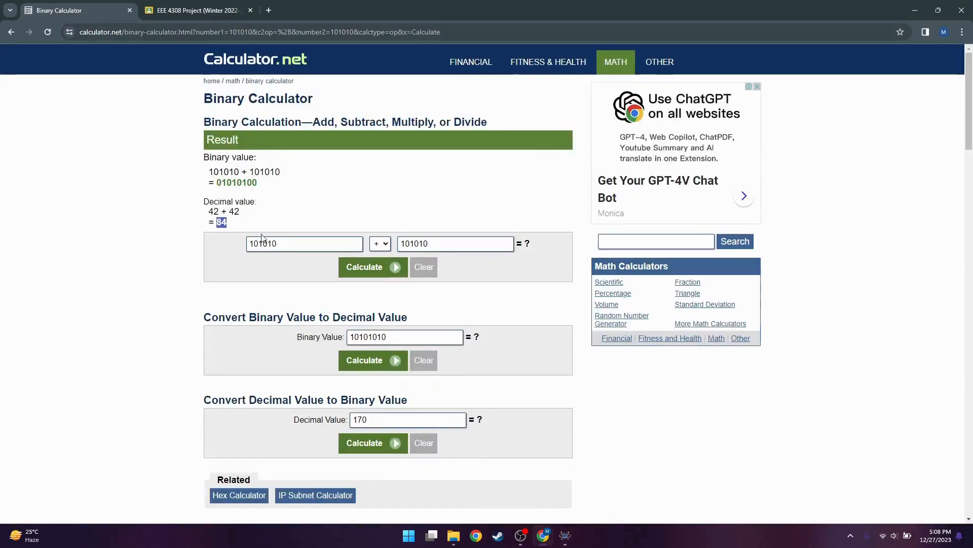
{"action": "left_click_drag", "start_coordinate": [278, 244], "coordinate": [245, 244]}
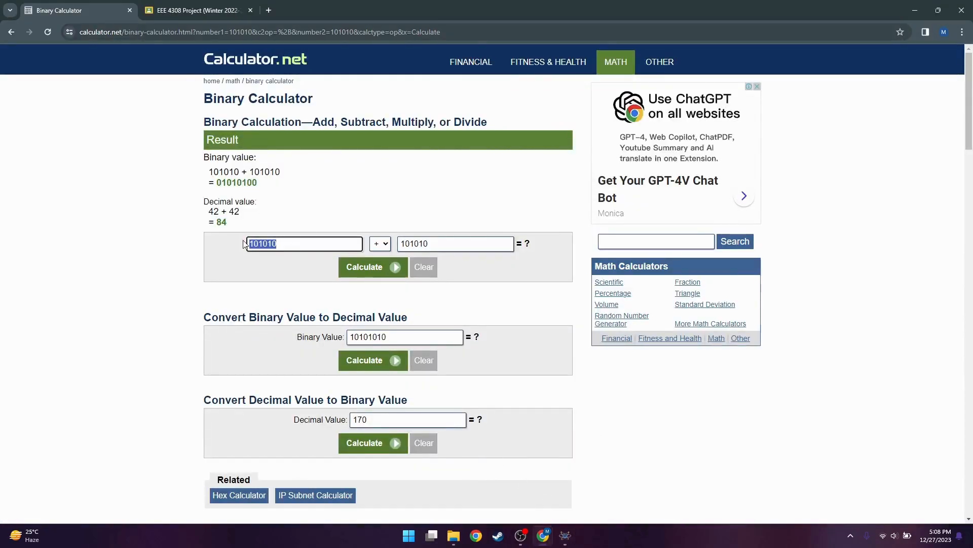
{"action": "type", "text": "1111"}
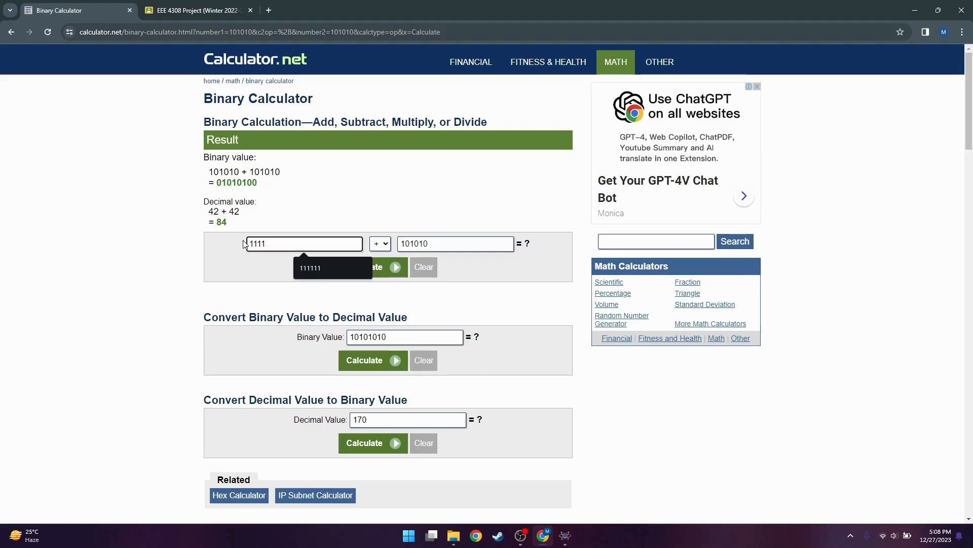
{"action": "left_click_drag", "start_coordinate": [446, 249], "coordinate": [390, 244]}
{"action": "type", "text": "111111"}
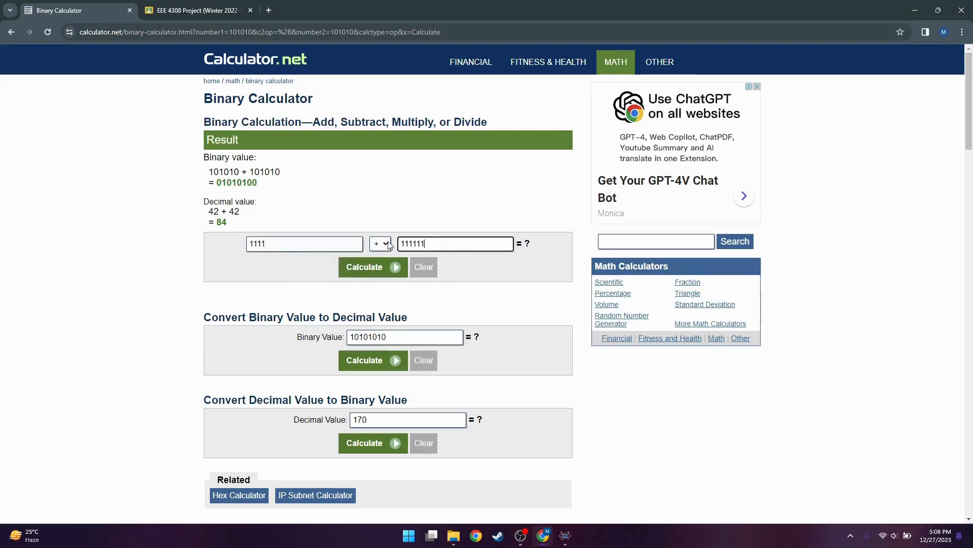
{"action": "key", "text": "BackSpace"}
{"action": "left_click", "coordinate": [389, 247]}
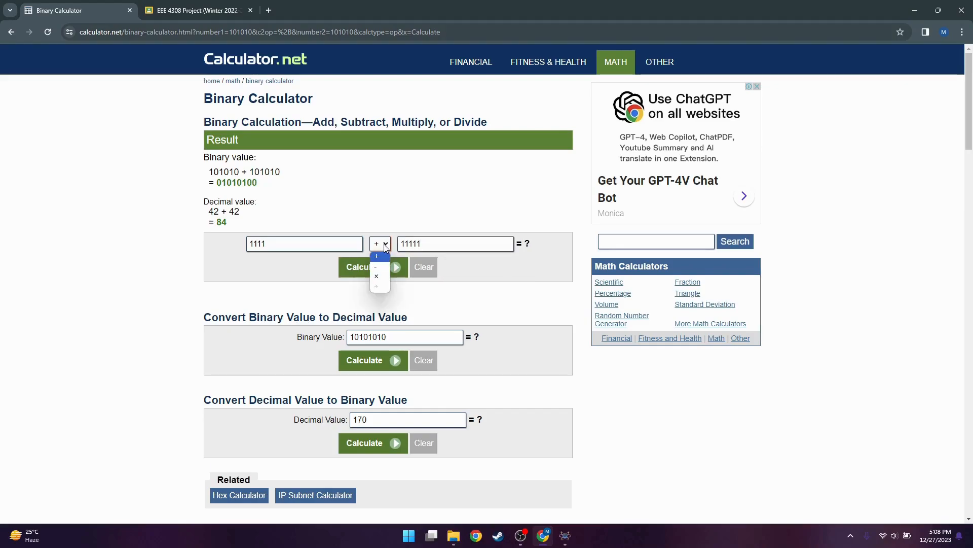
{"action": "left_click", "coordinate": [386, 265]}
{"action": "left_click", "coordinate": [384, 274]}
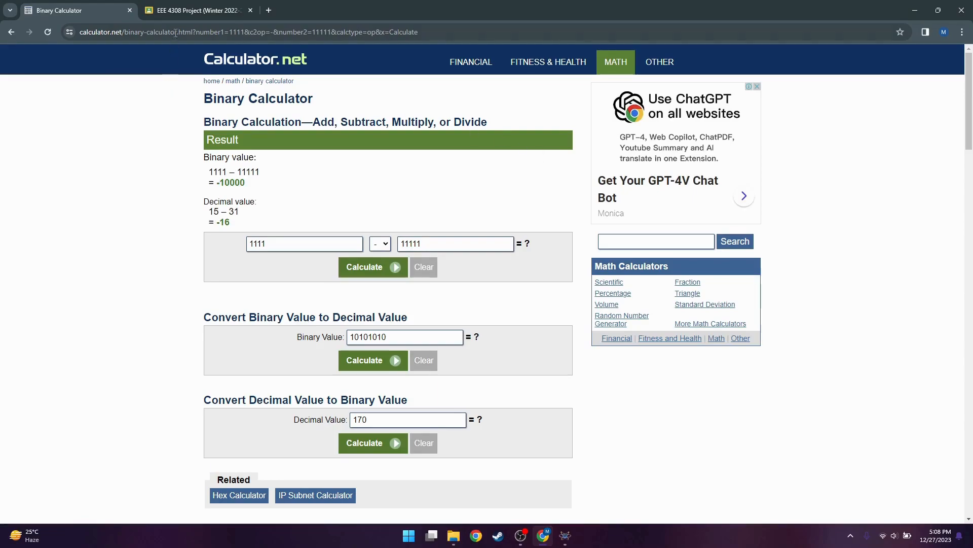
{"action": "left_click", "coordinate": [922, 10]}
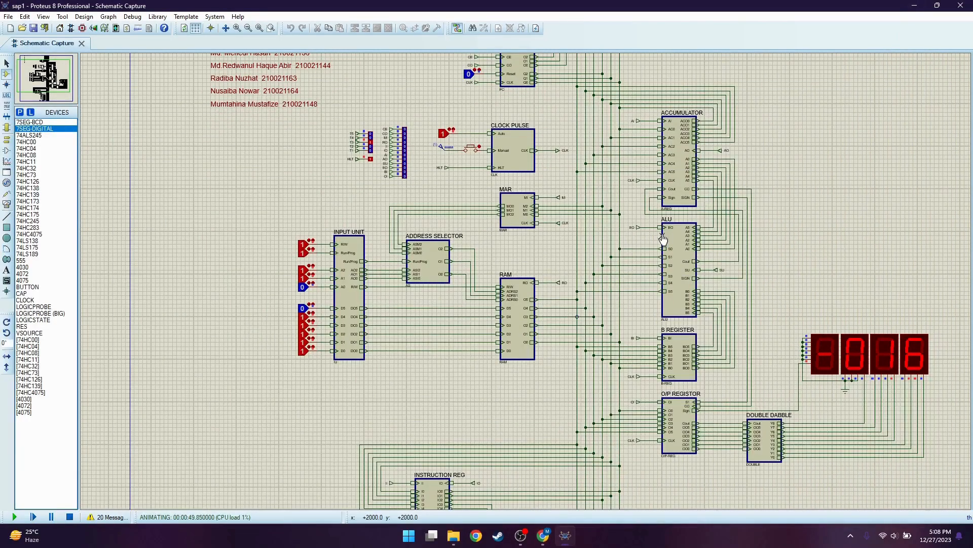
Step: Examine the complete running schematic, including the program counter digit, the functional blocks and the output display
{"action": "scroll", "coordinate": [646, 237], "scroll_direction": "down", "scroll_amount": 1}
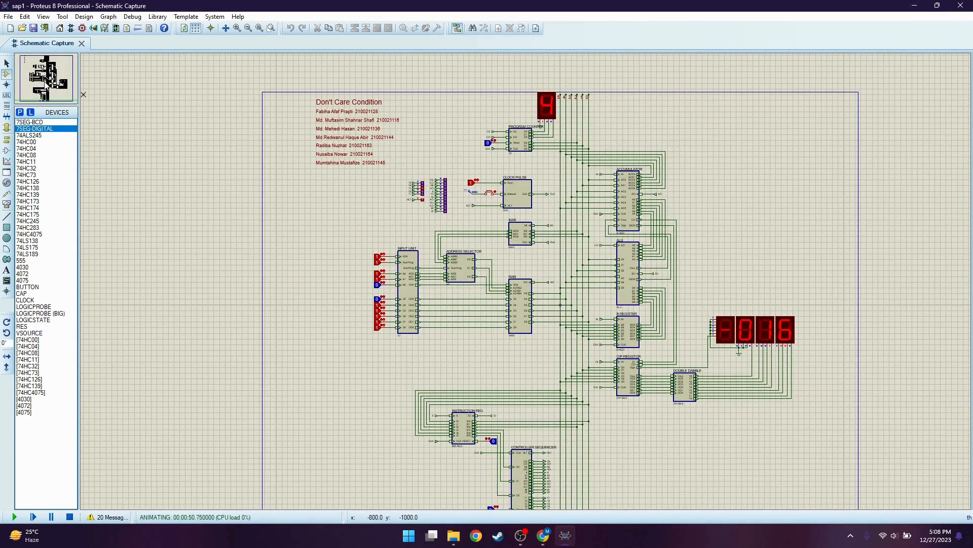
{"action": "left_click", "coordinate": [46, 82]}
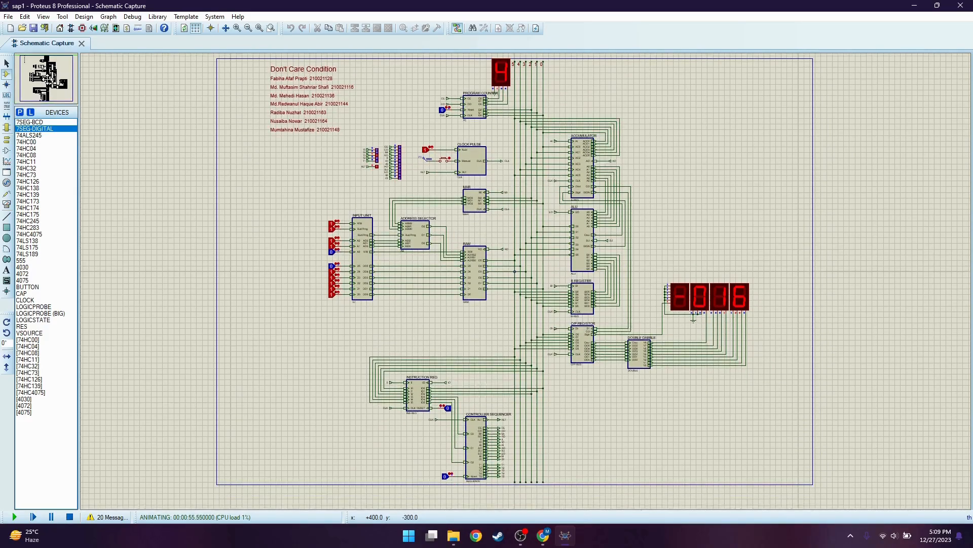
{"action": "left_click", "coordinate": [47, 76]}
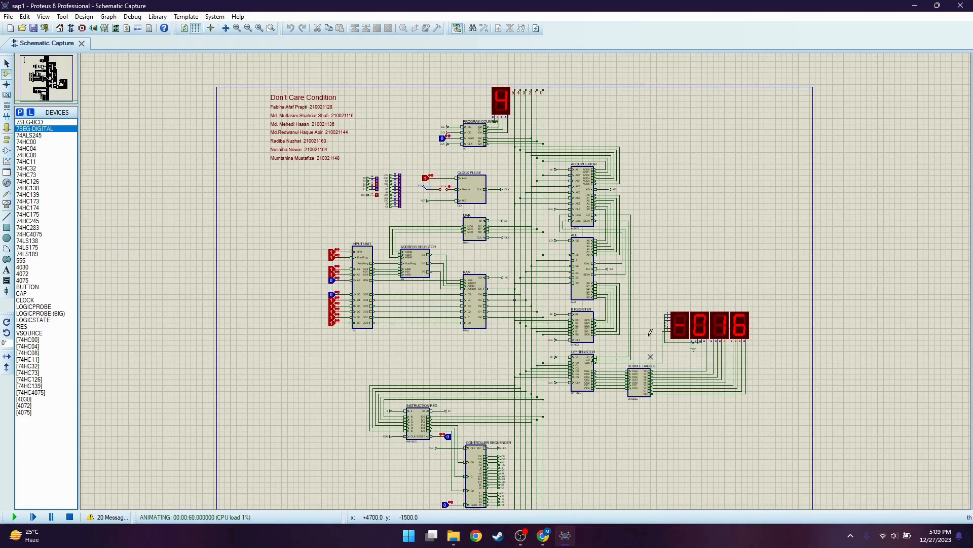
{"action": "scroll", "coordinate": [665, 340], "scroll_direction": "up", "scroll_amount": 1}
{"action": "scroll", "coordinate": [497, 214], "scroll_direction": "down", "scroll_amount": 1}
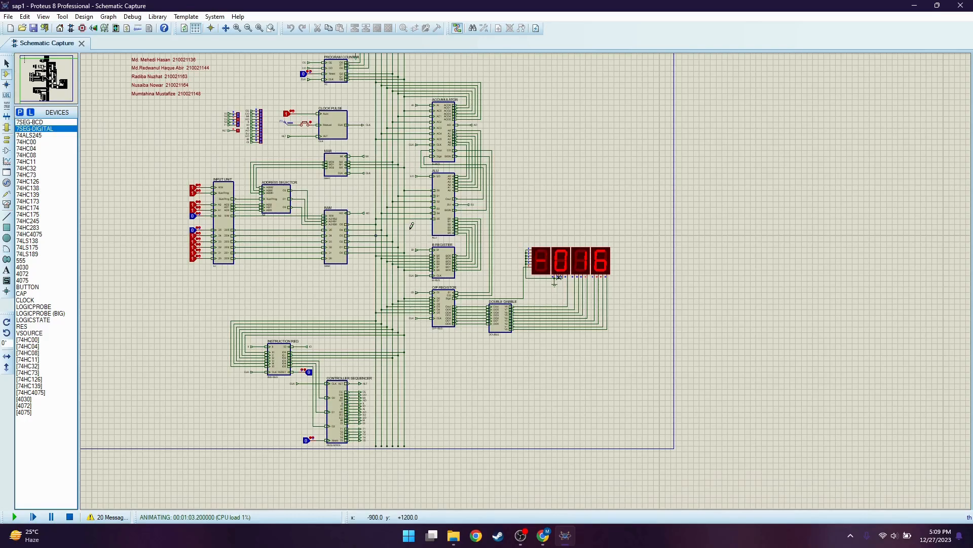
{"action": "scroll", "coordinate": [409, 226], "scroll_direction": "down", "scroll_amount": 1}
{"action": "scroll", "coordinate": [393, 221], "scroll_direction": "up", "scroll_amount": 1}
{"action": "left_click", "coordinate": [48, 79]}
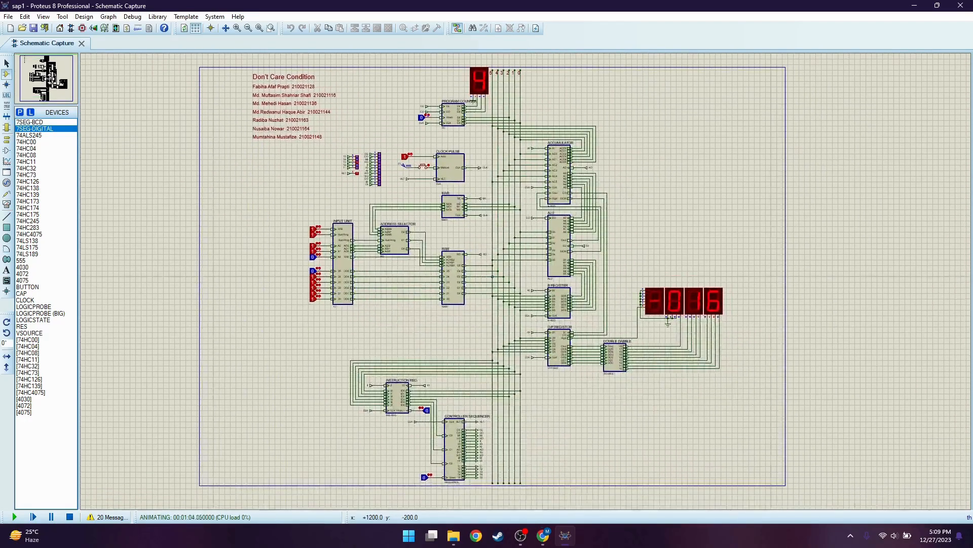